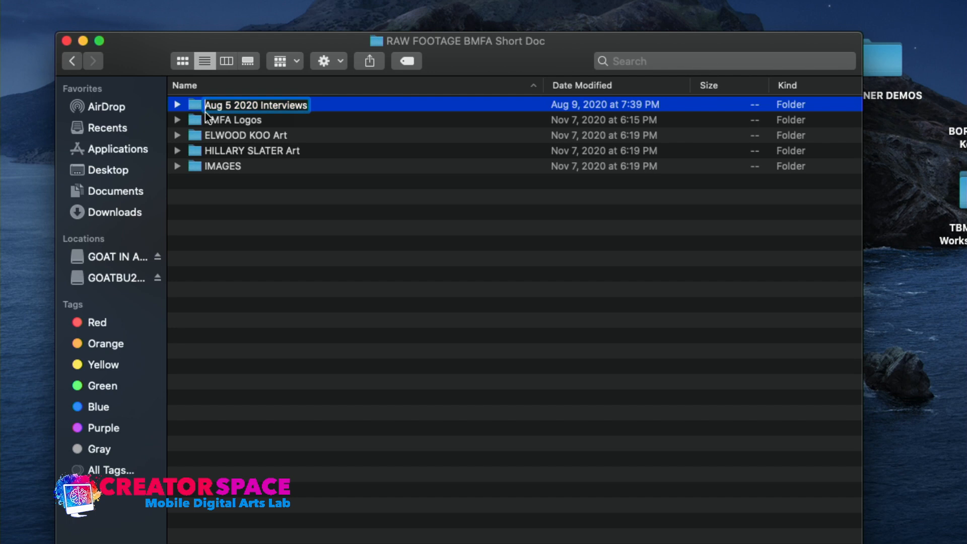
- Rename the Aug 5 2020 Interviews folder as "A ROLL Aug 5 2020 Interviews" and open it
text(A ROLL)
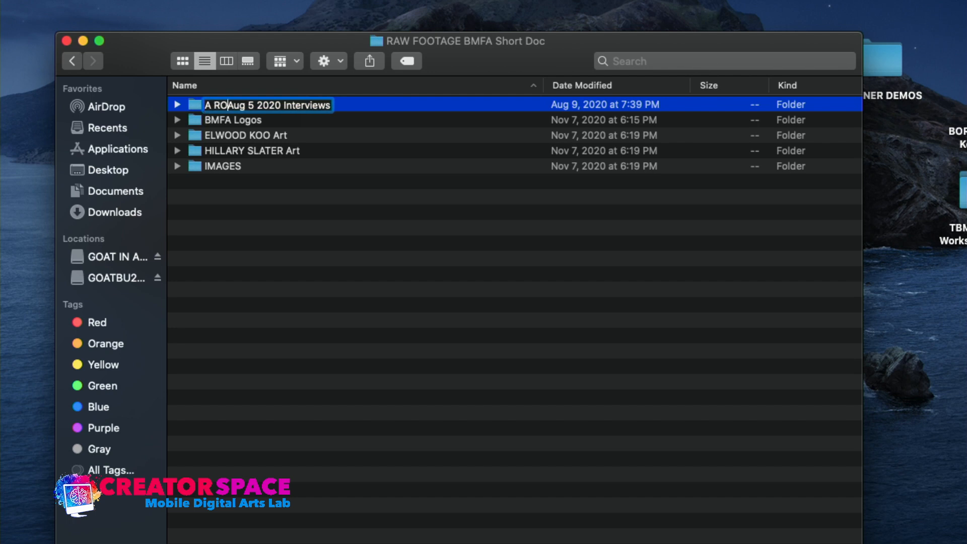
key(Return)
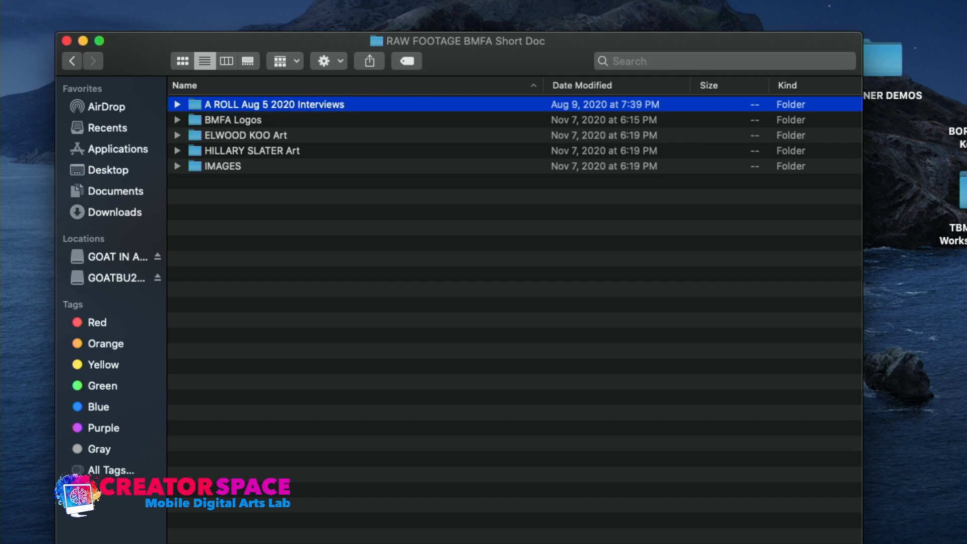
double_click(191, 103)
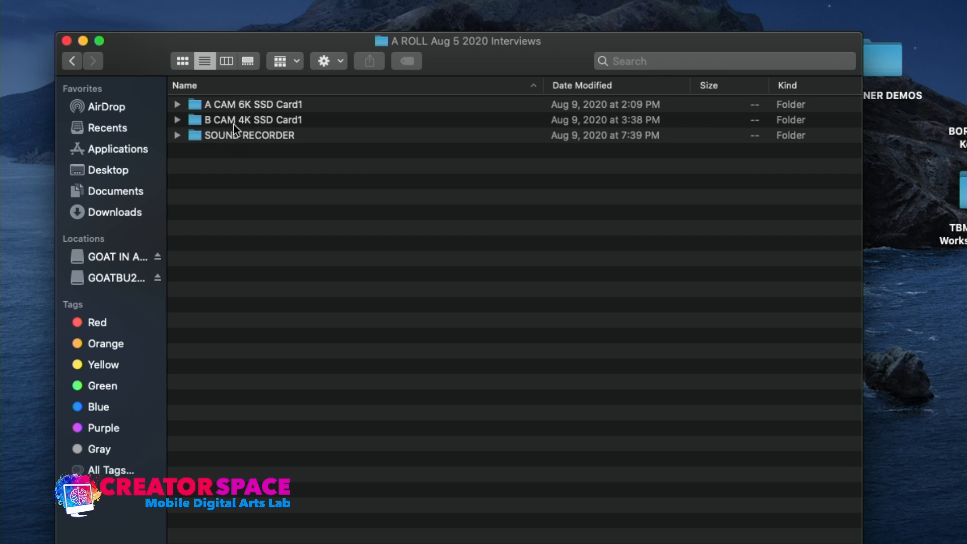
- Review the clip files in the A CAM 6K SSD Card1 and B CAM 4K SSD Card1 folders, returning to the interviews folder
double_click(198, 110)
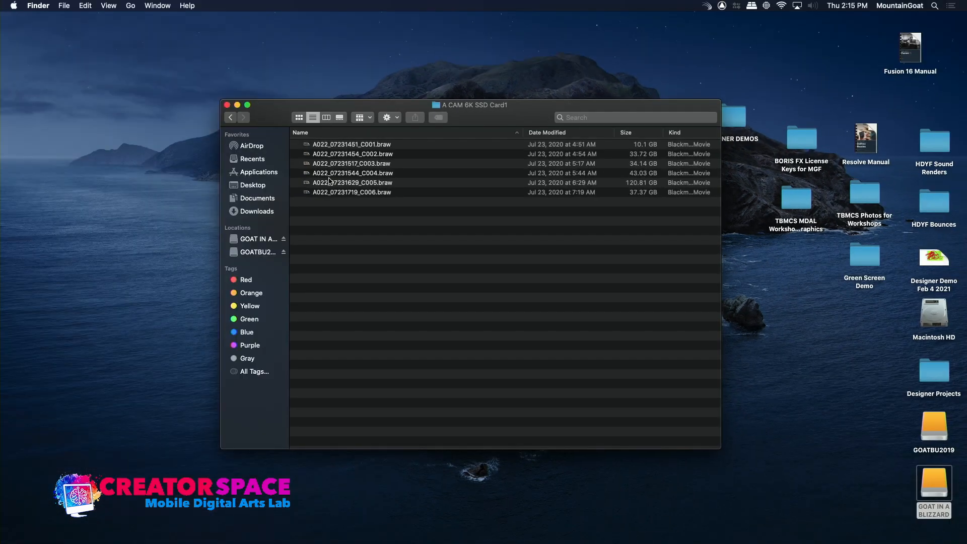
click(231, 118)
double_click(313, 156)
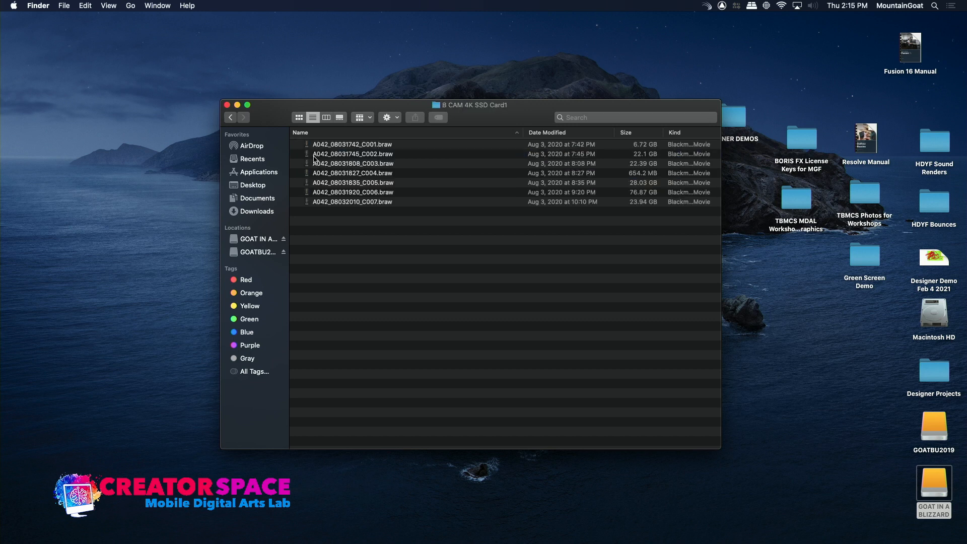
click(232, 118)
double_click(324, 153)
click(231, 118)
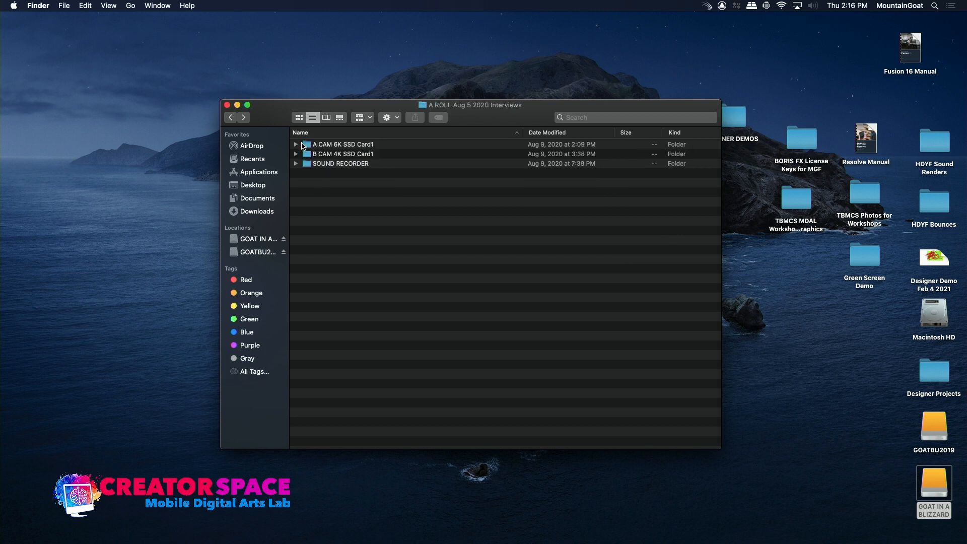
- Preview clip A022_07231544_C004.braw from the A CAM 6K SSD Card1 folder, scrub ahead in it and close the player
double_click(302, 146)
double_click(303, 173)
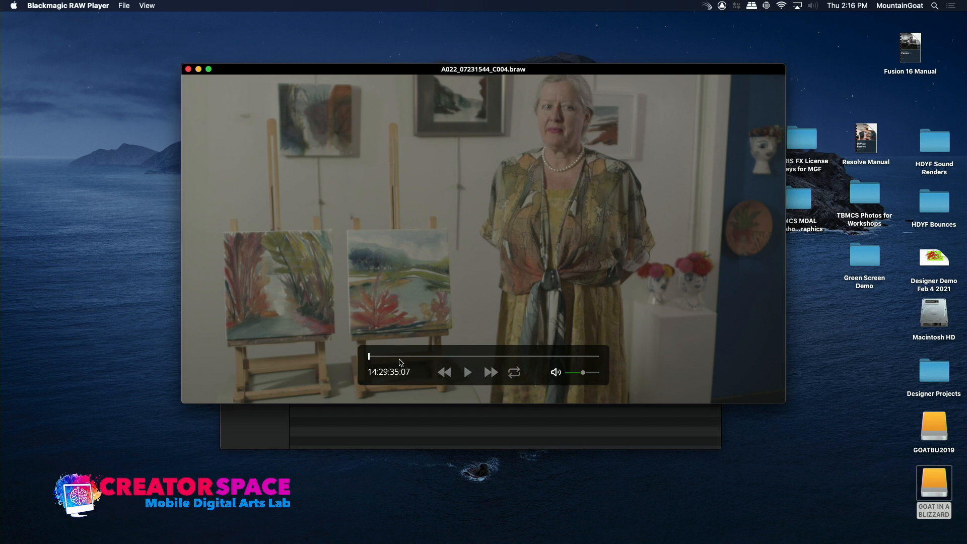
drag(405, 358, 426, 363)
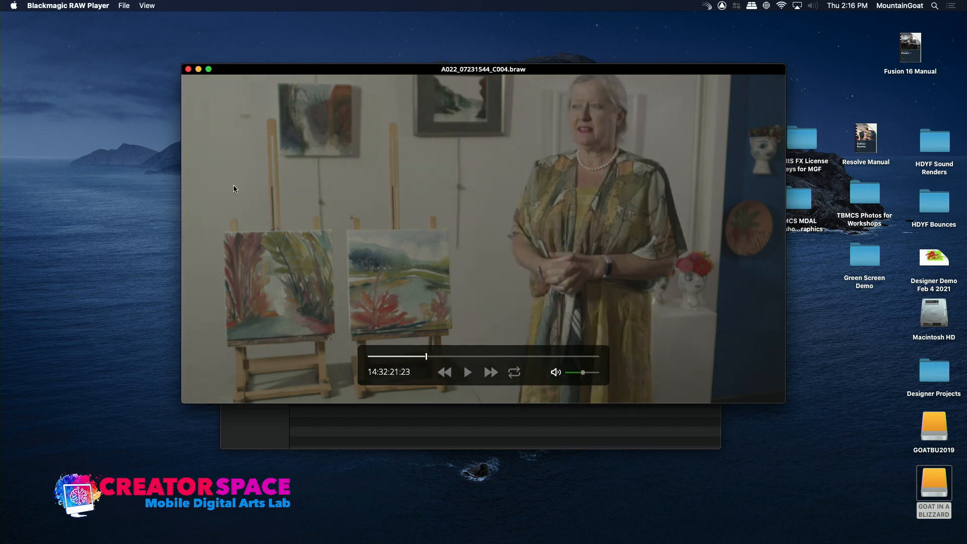
click(188, 70)
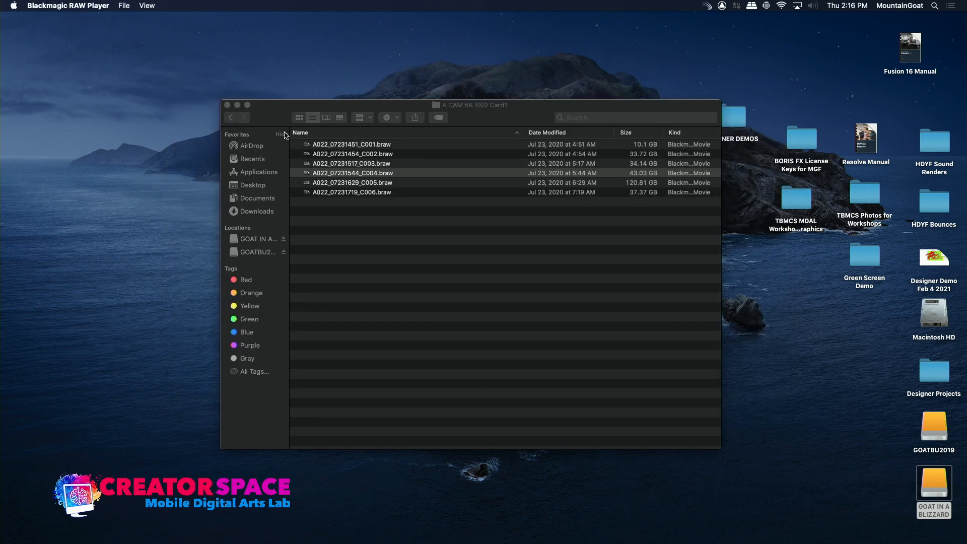
- Preview clip A042_08031827_C004.braw from the B CAM 4K SSD Card1 folder, scrub through it and close the player
click(232, 118)
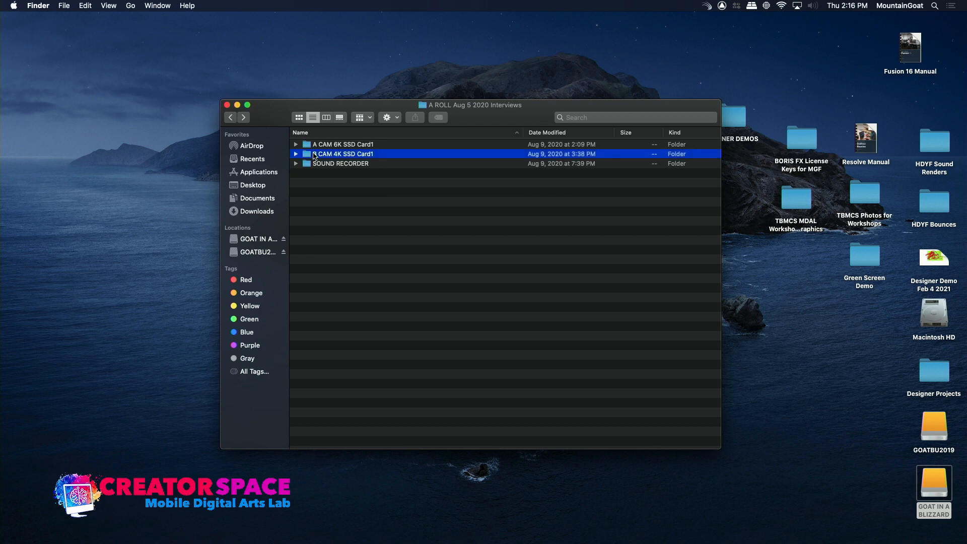
double_click(313, 154)
double_click(314, 173)
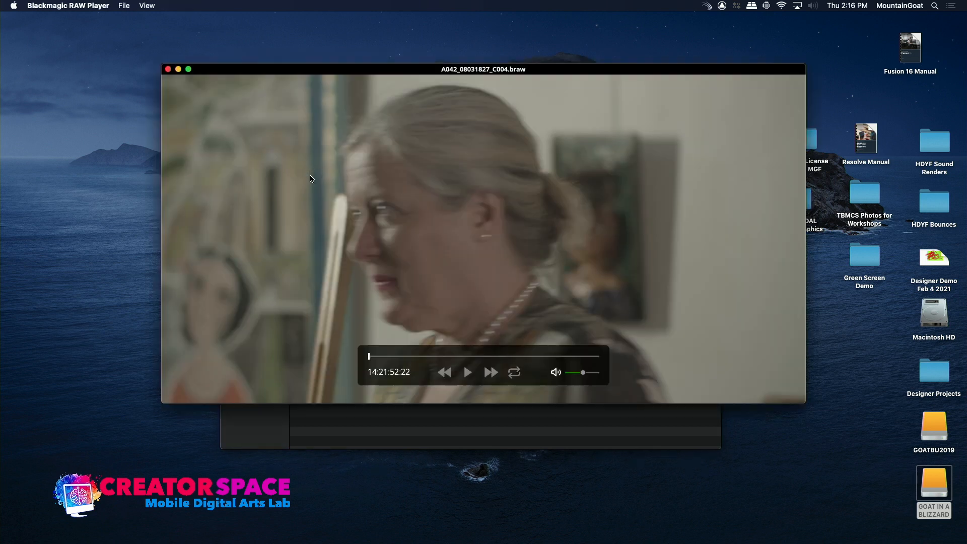
drag(416, 359, 476, 357)
click(487, 374)
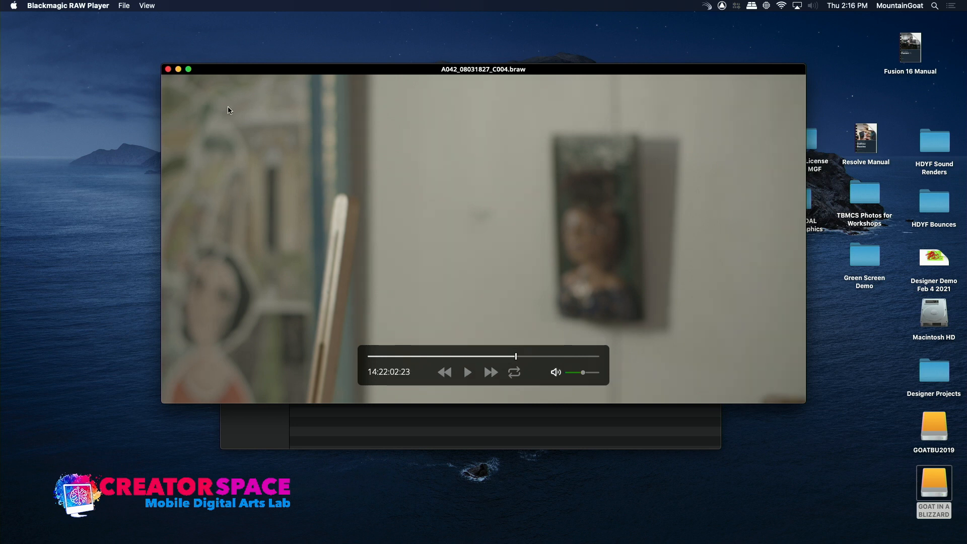
click(169, 69)
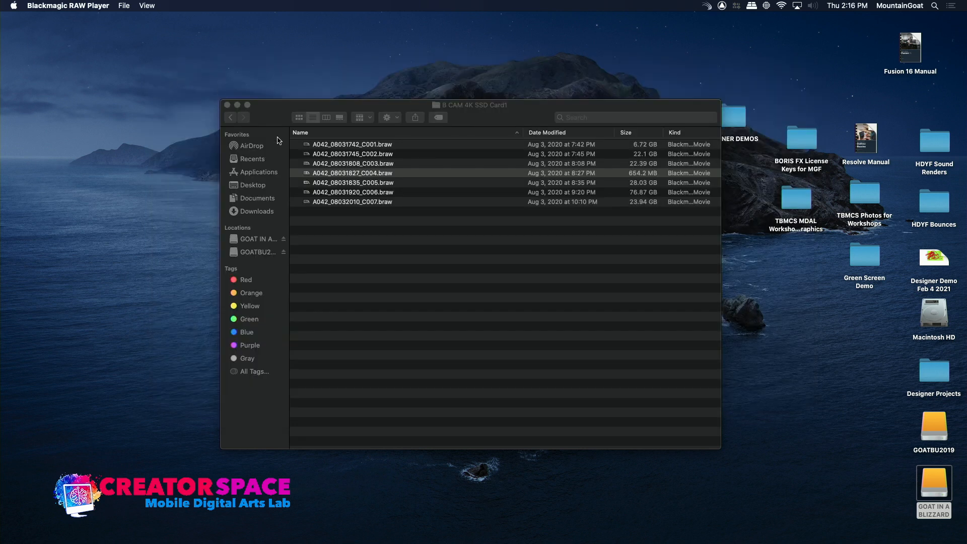
- Preview a later point in A042_08031835_C005.braw, close the player and return to the interviews folder
double_click(309, 182)
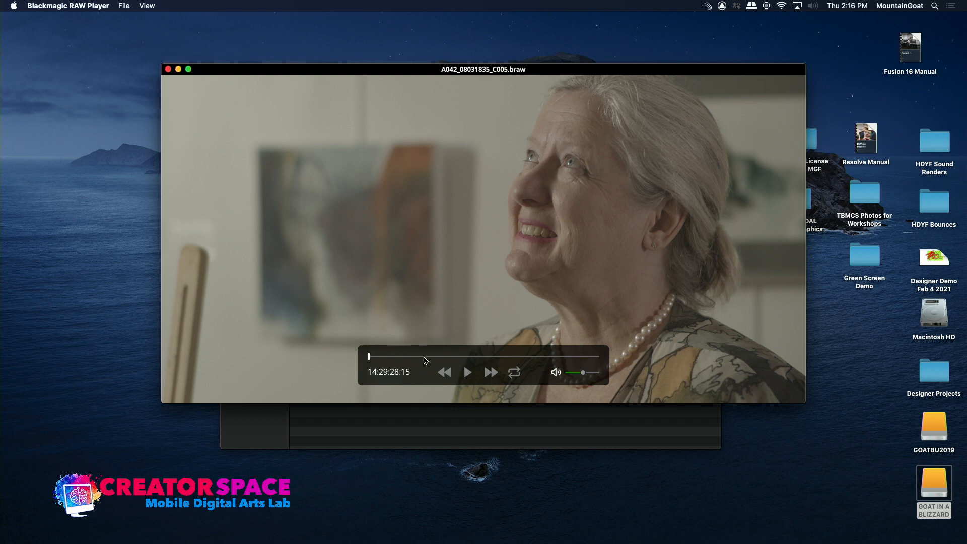
click(457, 357)
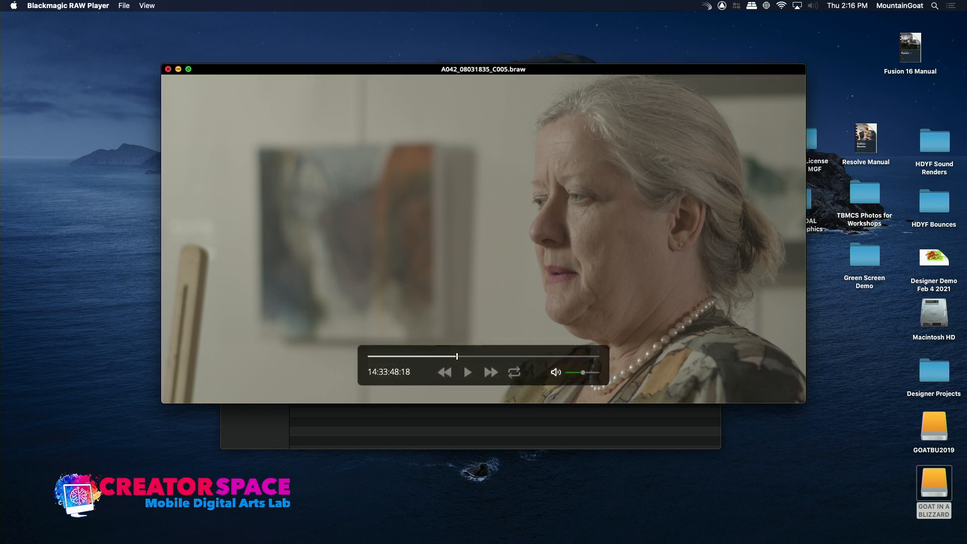
click(169, 70)
click(233, 118)
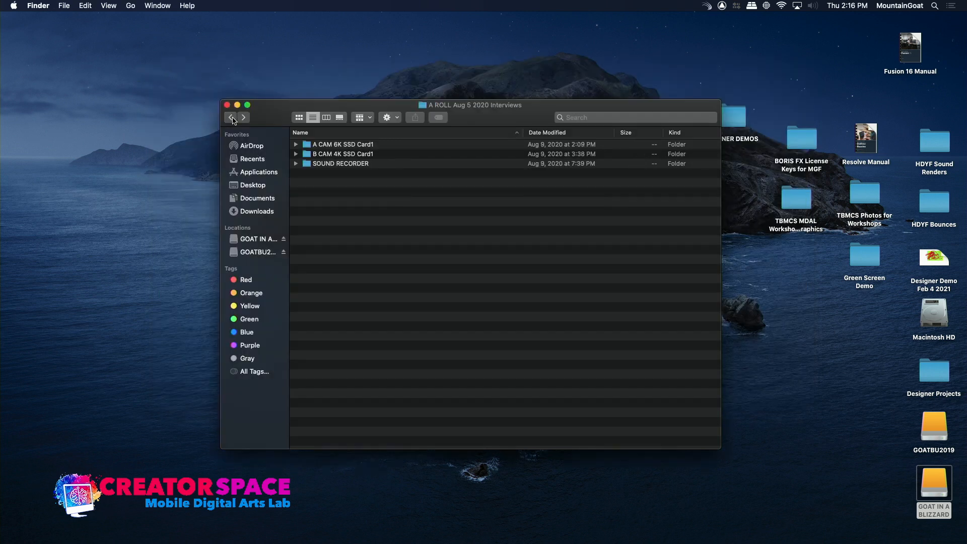
- Examine the WAV tracks of 200805_004.TAKE inside the SOUND RECORDER folder's 200805 subfolder, and return to the interviews folder
click(300, 165)
double_click(299, 165)
double_click(308, 147)
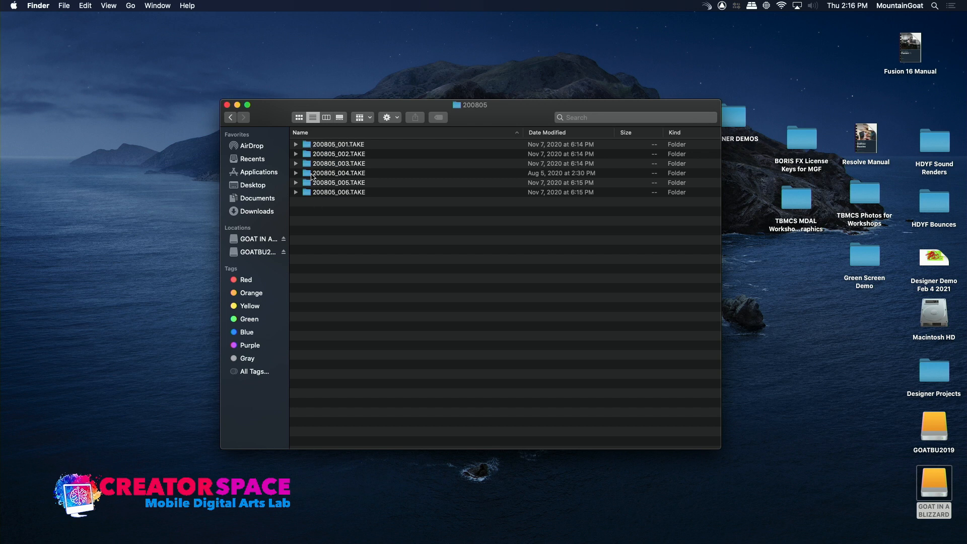
double_click(312, 173)
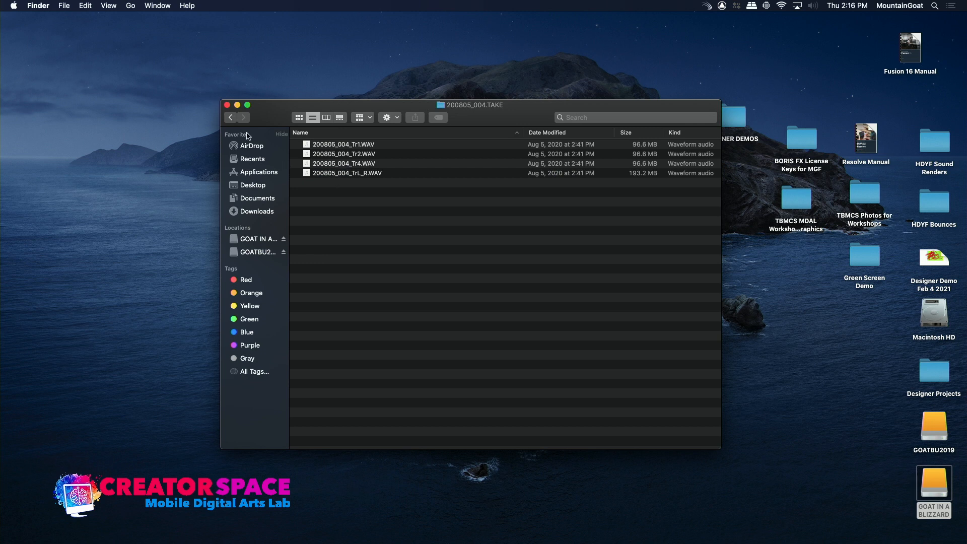
click(231, 119)
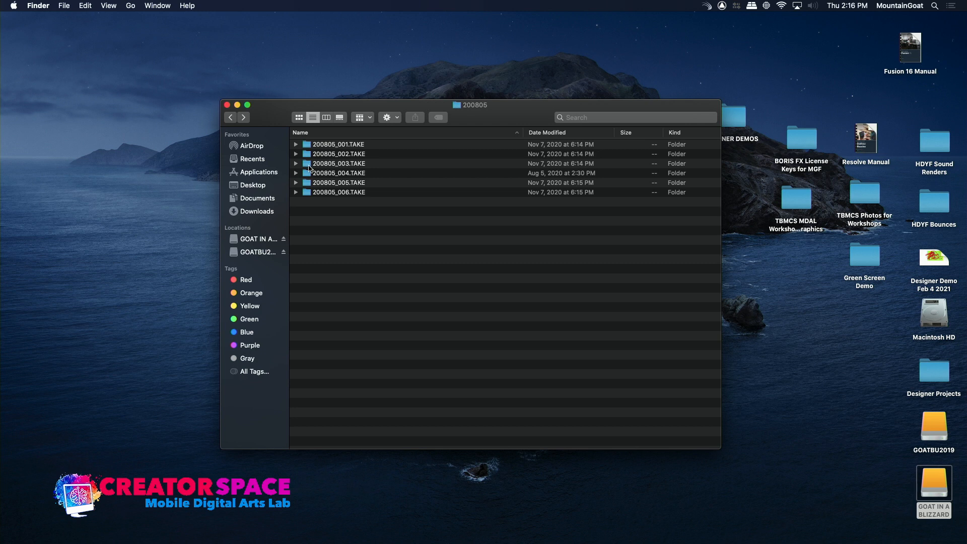
click(230, 119)
click(231, 119)
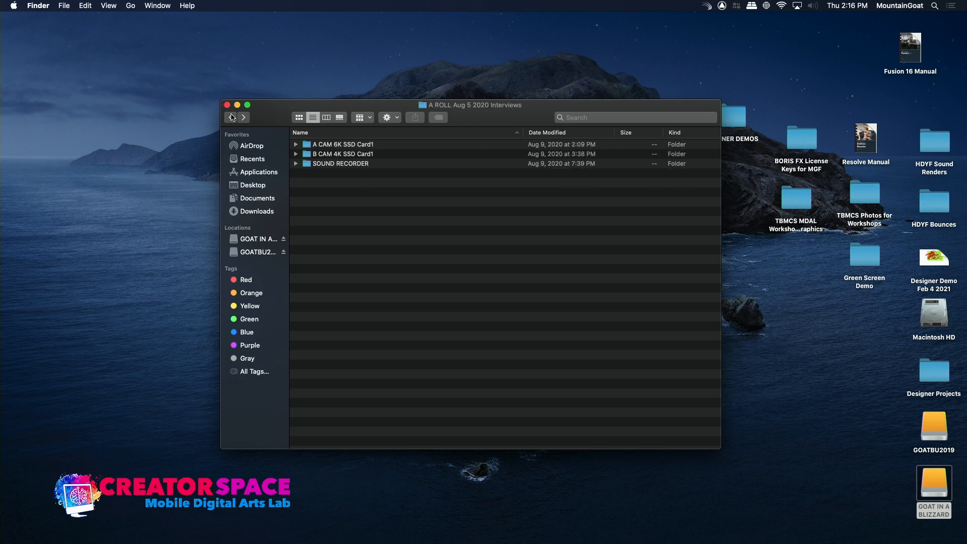
- View Crappy fish.jpg from the first artist's art folder in the raw footage folder, and close the image
click(232, 117)
double_click(316, 165)
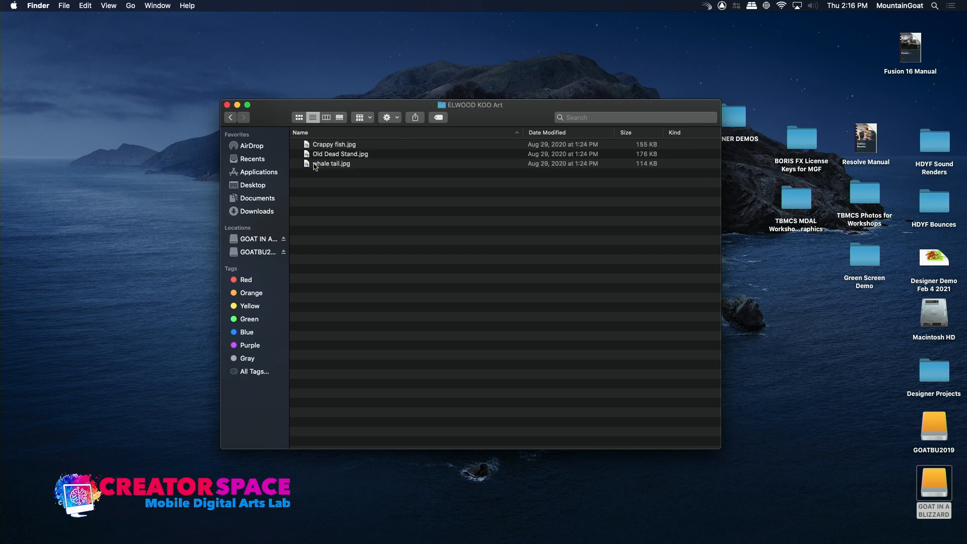
double_click(322, 144)
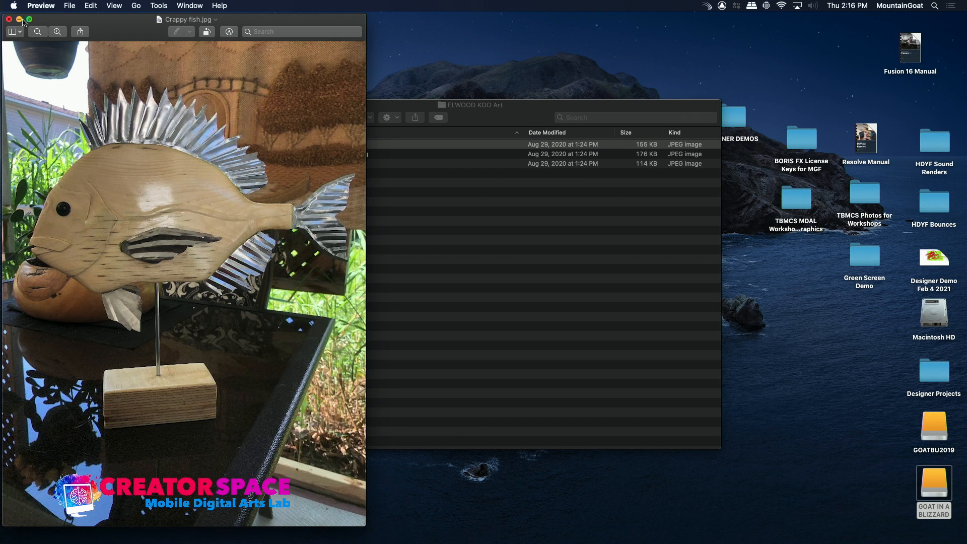
click(9, 20)
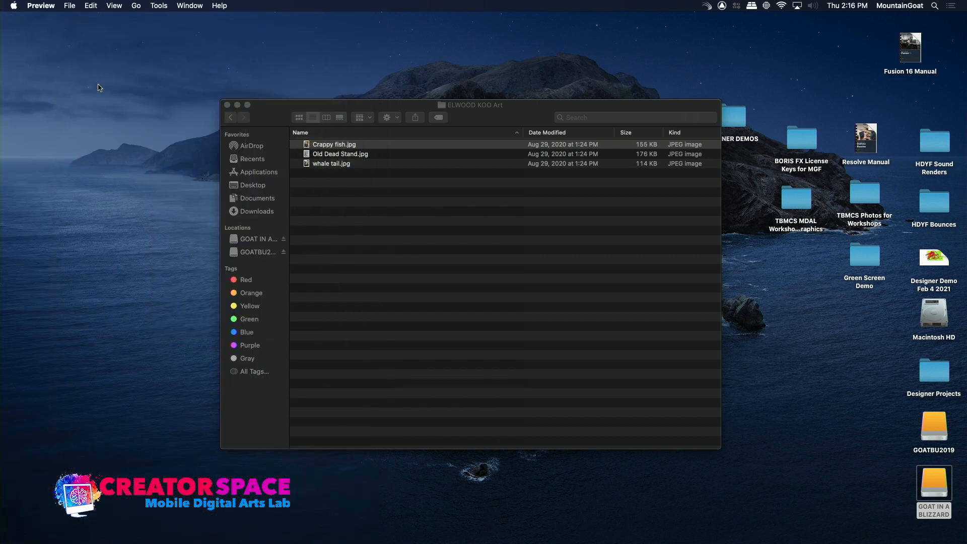
- View IMG_8680.jpg from the second artist's art folder in the raw footage folder, and close the image
click(232, 118)
double_click(316, 174)
click(300, 164)
double_click(310, 164)
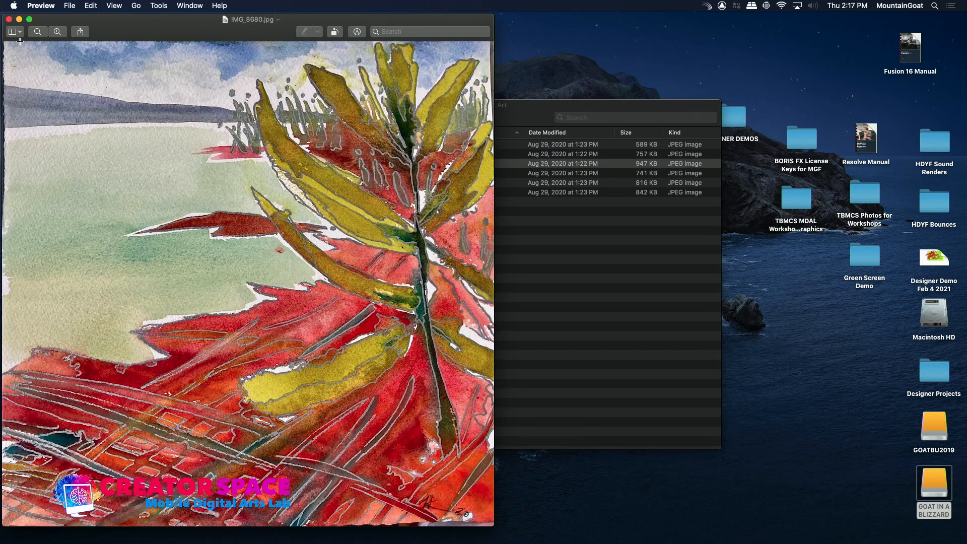
click(10, 21)
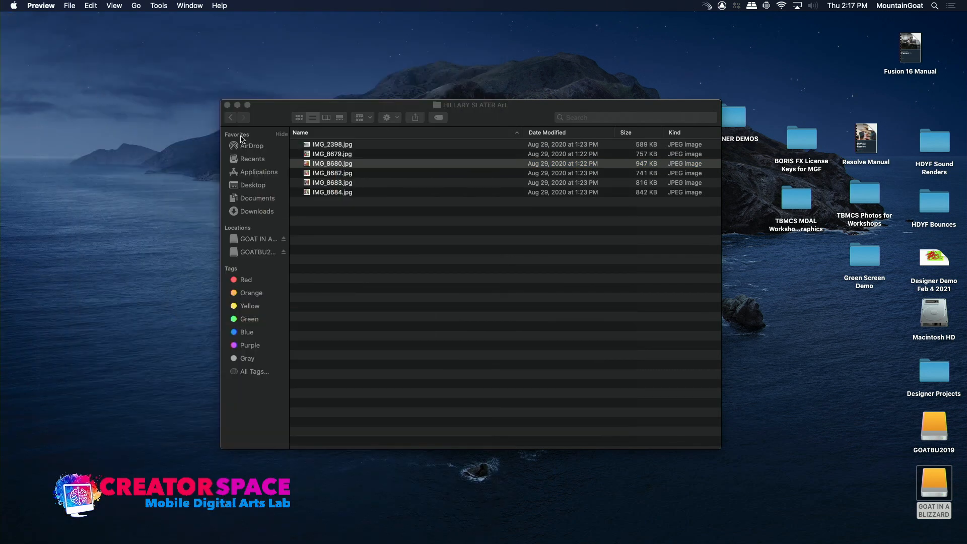
- View Buildabird.2018.jpg from the IMAGES folder, close it and return to the RAW FOOTAGE BMFA Short Doc folder
click(233, 121)
double_click(324, 182)
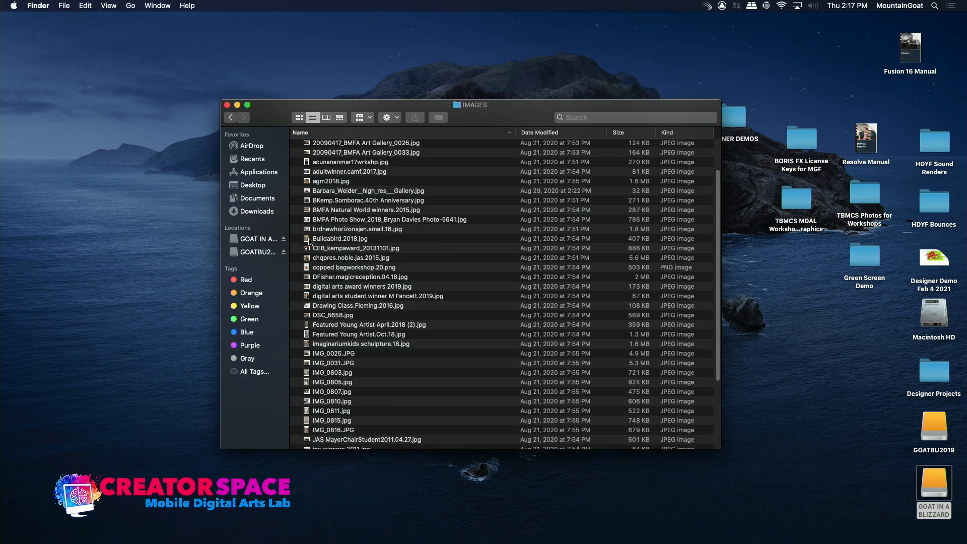
double_click(308, 239)
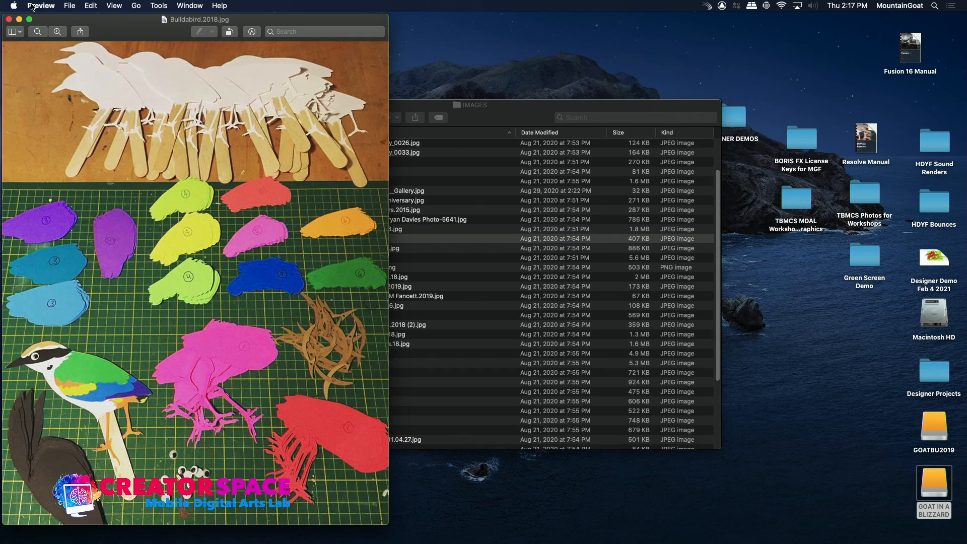
click(9, 19)
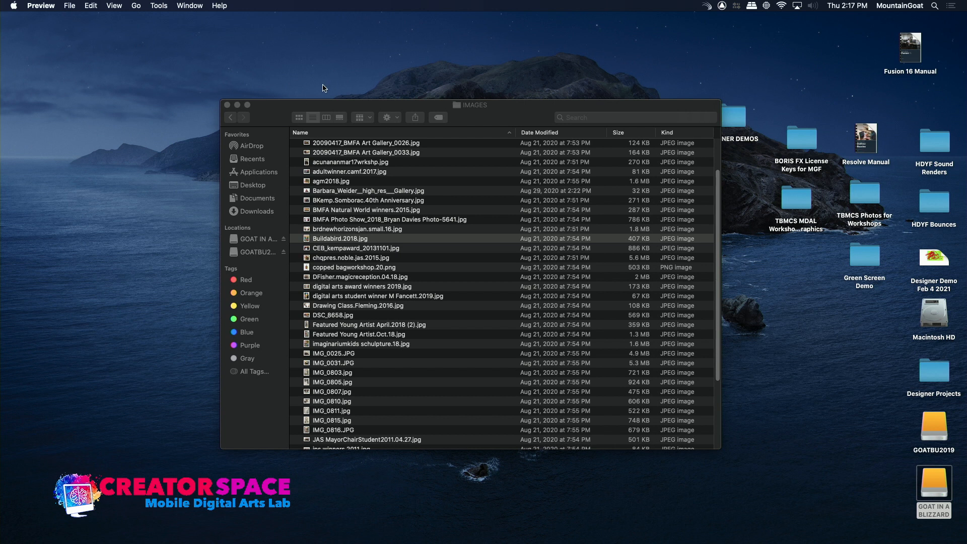
click(232, 118)
click(233, 118)
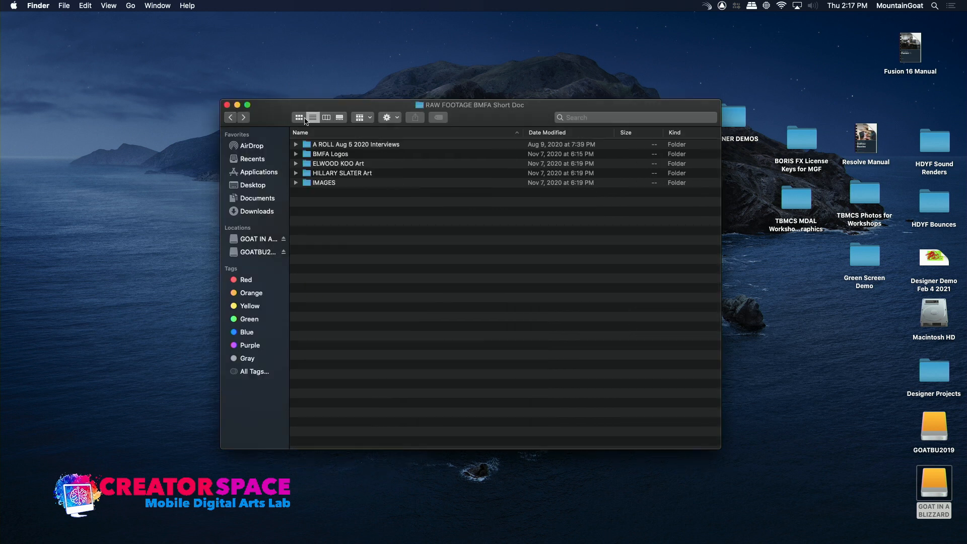
drag(311, 107, 228, 85)
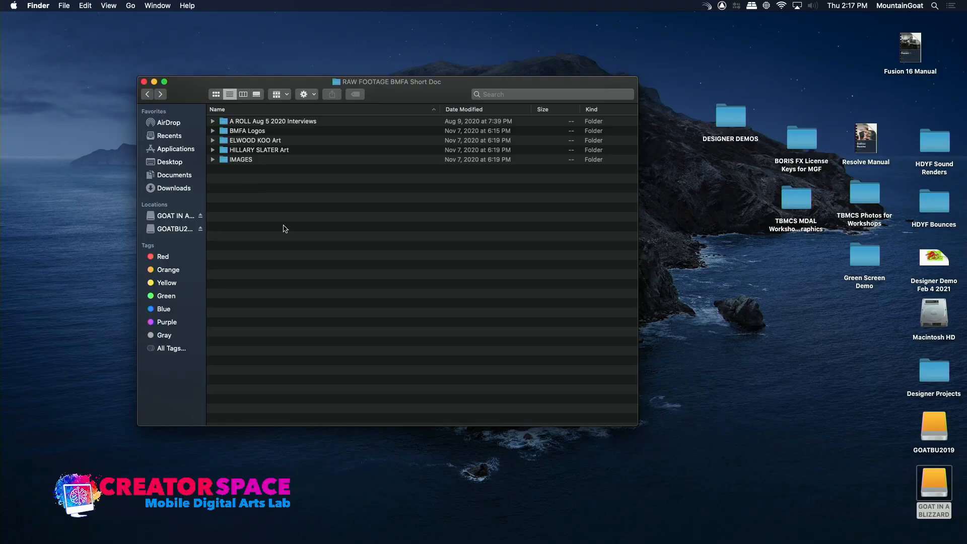
- Switch to DaVinci Resolve and open Untitled Project on the Media page, skipping the software update
mouse_move(265, 540)
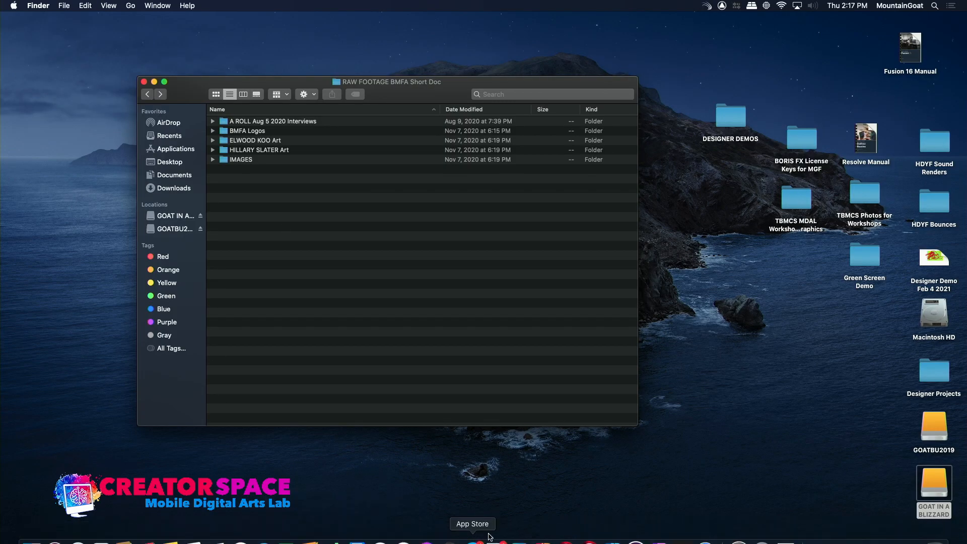
click(520, 530)
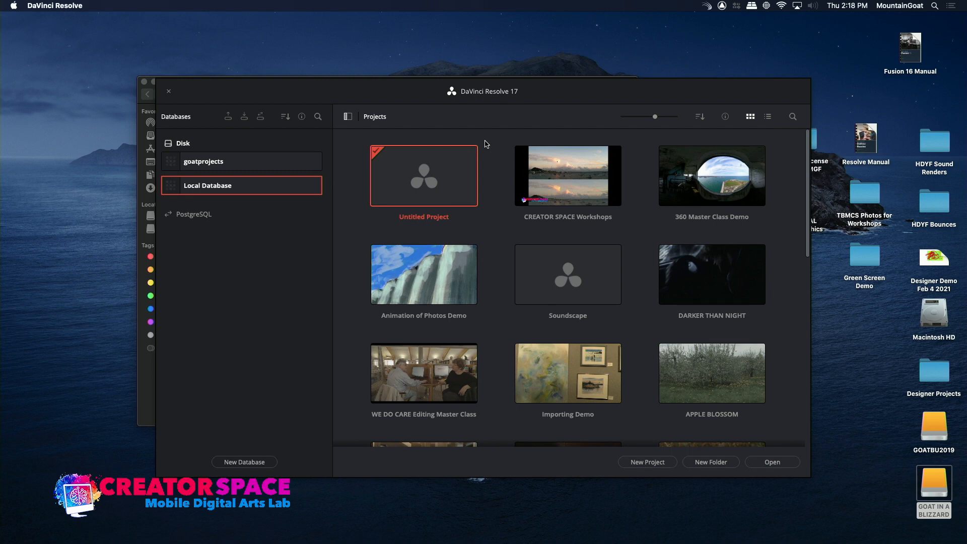
double_click(438, 170)
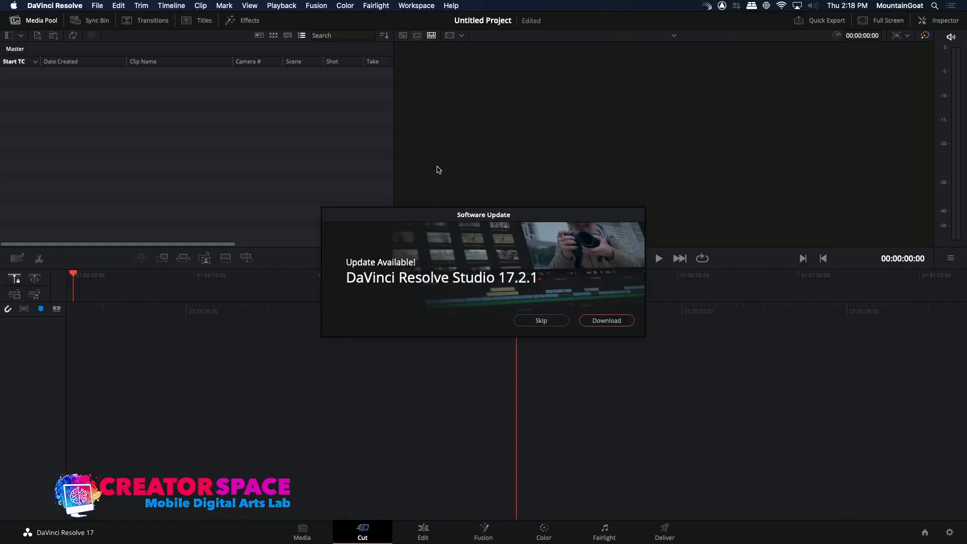
click(535, 321)
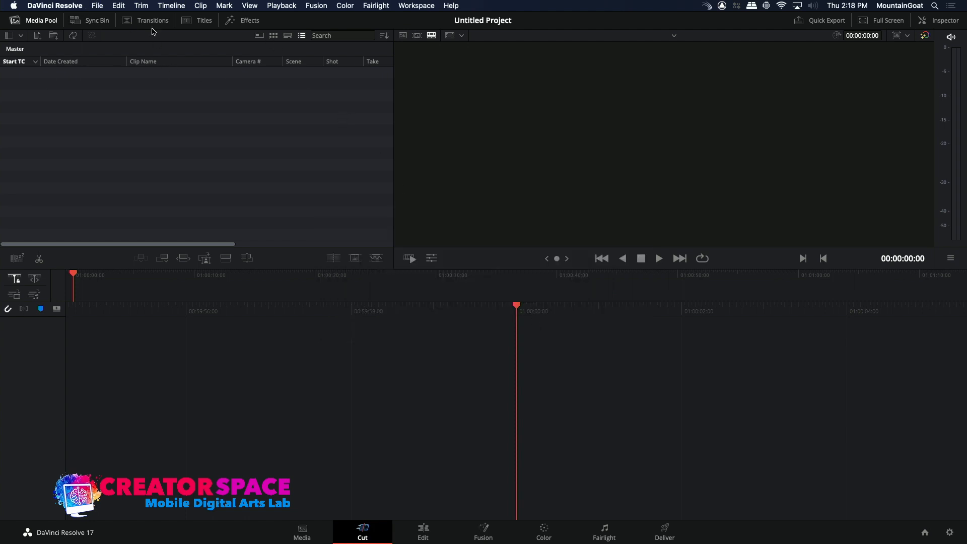
click(298, 537)
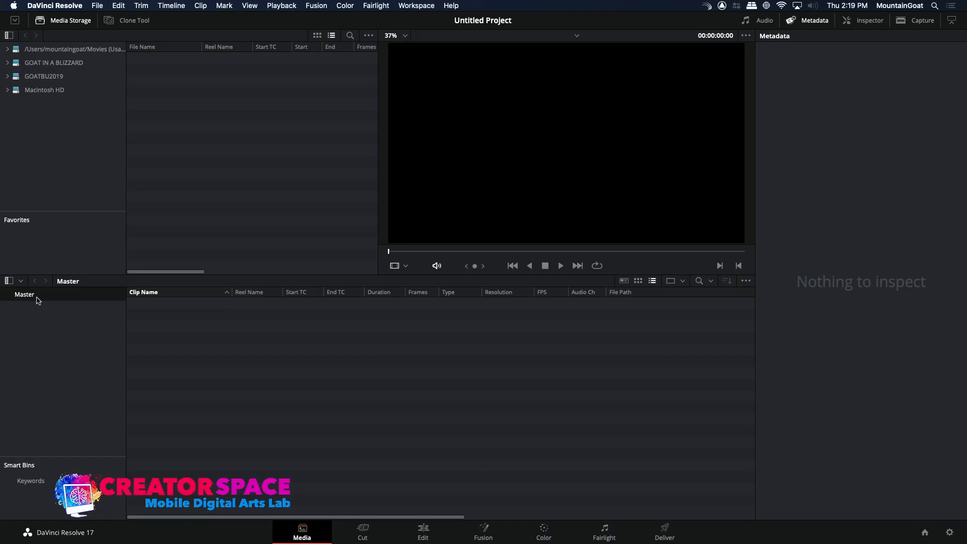
- Create a bin named A Roll Aug 5 2020 in the Master bin and open it
right_click(27, 349)
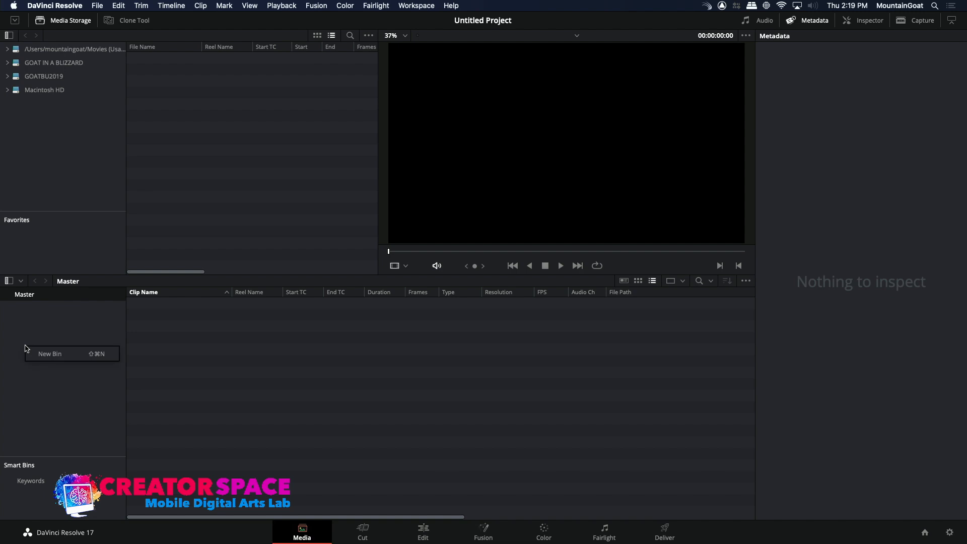
click(32, 352)
key(Return)
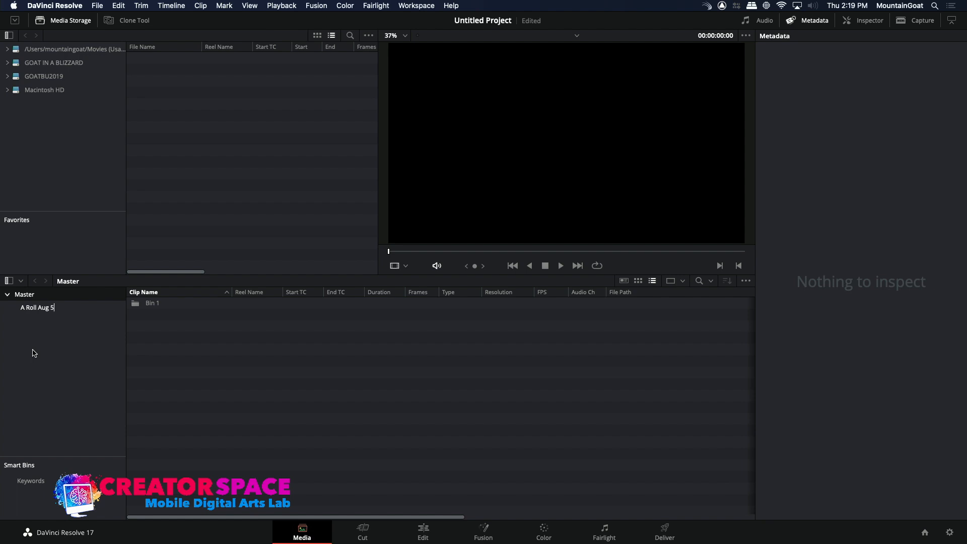
key(Return)
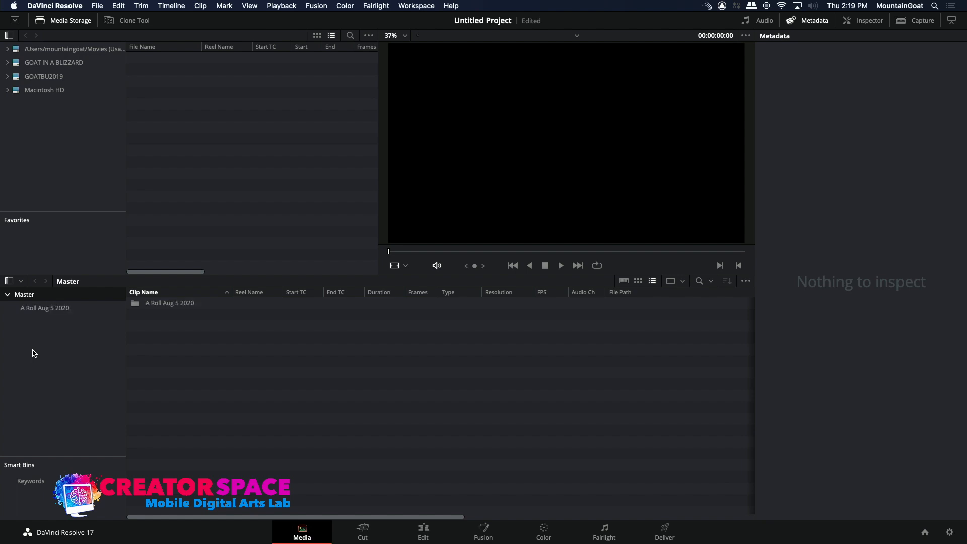
double_click(136, 303)
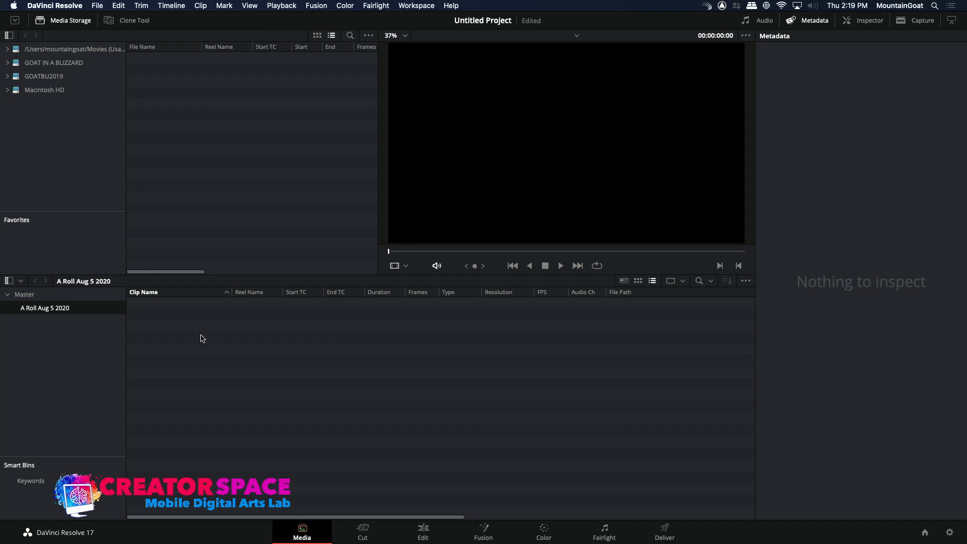
- Browse the GOAT IN A BLIZZARD drive through TBMCS Master Class and the BMFA raw footage to A CAM 6K SSD Card1 in A ROLL Aug 5 2020 Interviews
click(32, 66)
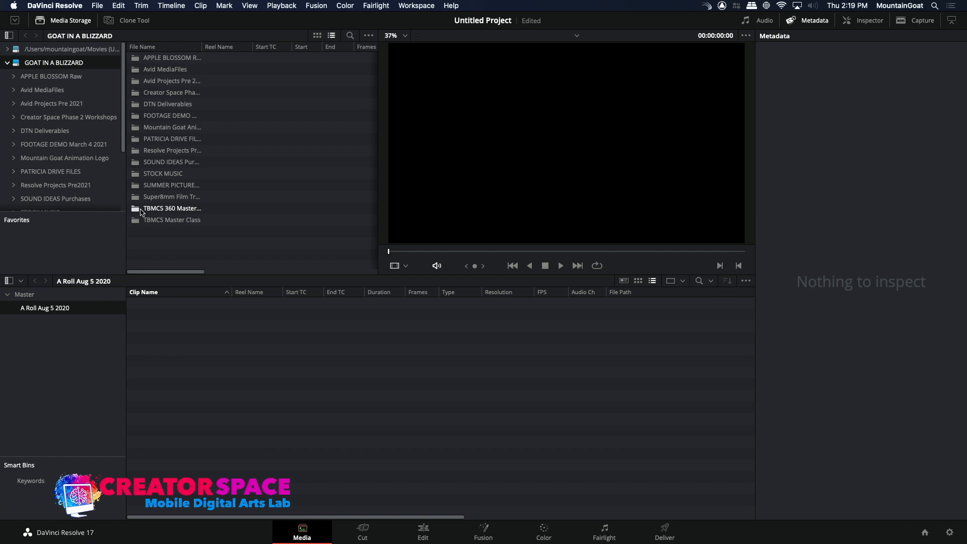
double_click(141, 222)
double_click(166, 72)
double_click(166, 71)
double_click(172, 59)
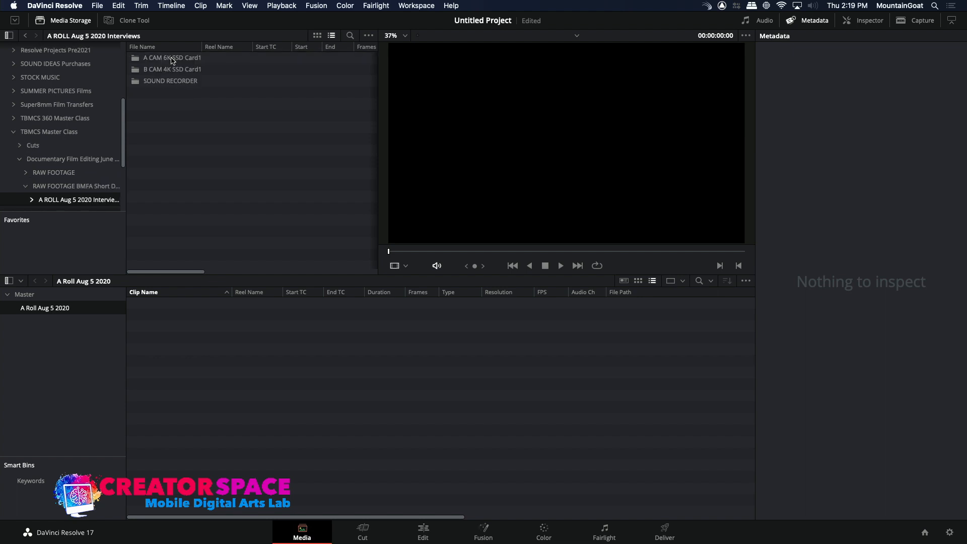
double_click(172, 59)
- Preview several stored A CAM interview clips, from A022_07231451_C001.braw to A022_07231719_C006.braw
click(136, 60)
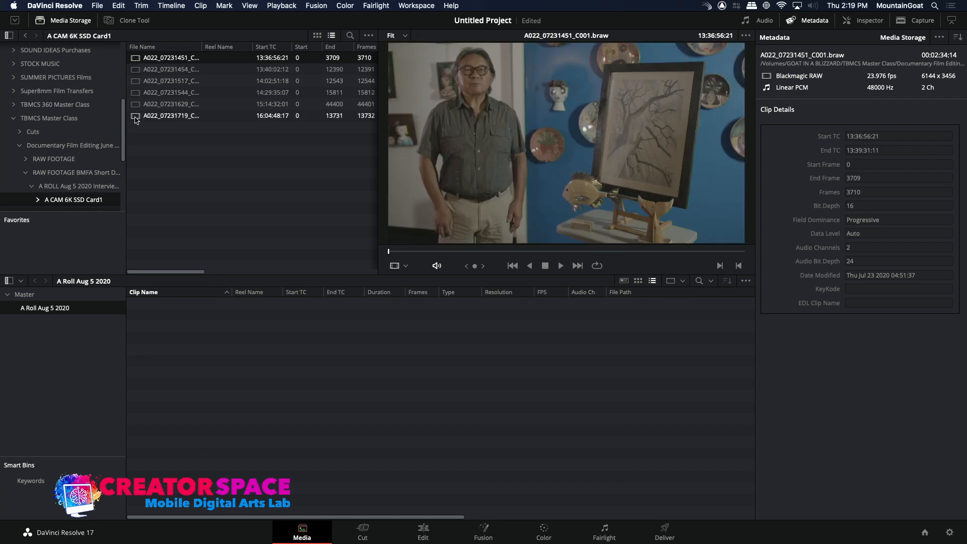
click(135, 70)
click(134, 81)
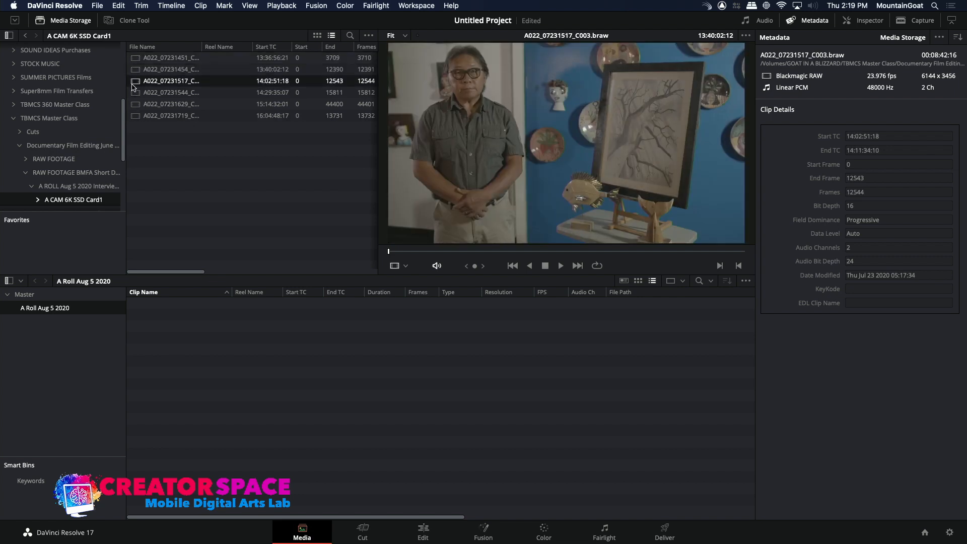
click(132, 94)
click(132, 116)
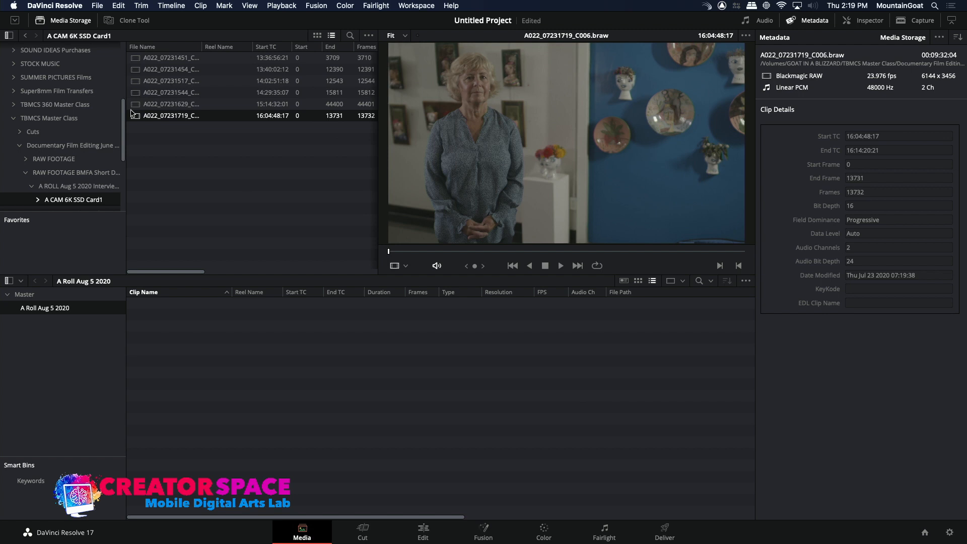
- Add all six A CAM clips to the A Roll Aug 5 2020 bin, changing the project frame rate to match them
click(133, 59)
shift+click(133, 119)
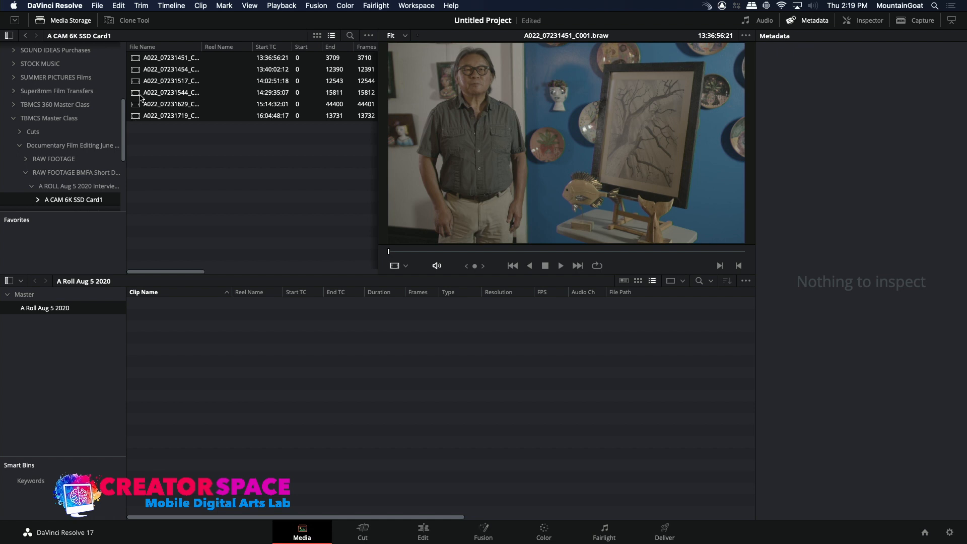
drag(133, 61, 162, 359)
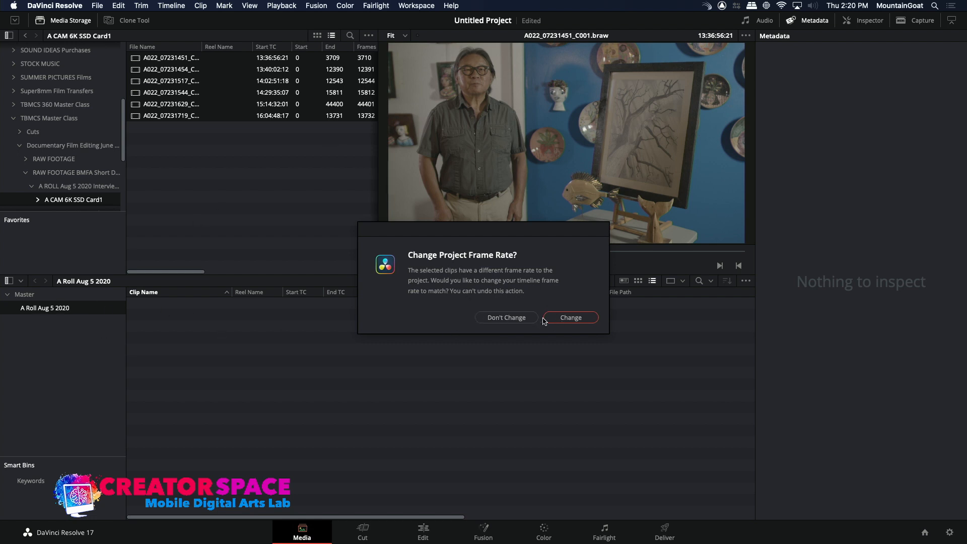
click(569, 317)
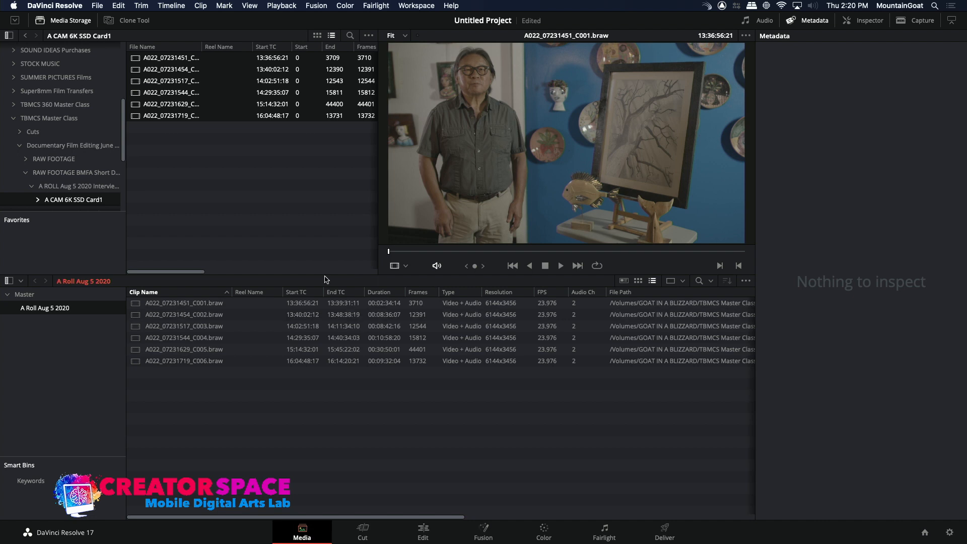
- Check the imported A CAM clips A022_07231517_C003.braw and A022_07231451_C001.braw in the bin, and clear the selection
click(184, 326)
click(183, 303)
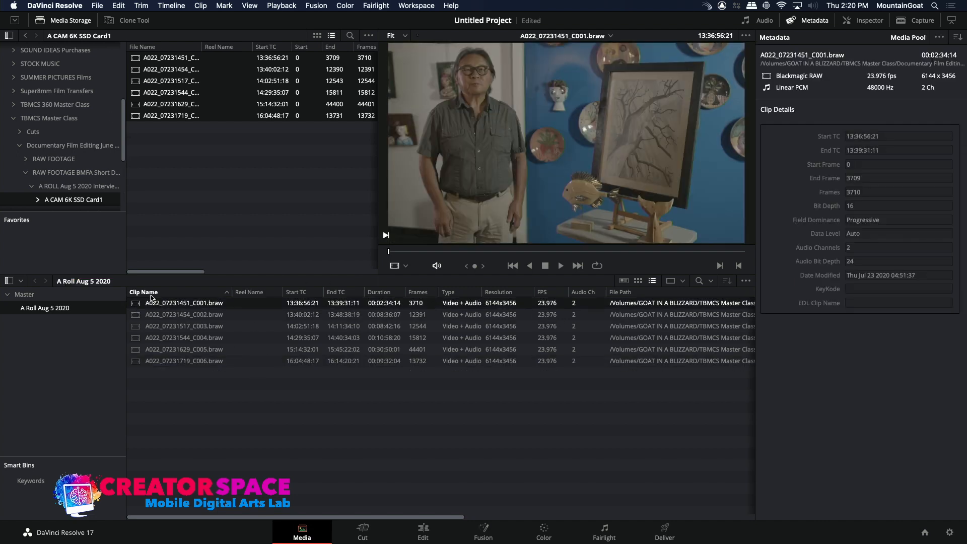
click(169, 414)
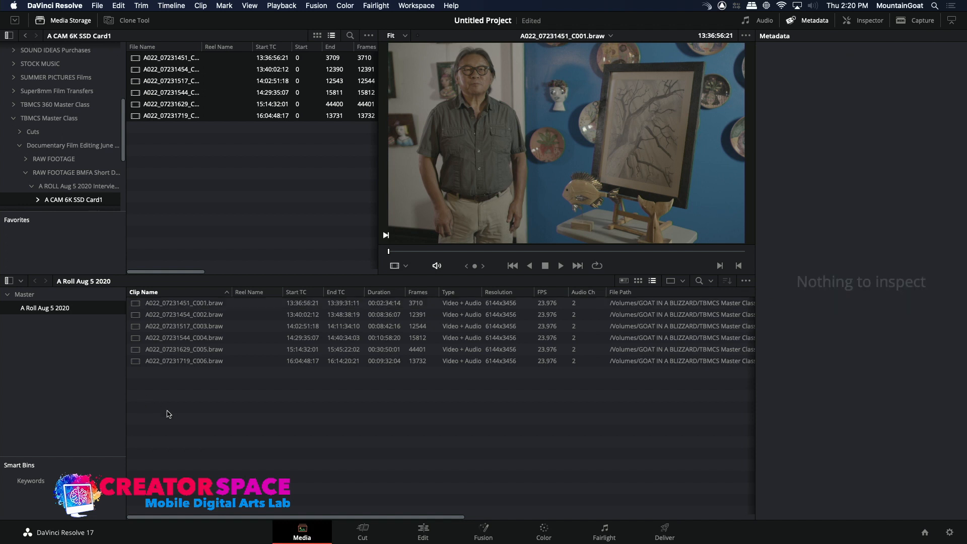
- Start a media import into the bin and browse the GOAT IN A BLIZZARD drive to the B CAM 4K SSD Card1 folder
right_click(169, 414)
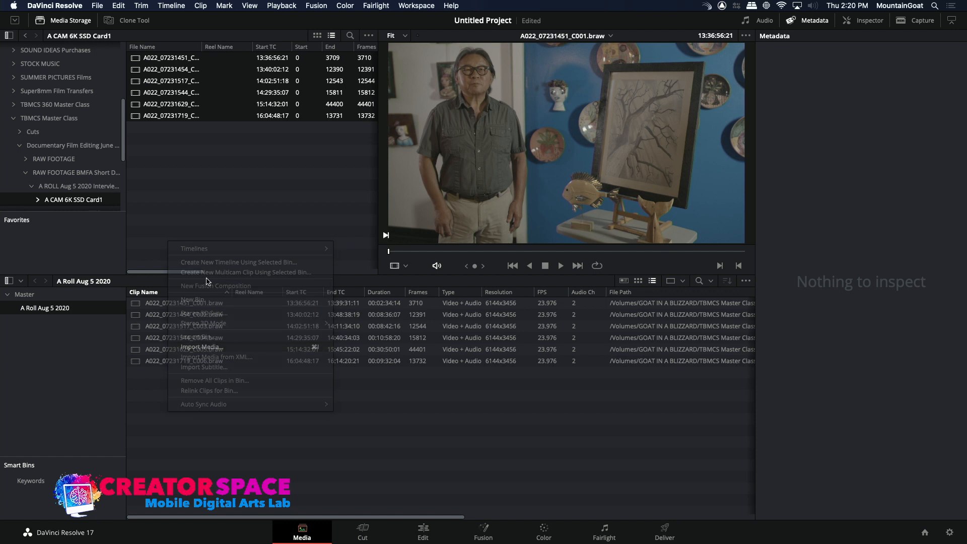
click(204, 347)
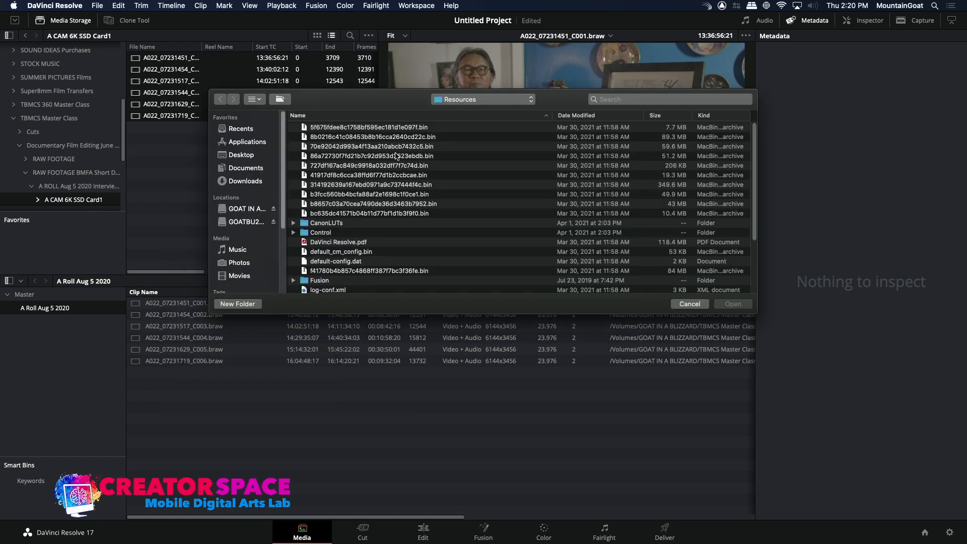
click(234, 210)
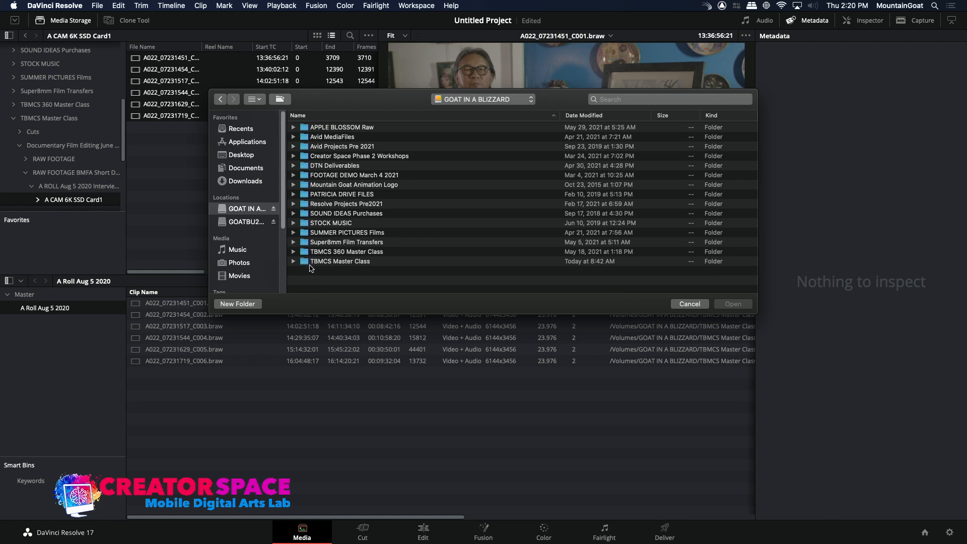
double_click(313, 261)
double_click(305, 137)
double_click(305, 137)
double_click(311, 127)
click(309, 136)
double_click(310, 136)
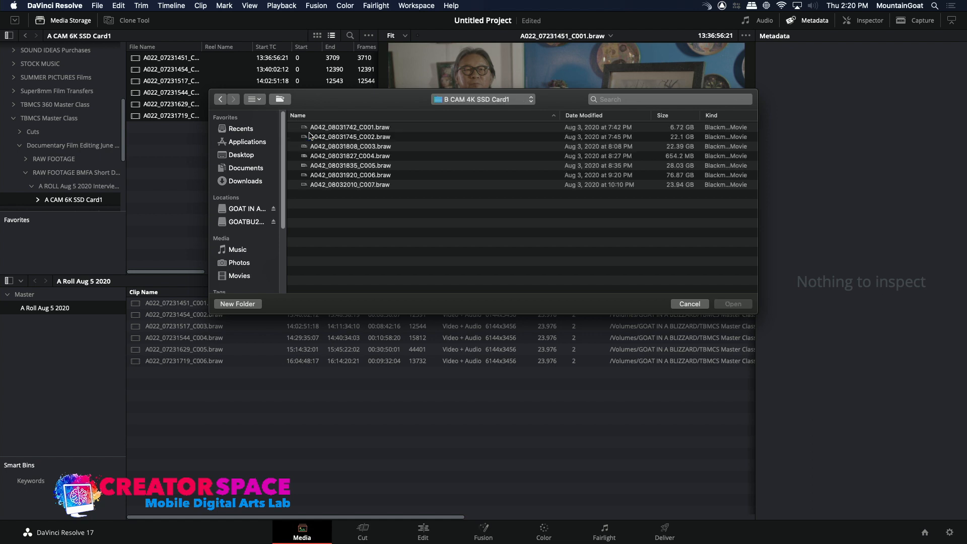
- Import all seven B CAM clips, A042_08031742_C001.braw to A042_08032010_C007.braw, into the A Roll Aug 5 2020 bin
click(309, 130)
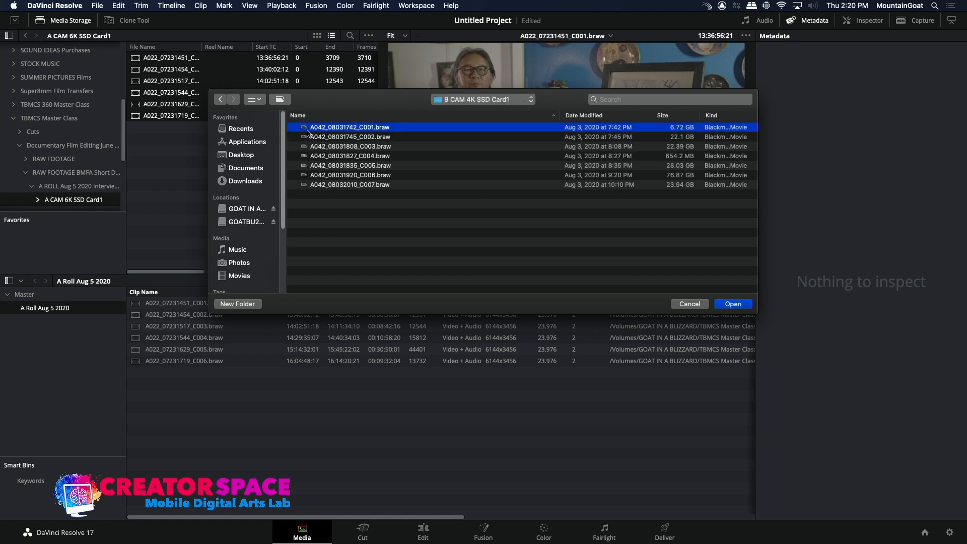
shift+click(304, 183)
click(732, 303)
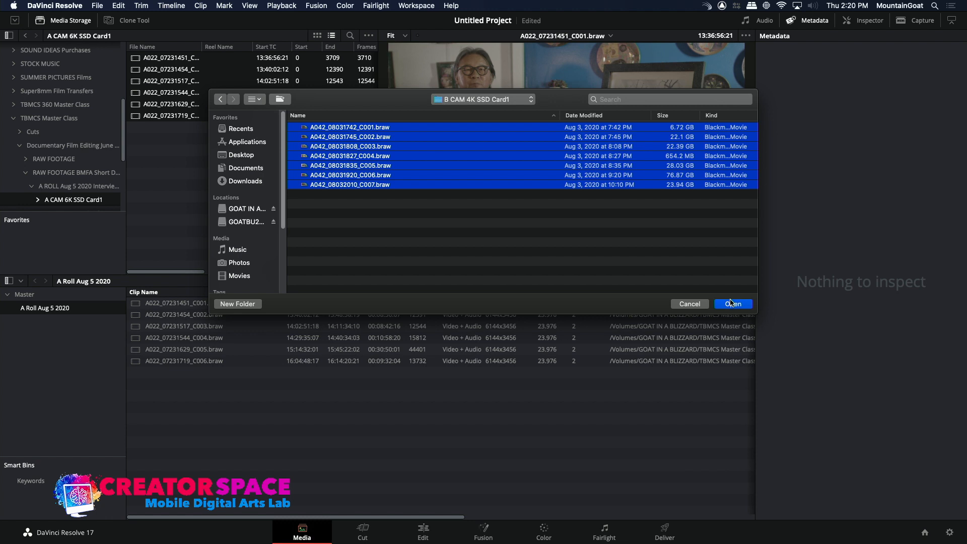
click(163, 491)
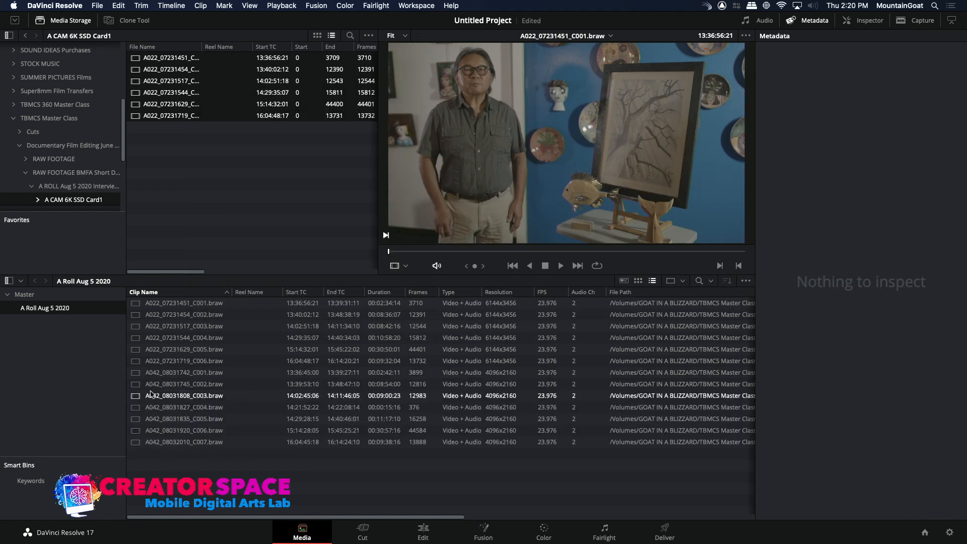
- Preview each of the six A CAM clips in the A Roll Aug 5 2020 bin
click(136, 303)
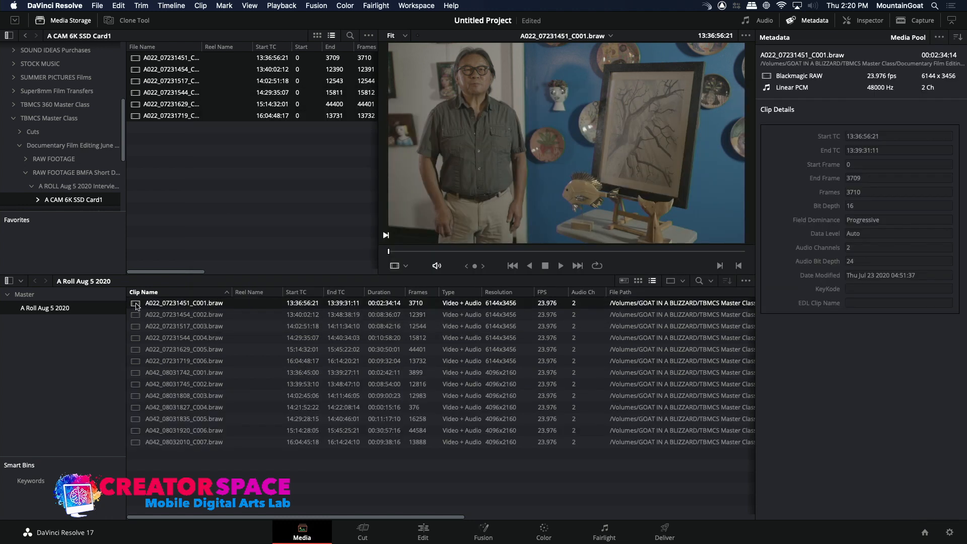
click(134, 315)
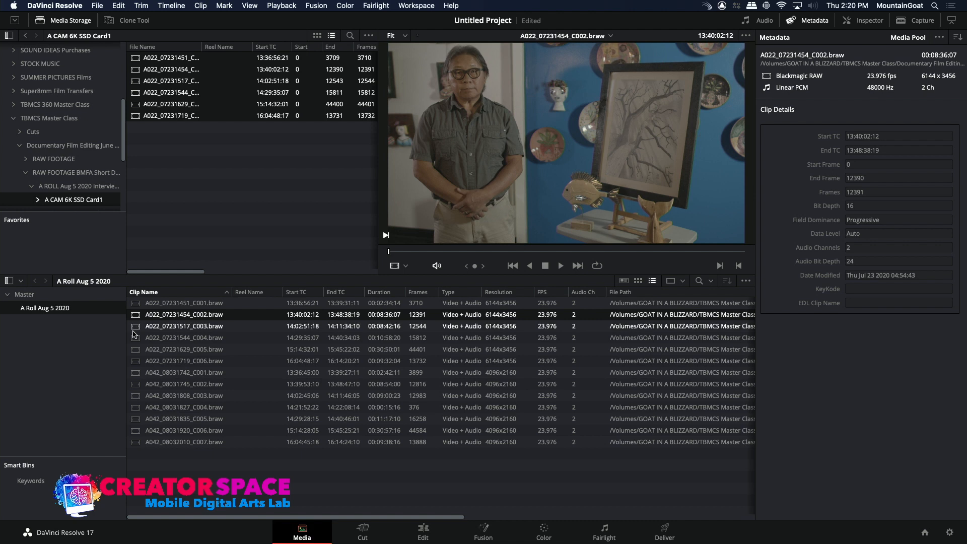
click(135, 327)
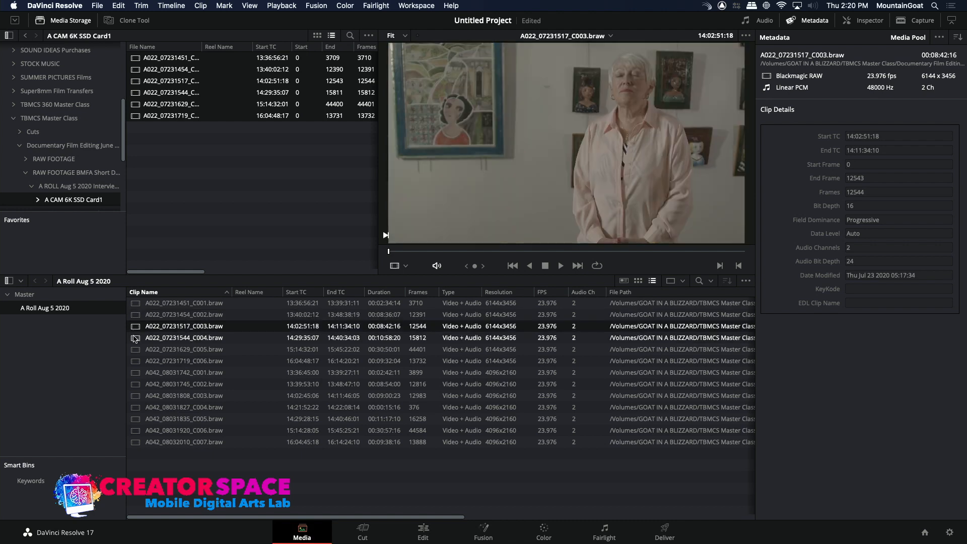
click(135, 339)
click(135, 350)
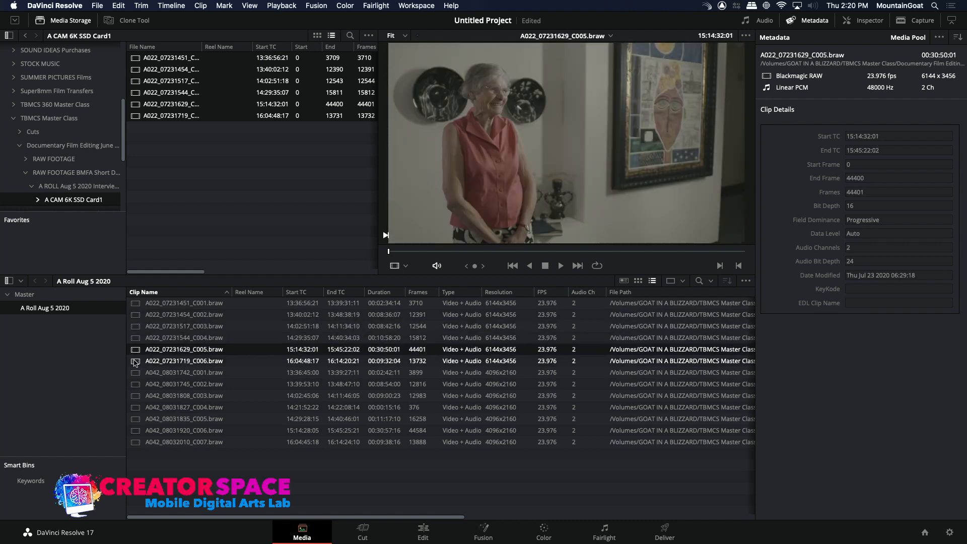
click(135, 362)
- Preview each of the seven B CAM clips in the A Roll Aug 5 2020 bin
click(136, 374)
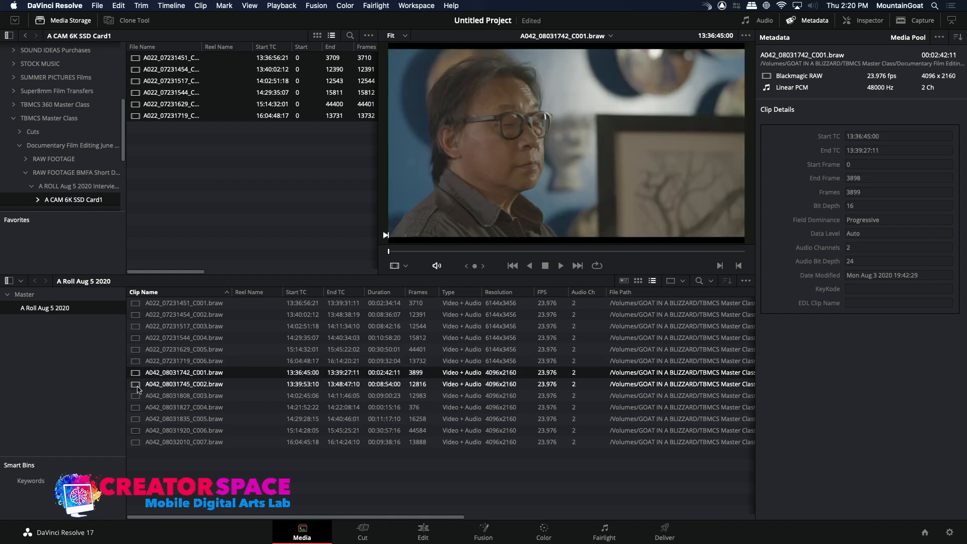
click(136, 385)
click(135, 397)
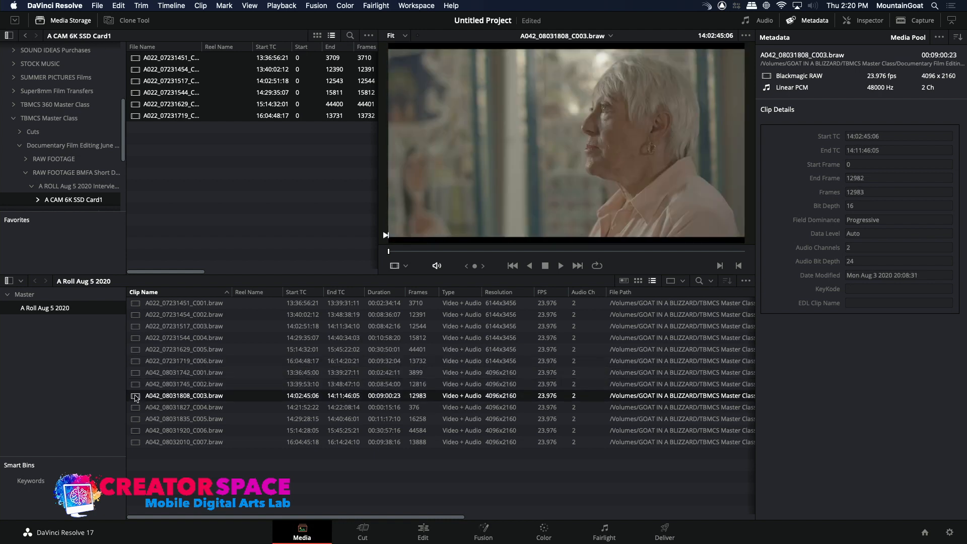
click(135, 409)
click(135, 420)
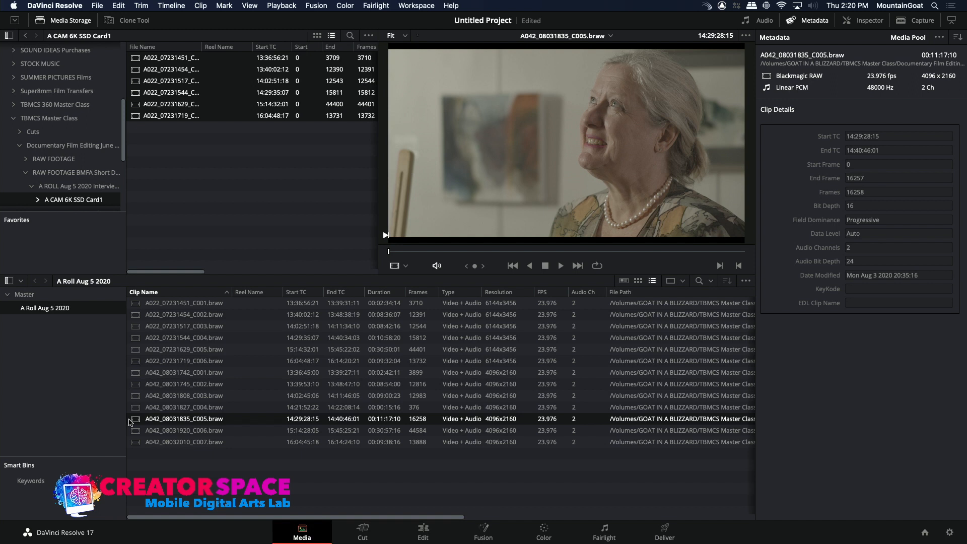
click(135, 432)
click(135, 443)
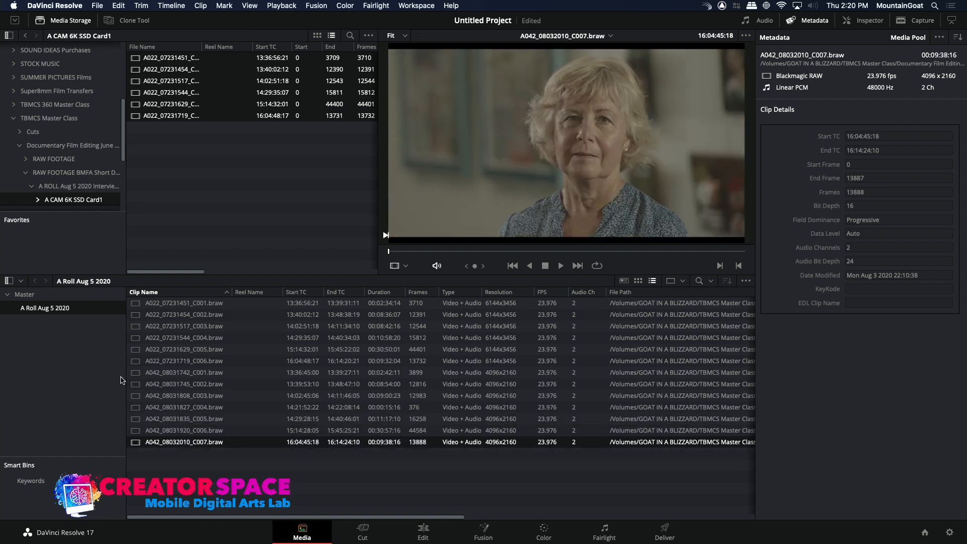
- Examine the clip name and metadata of A022_07231451_C001.braw in the bin
click(135, 305)
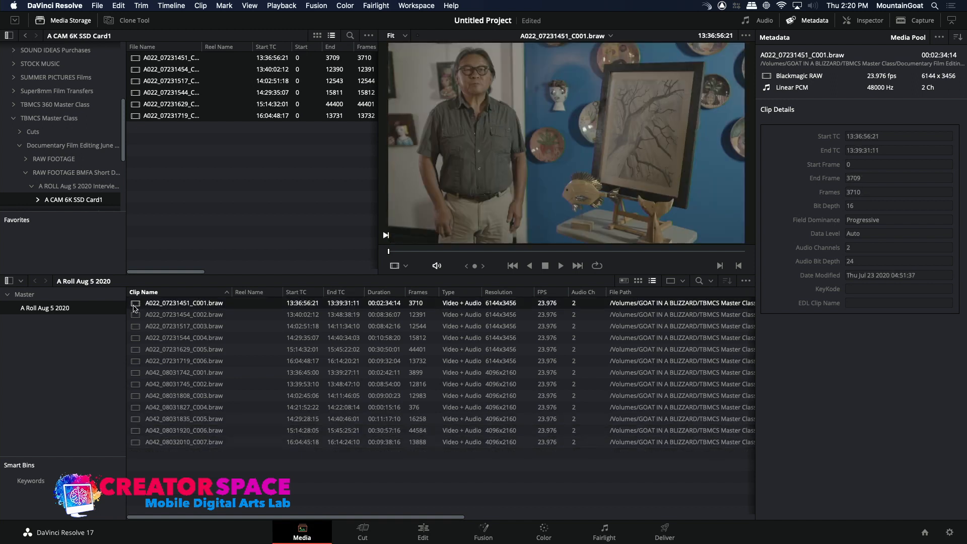
click(161, 306)
click(143, 316)
click(135, 307)
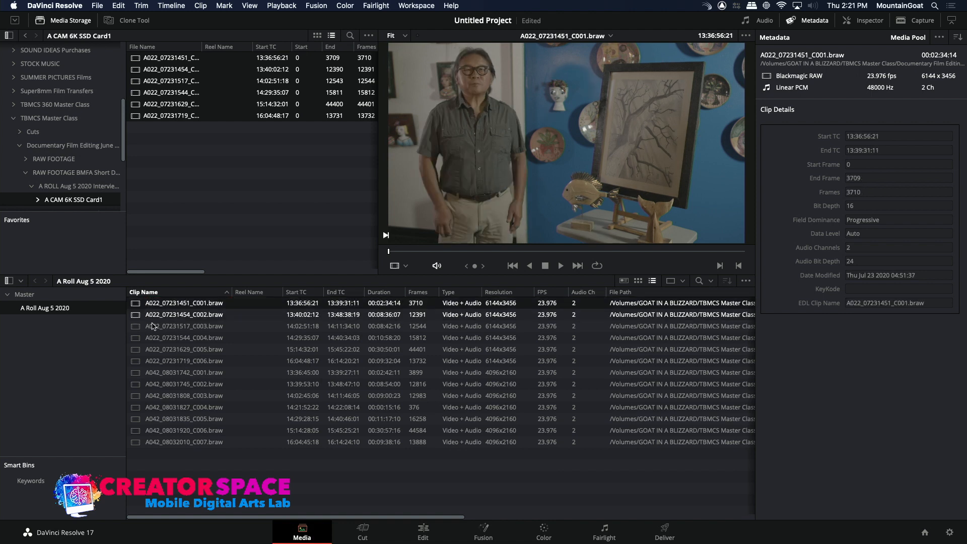
- Start a media import into the A Roll Aug 5 2020 bin and browse to SOUND RECORDER > 200805 > 200805_001.TAKE
click(186, 486)
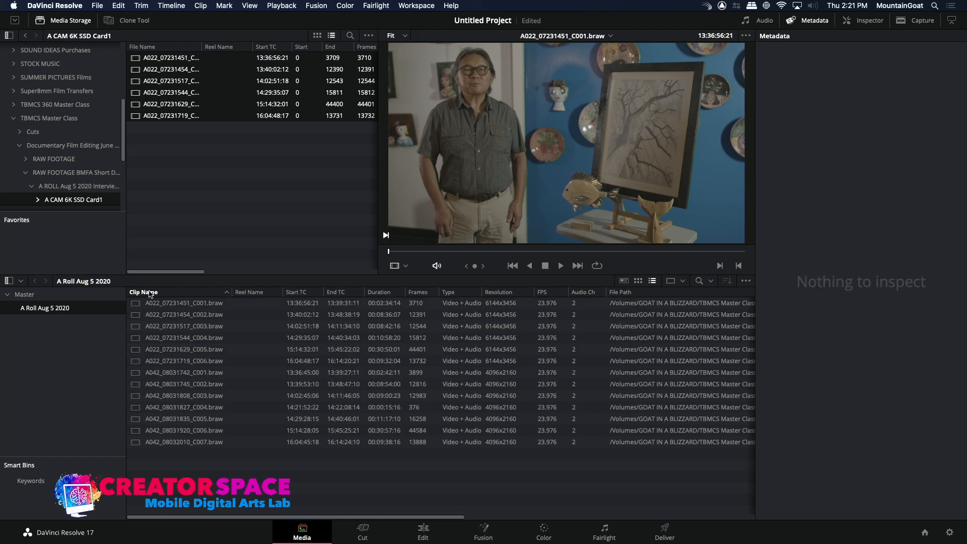
click(219, 195)
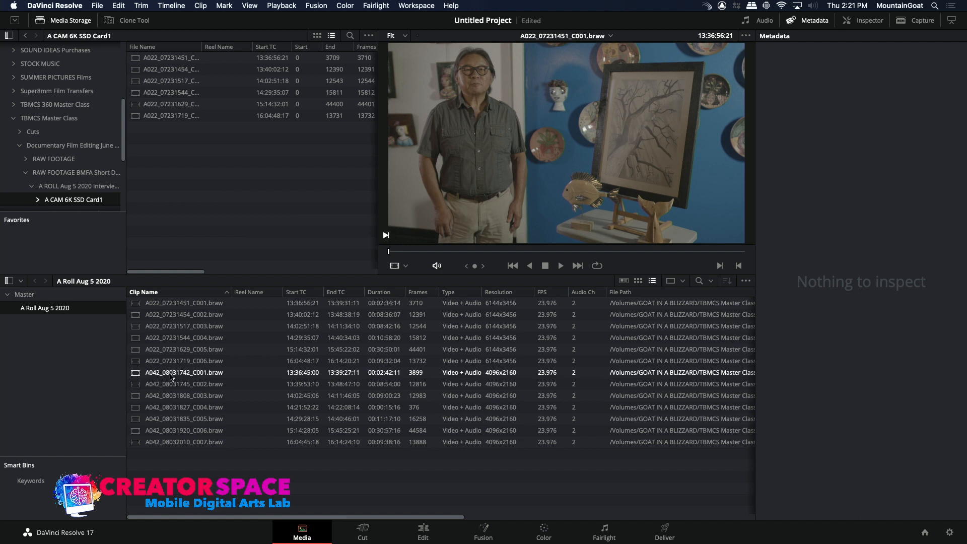
right_click(196, 469)
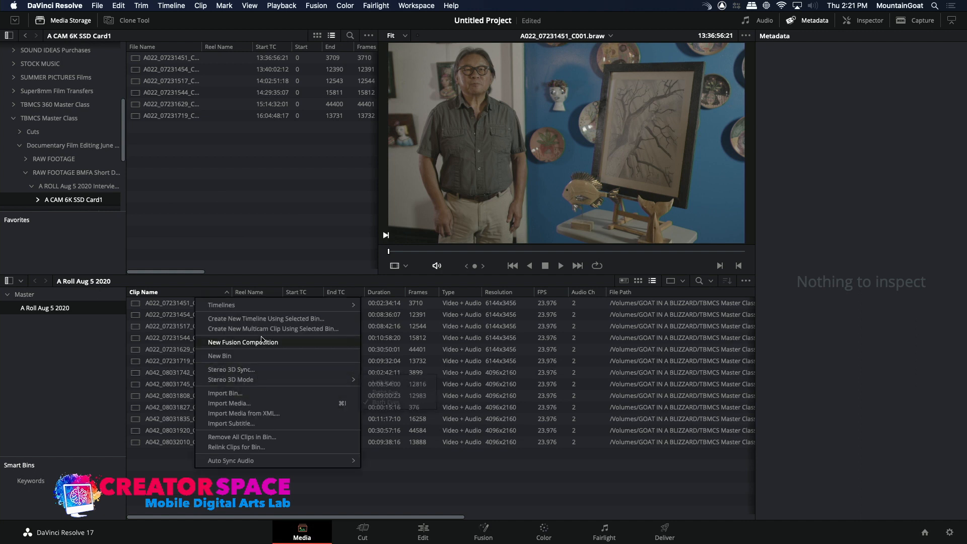
click(250, 404)
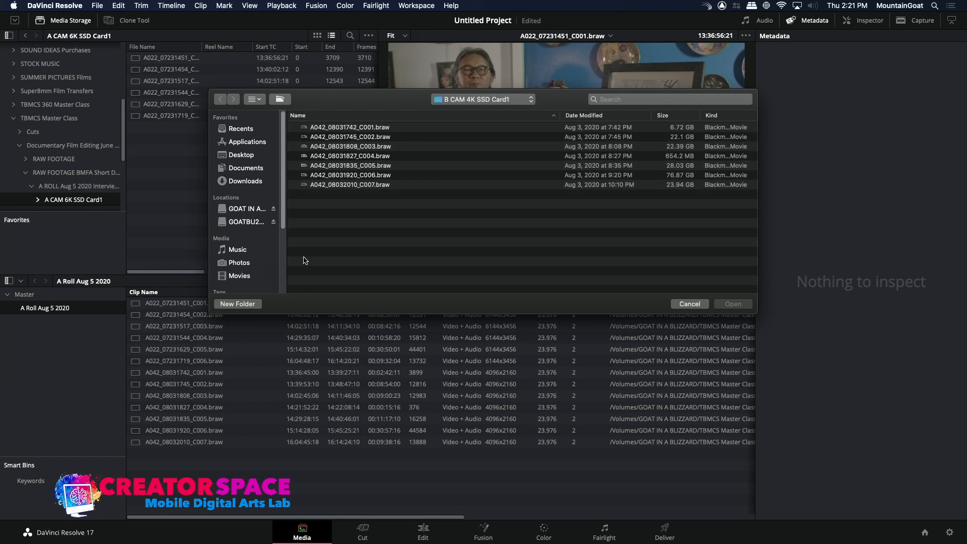
click(466, 99)
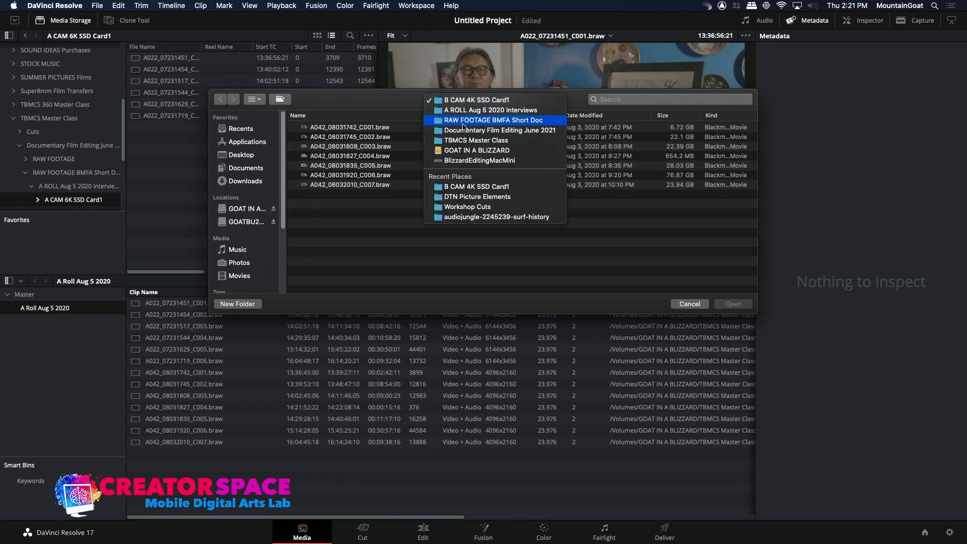
click(464, 123)
click(345, 127)
double_click(345, 128)
double_click(315, 146)
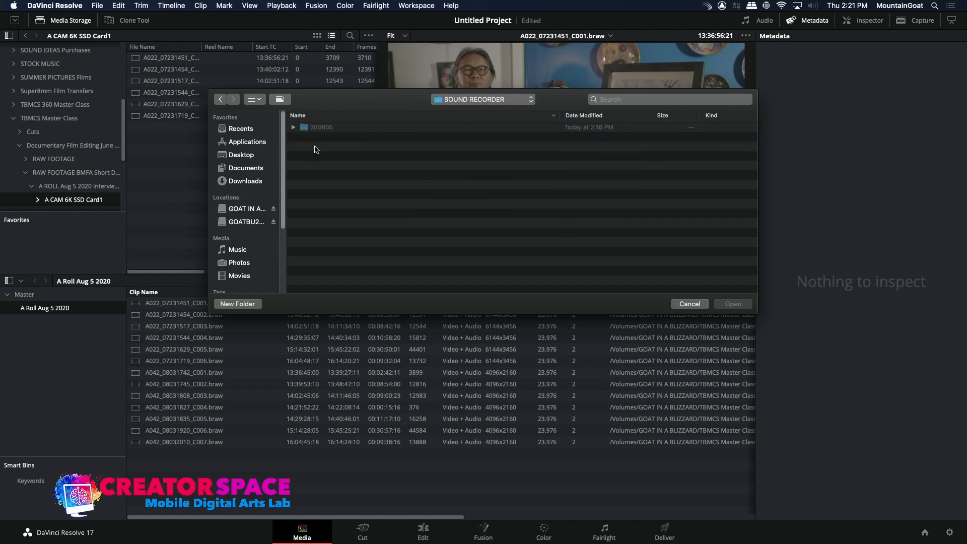
double_click(316, 128)
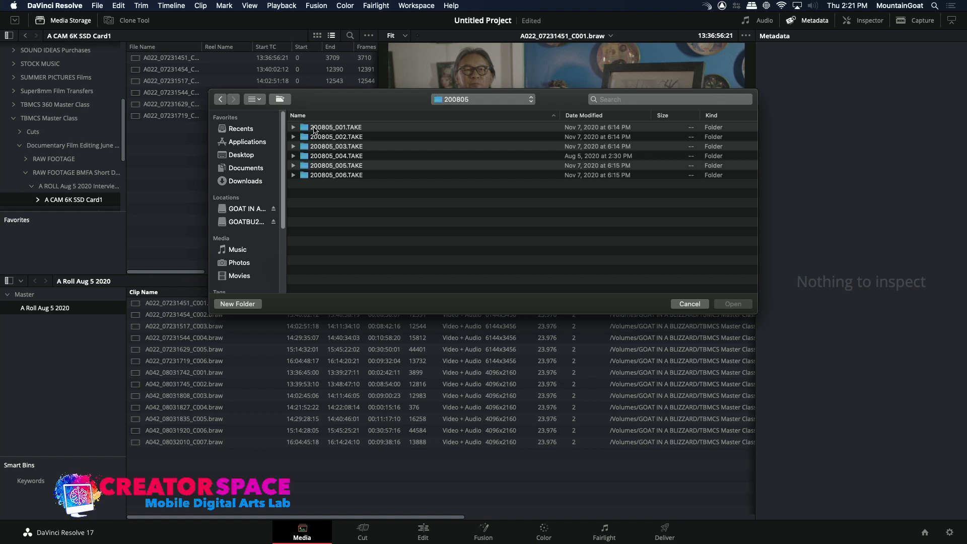
double_click(302, 129)
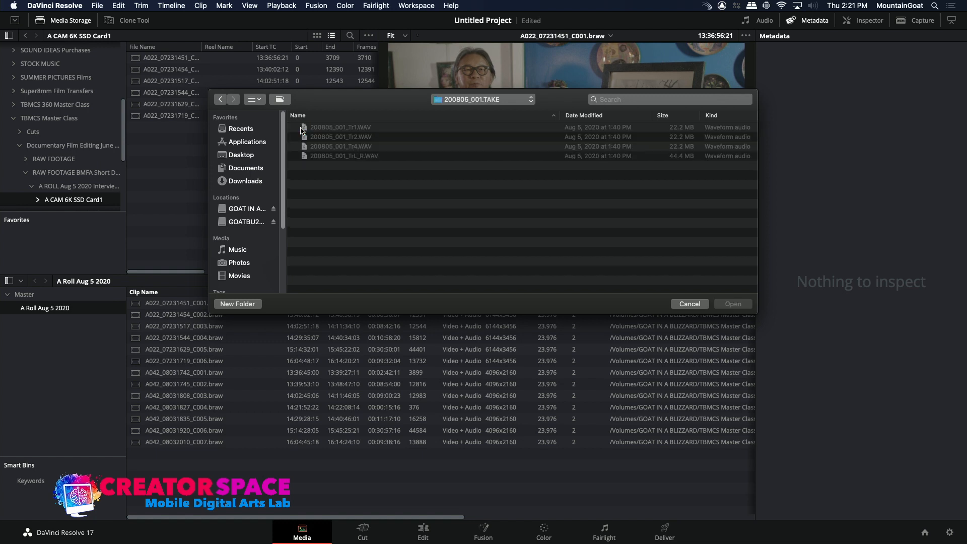
- Import 200805_001_Tr1.WAV, 200805_001_Tr2.WAV and 200805_001_Tr4.WAV into the A Roll Aug 5 2020 bin
click(303, 129)
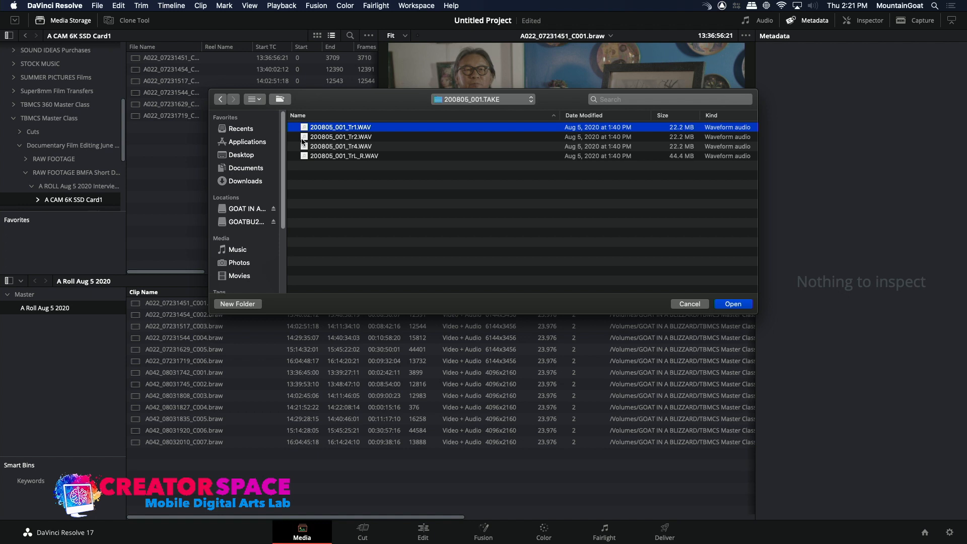
super+click(305, 146)
super+click(305, 137)
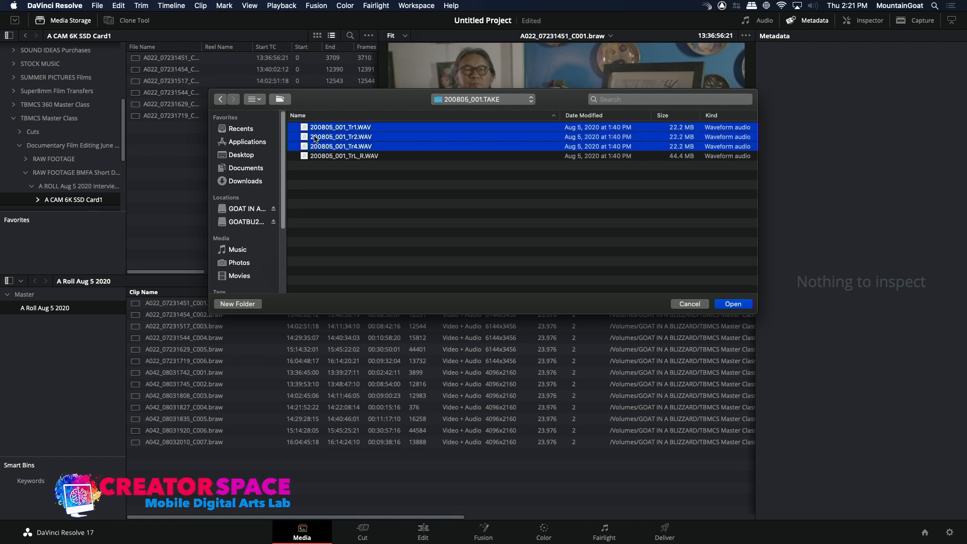
click(732, 304)
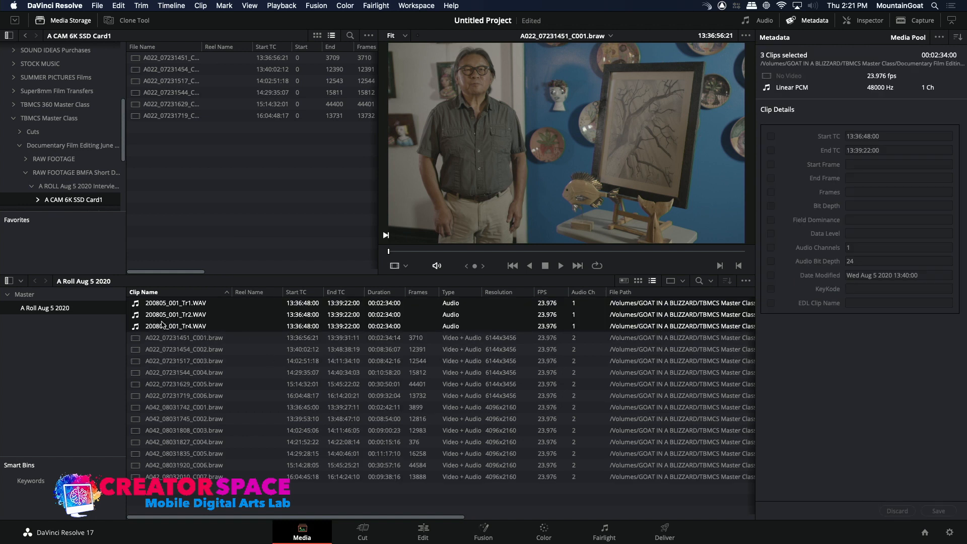
- Import 200805_002_Tr1.WAV, 200805_002_Tr2.WAV and 200805_002_Tr4.WAV from the 200805_002.TAKE folder into the A Roll Aug 5 2020 bin
click(200, 498)
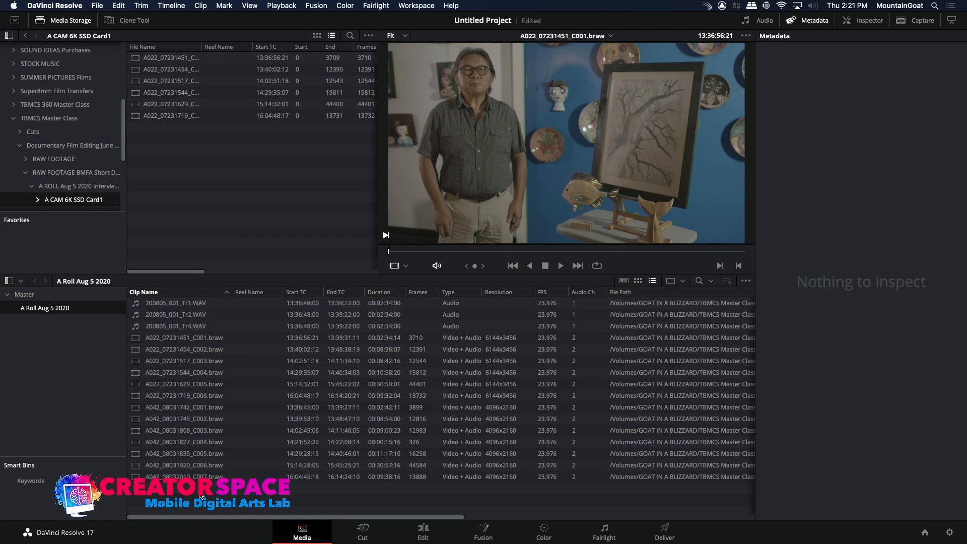
right_click(200, 497)
click(235, 433)
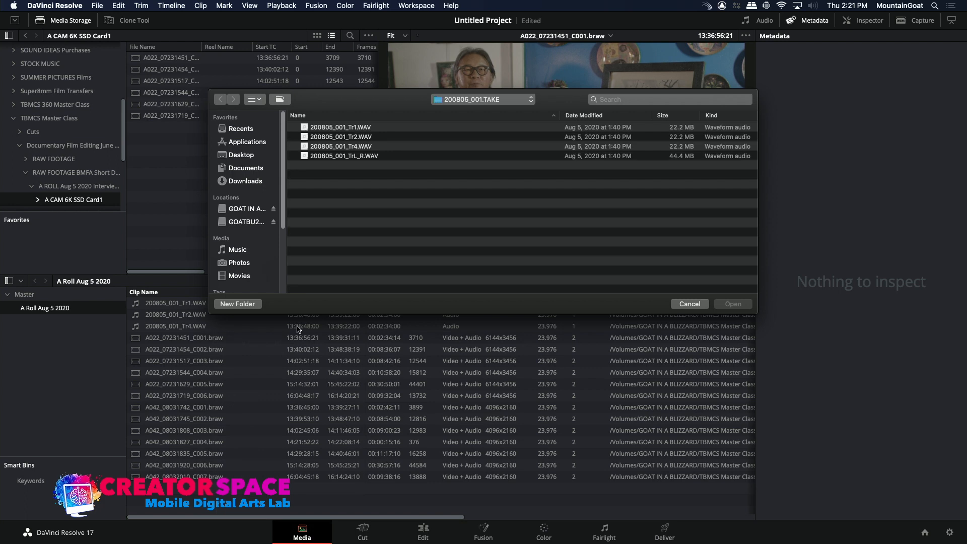
click(467, 101)
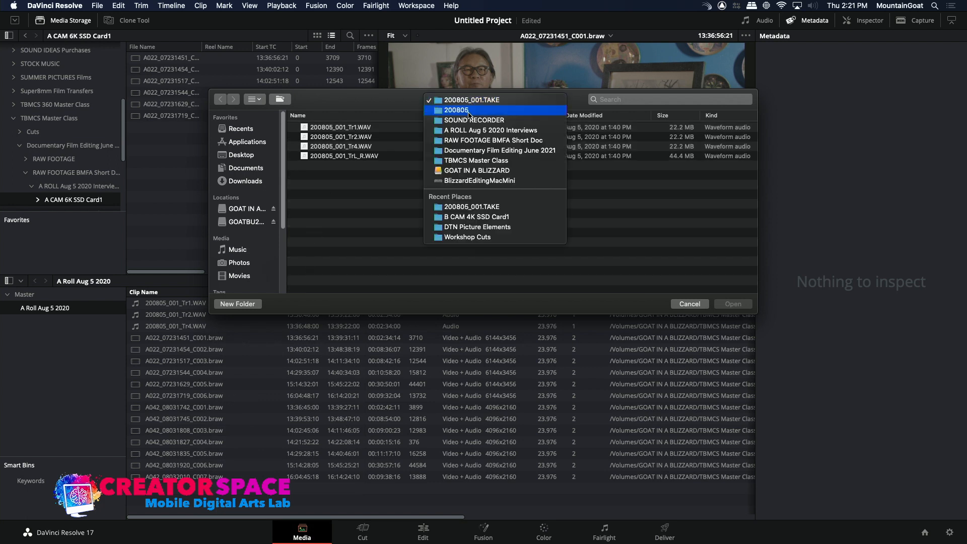
click(468, 120)
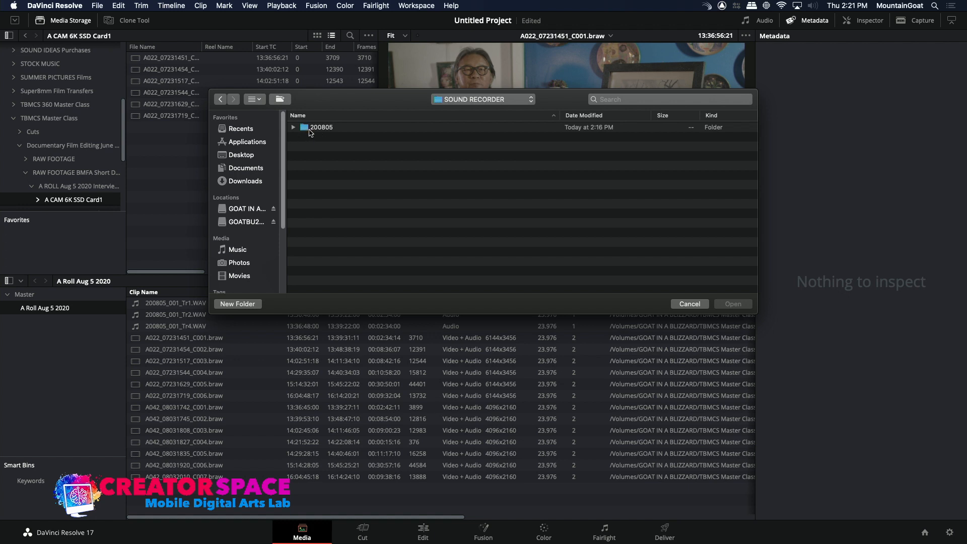
double_click(309, 130)
double_click(308, 137)
click(309, 131)
super+click(308, 137)
super+click(308, 146)
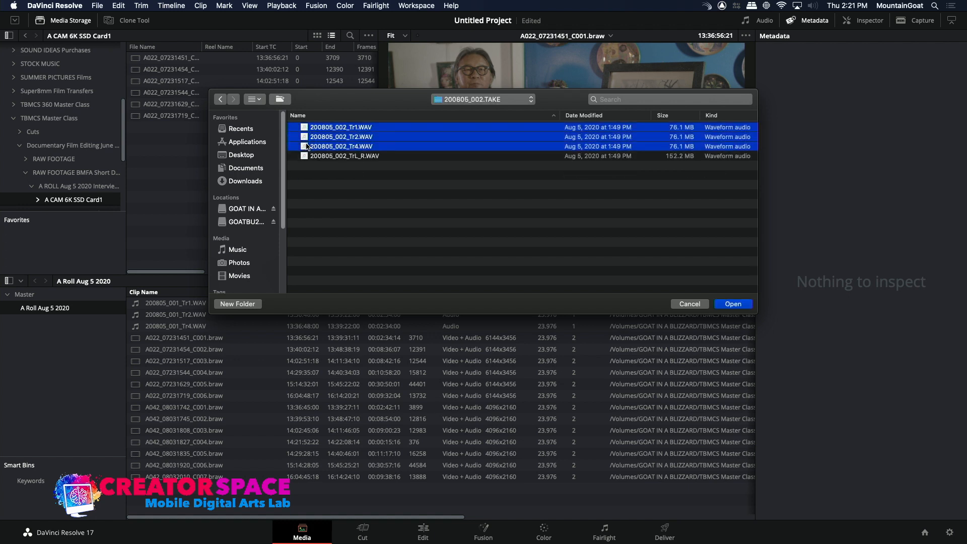
click(731, 303)
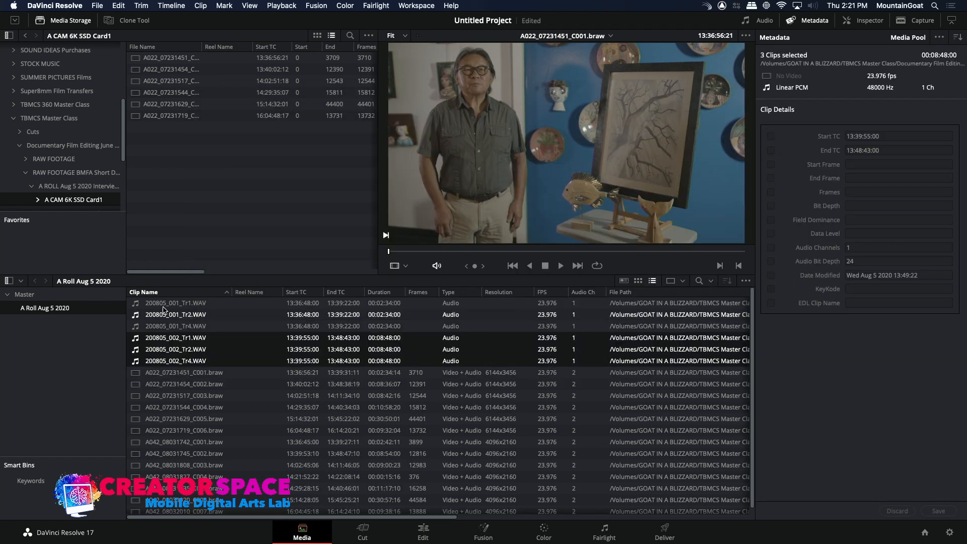
- View 200805_001_Tr1.WAV and play the opening of A022_07231451_C001.braw in the viewer
click(139, 304)
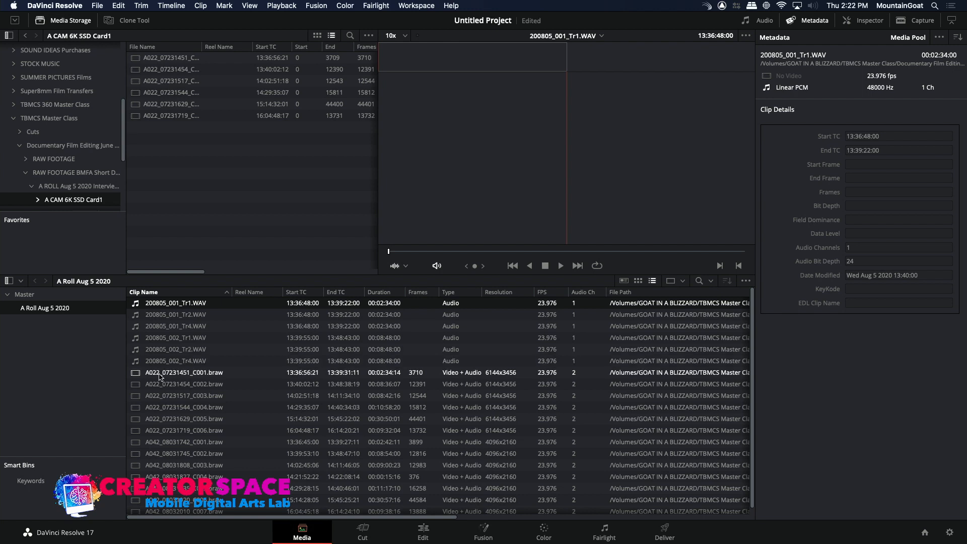
click(135, 374)
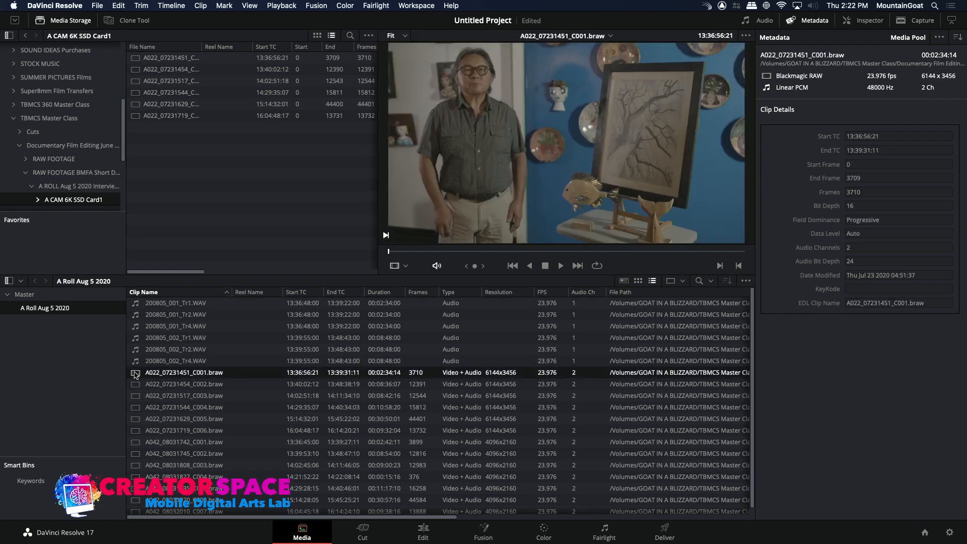
click(560, 267)
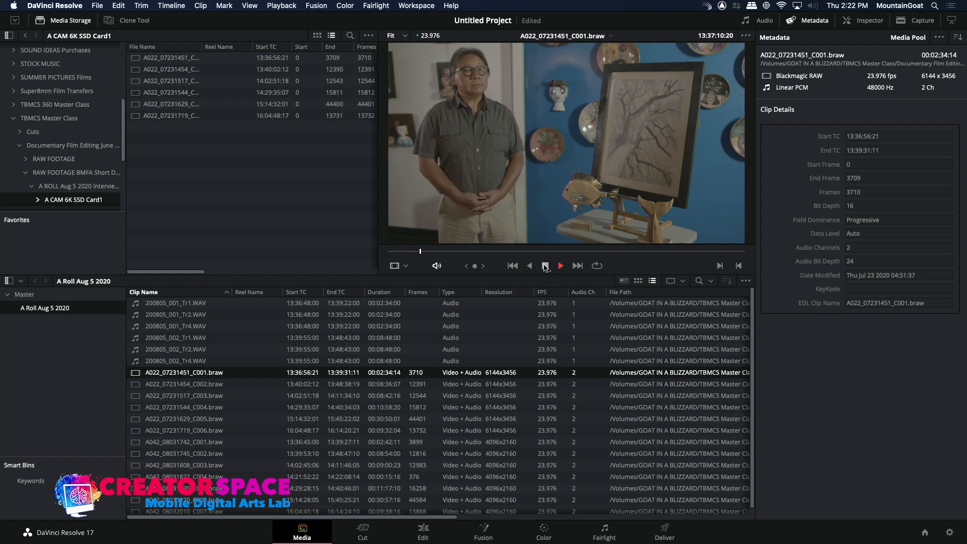
click(545, 266)
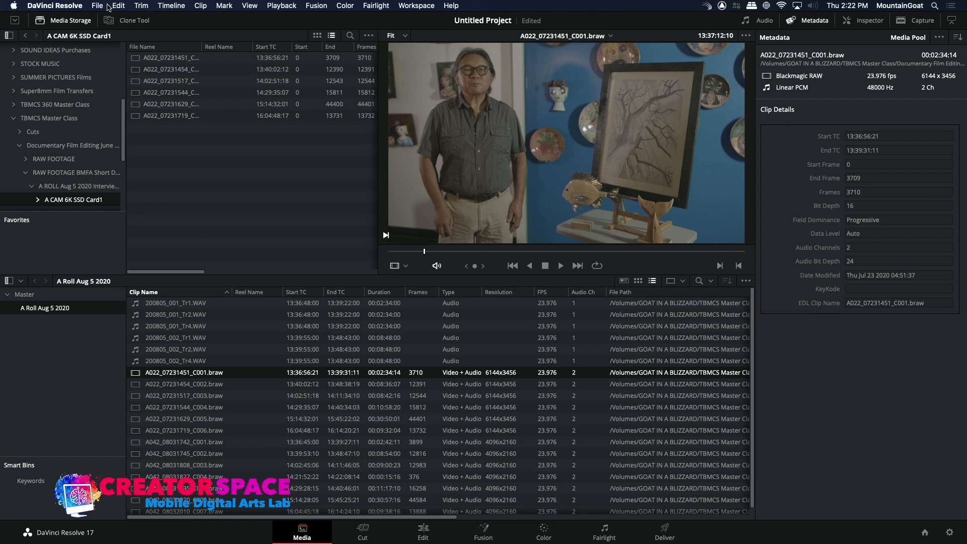
- Save the current project under the name Documentary Master Class Demo
click(71, 6)
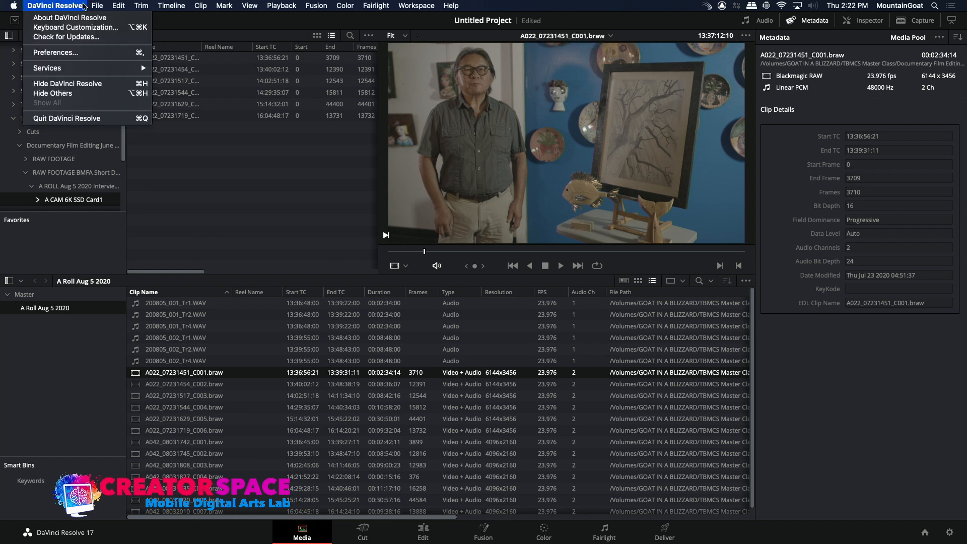
mouse_move(100, 8)
click(121, 81)
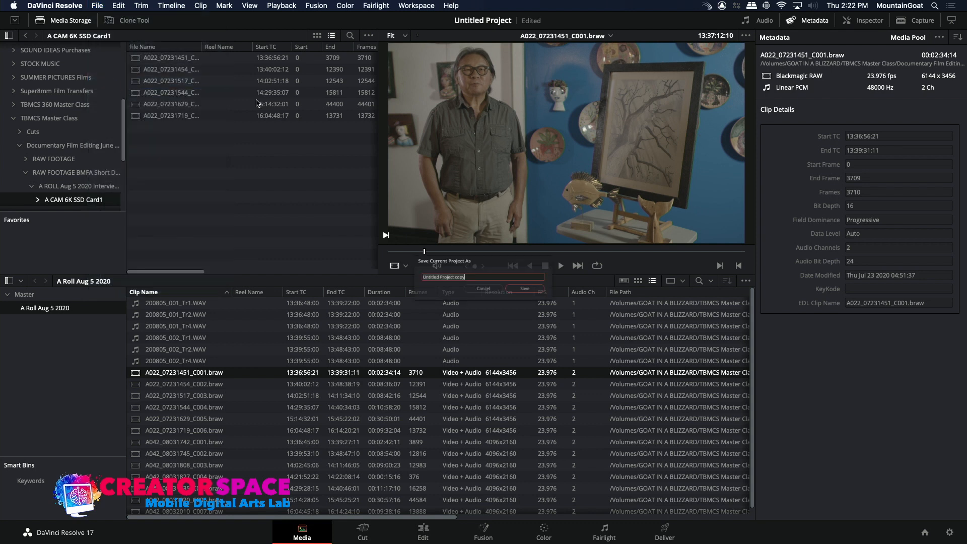
key(BackSpace)
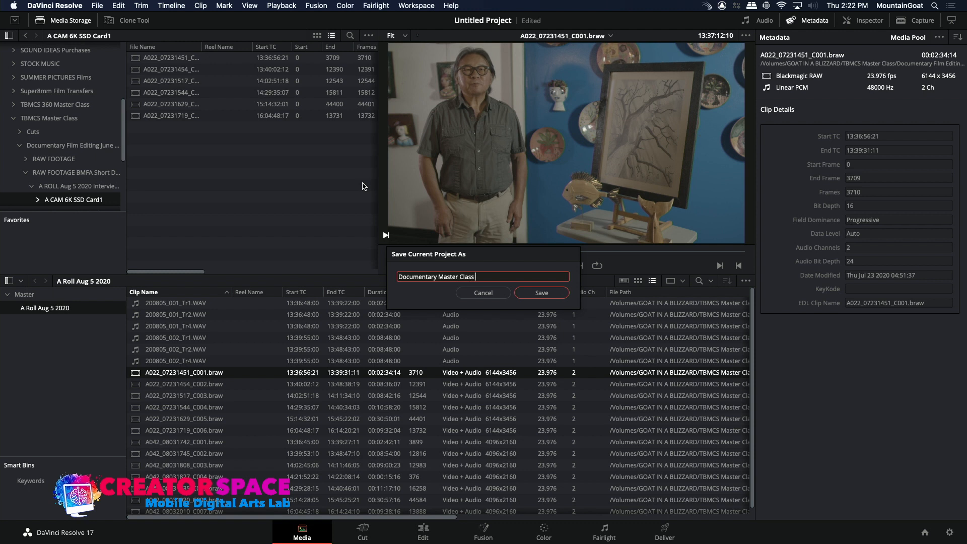
key(Return)
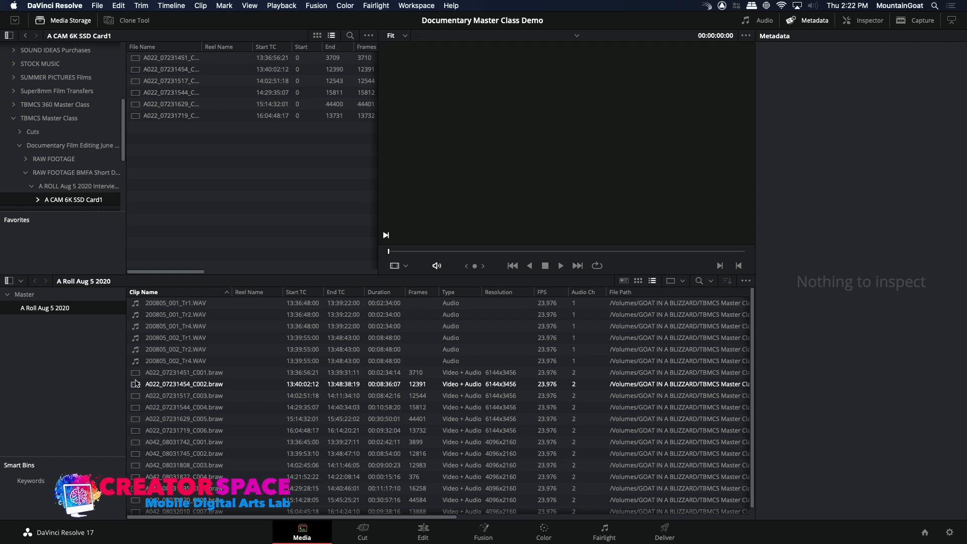
- Play A022_07231454_C002.braw from its start, and again from about one minute in
click(137, 375)
key(Down)
key(space)
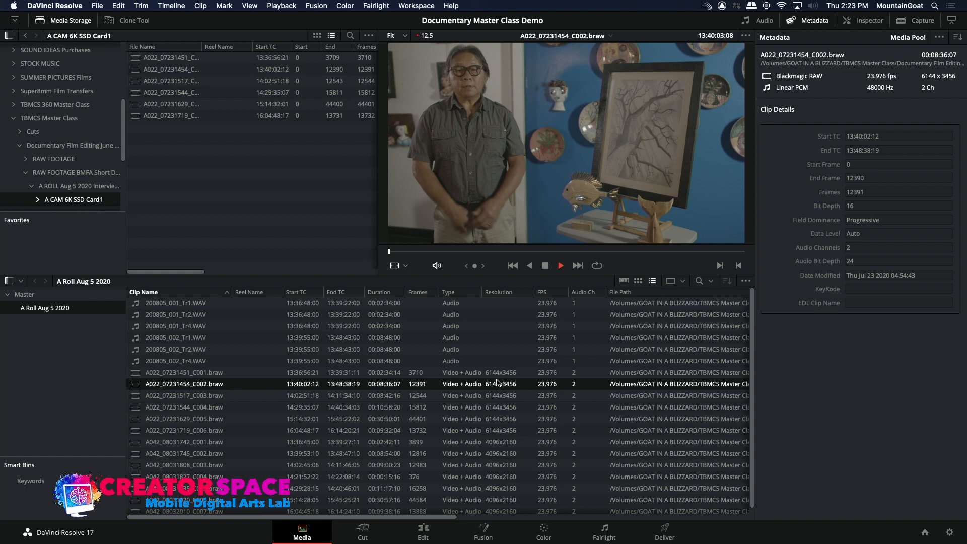
click(433, 252)
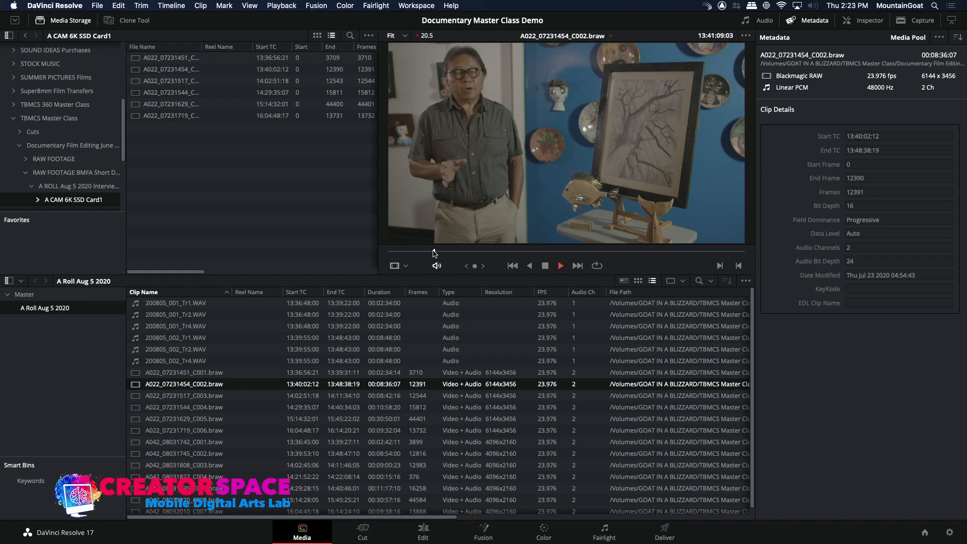
key(space)
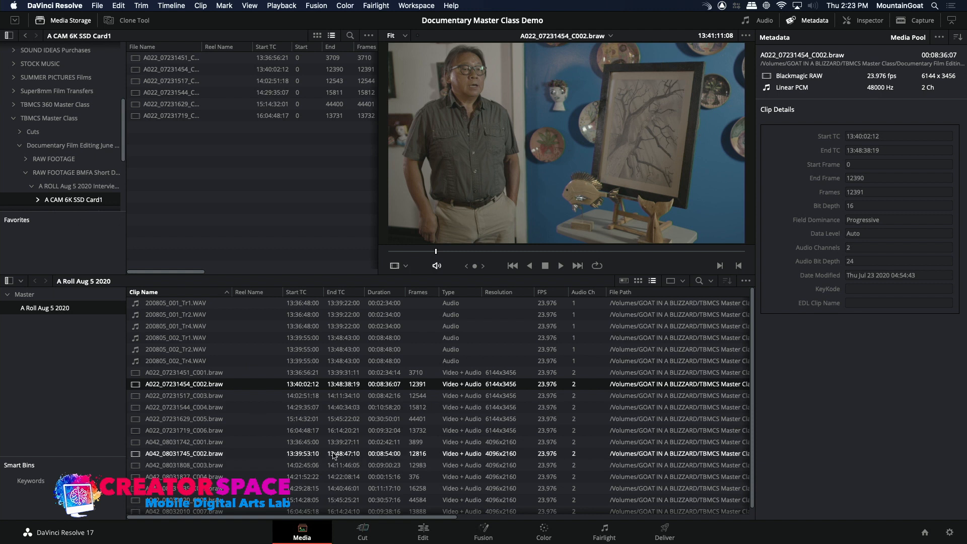
- Compare the first three A CAM clips in the viewer and continue playing A022_07231454_C002.braw from where it stopped
click(136, 376)
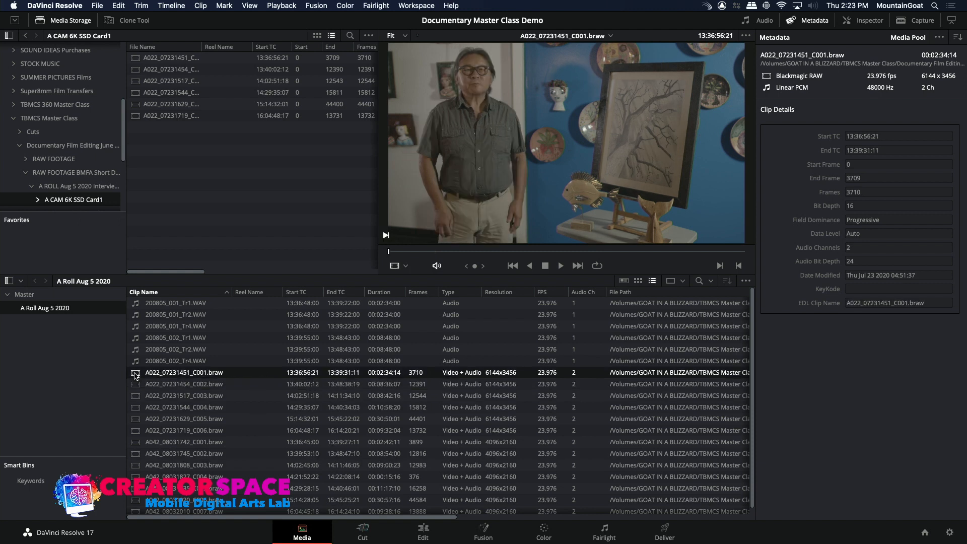
click(135, 384)
click(134, 393)
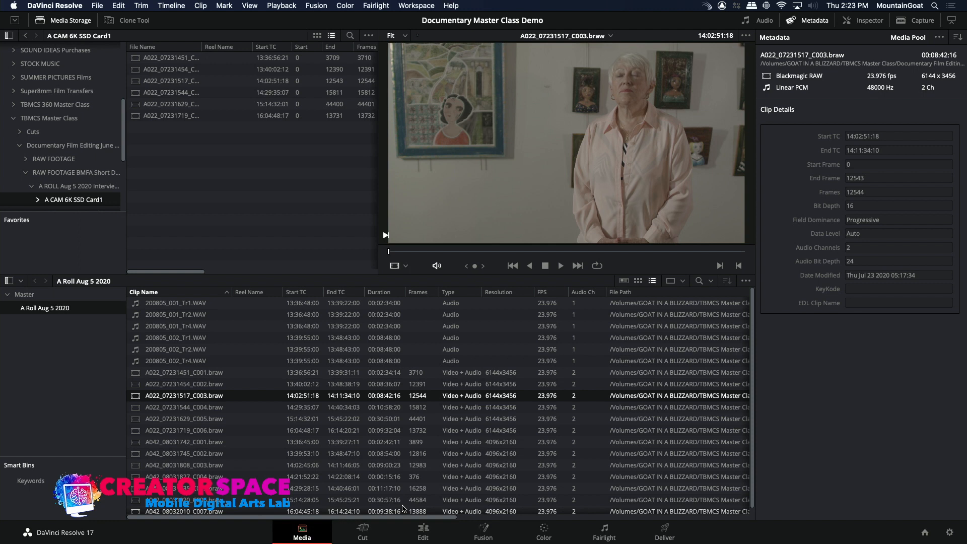
click(136, 385)
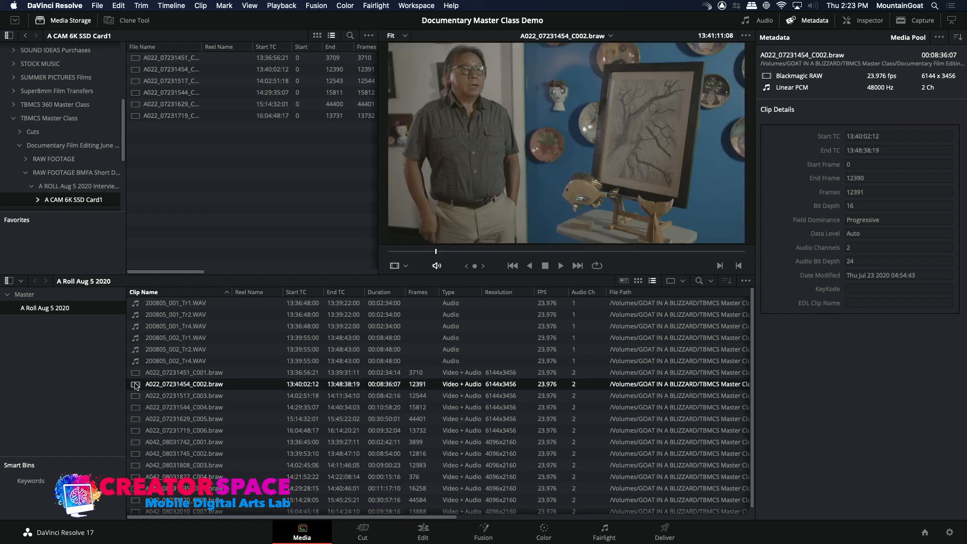
key(space)
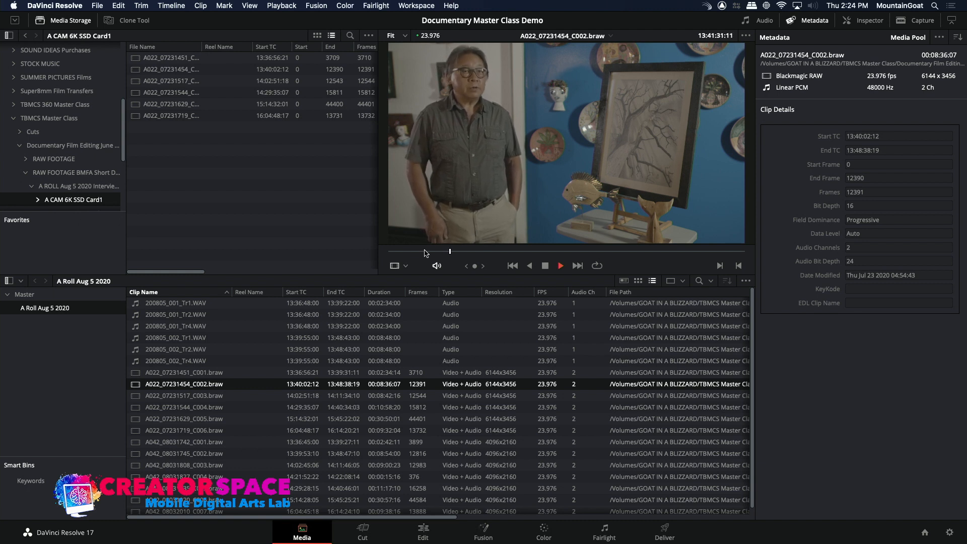
key(space)
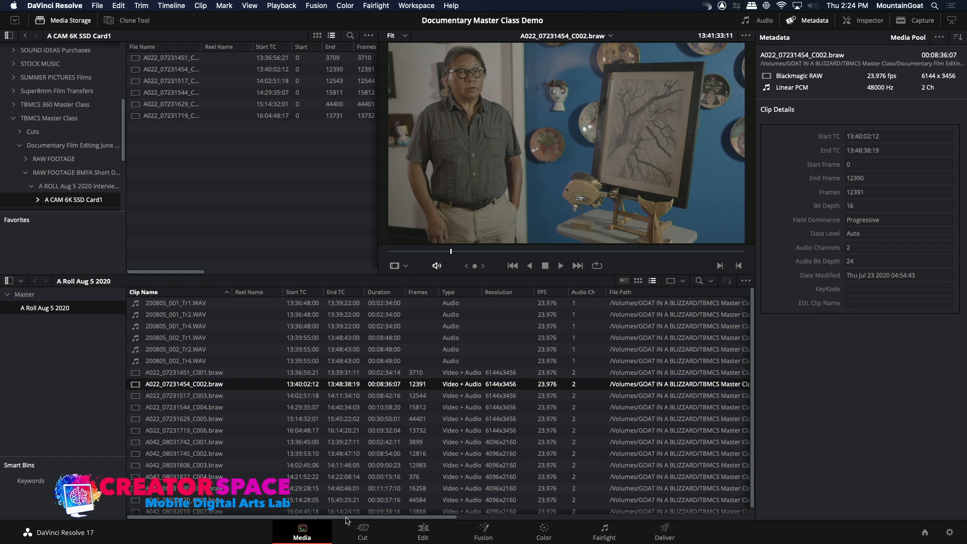
- Rename A022_07231451_C001.braw with the interviewee's first name followed by A Cam Take1
click(152, 373)
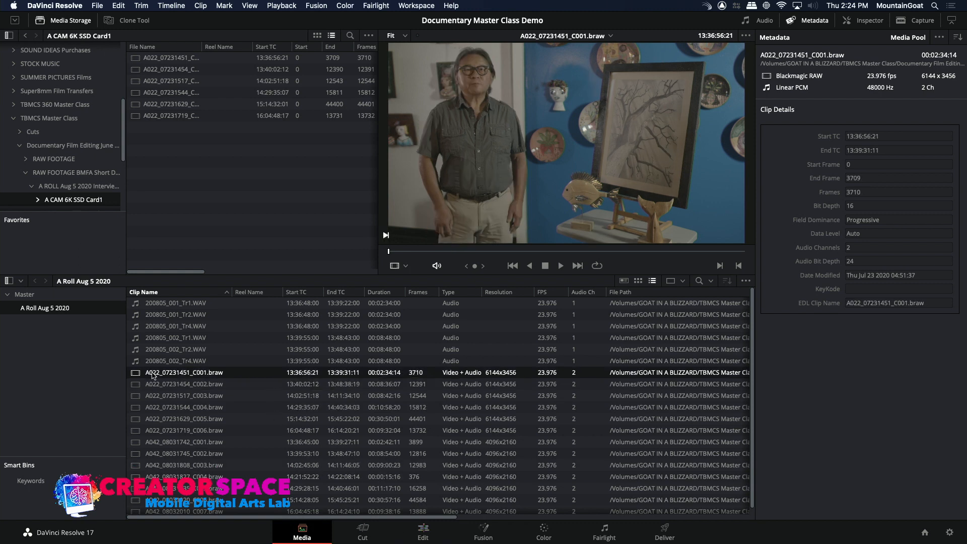
click(152, 373)
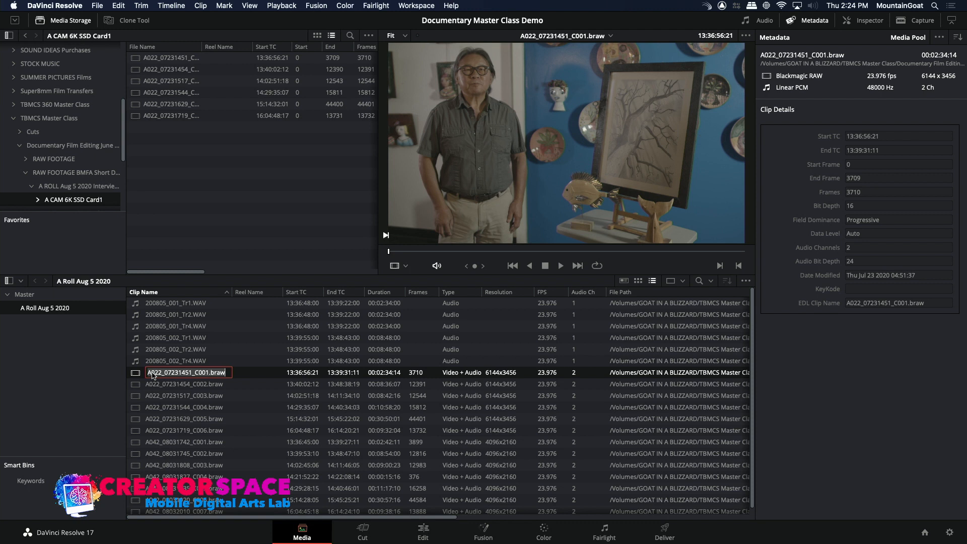
key(BackSpace)
text(AM)
key(BackSpace)
key(BackSpace)
text(am Take1)
- Check A022_07231454_C002.braw against the clip below it and rename it with the interviewee's first name followed by A Cam Take2
click(141, 386)
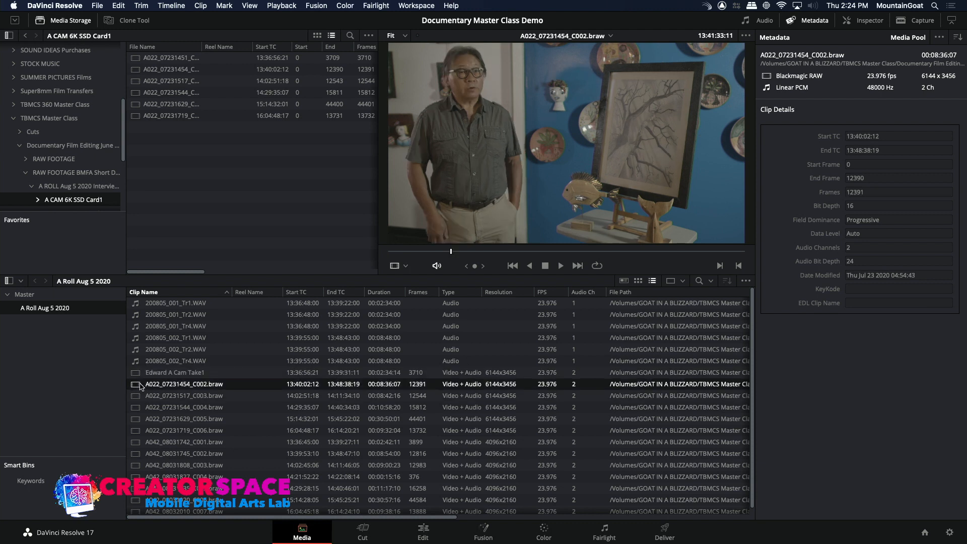
click(136, 394)
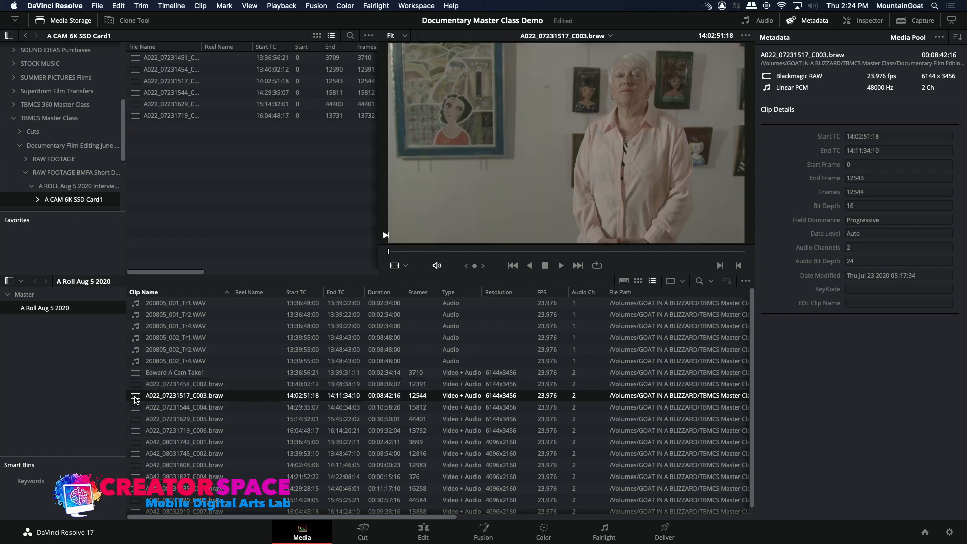
click(135, 388)
click(151, 386)
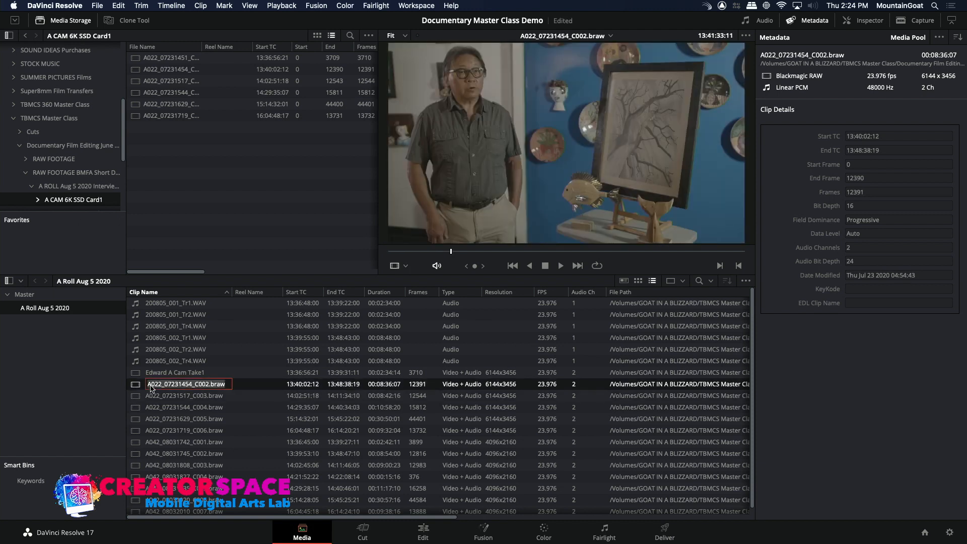
key(BackSpace)
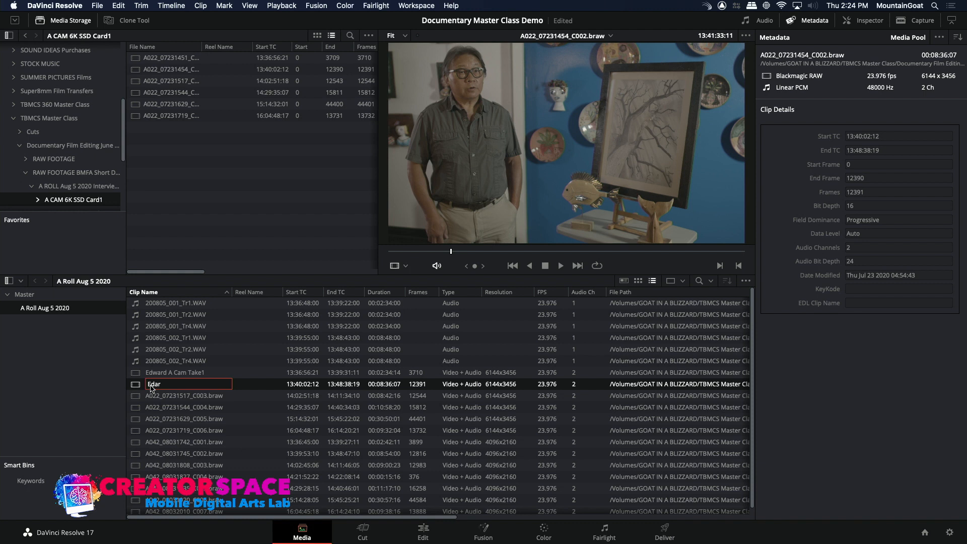
text(Edward A Cam Take2)
key(Return)
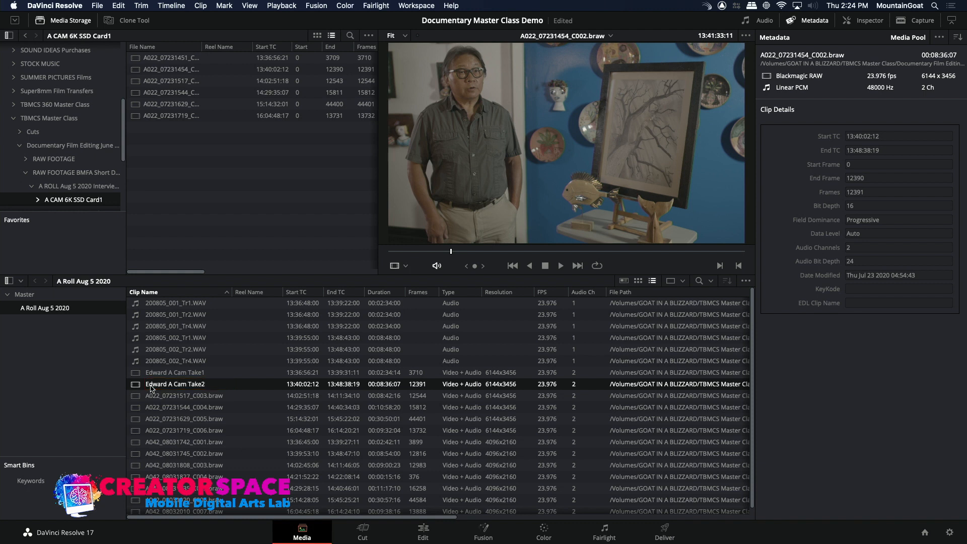
- Play the opening of A022_07231517_C003.braw and rename the clip with the interviewee's first name followed by A Cam
click(145, 395)
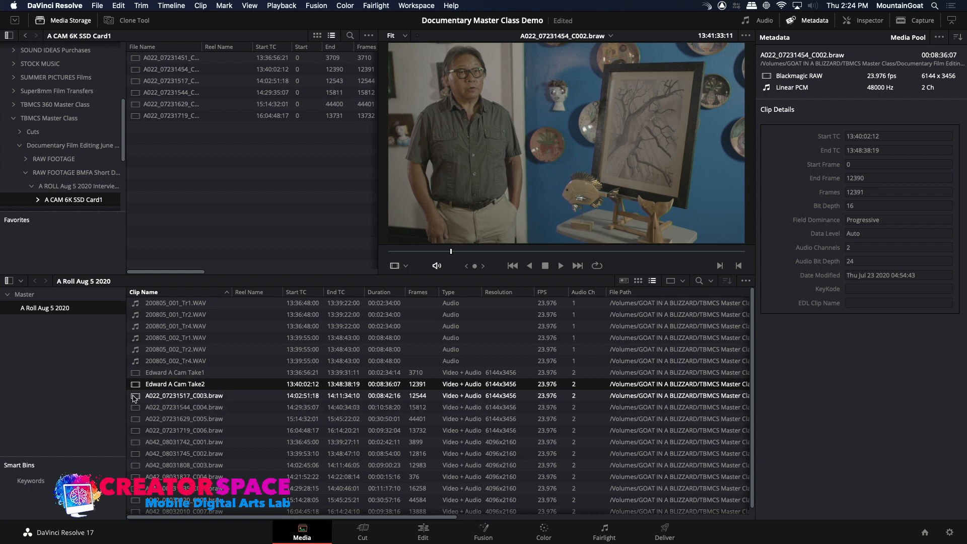
click(135, 397)
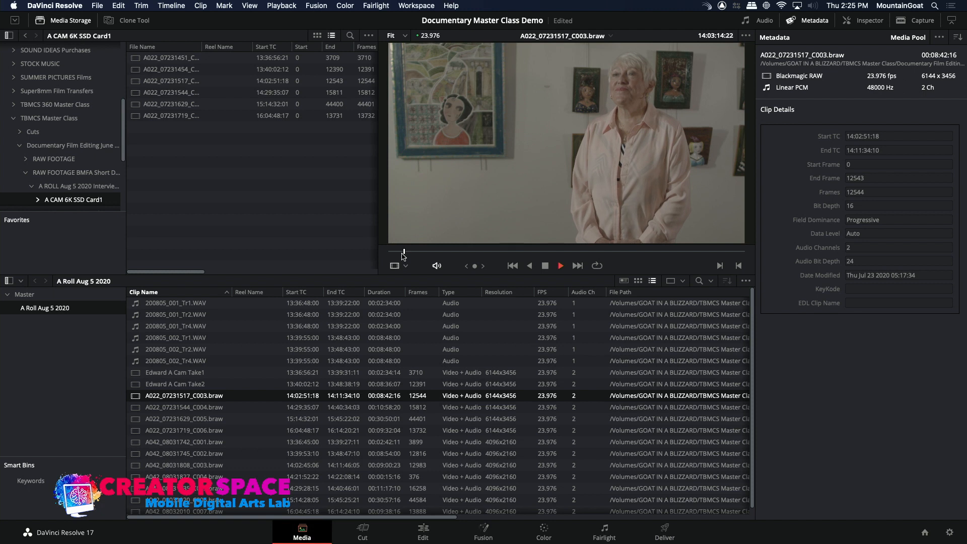
key(space)
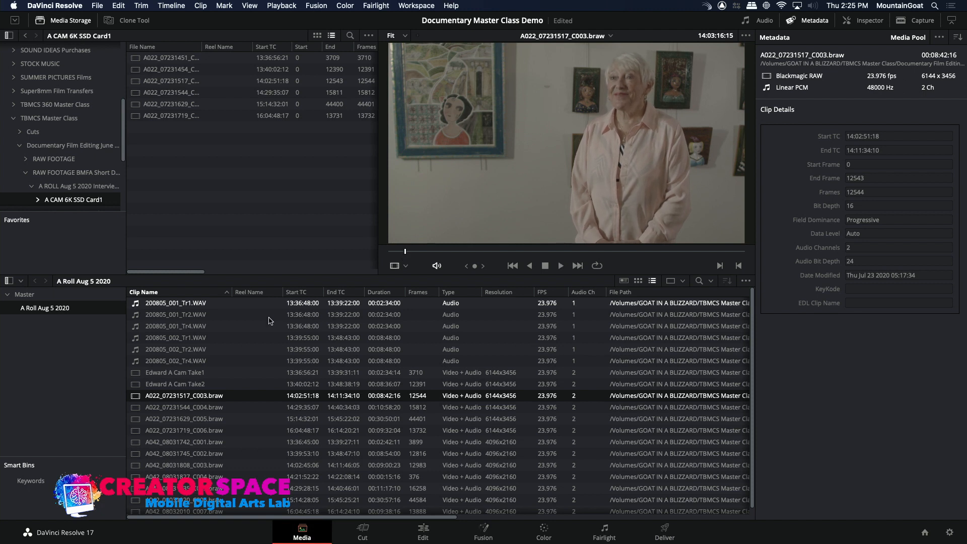
click(193, 396)
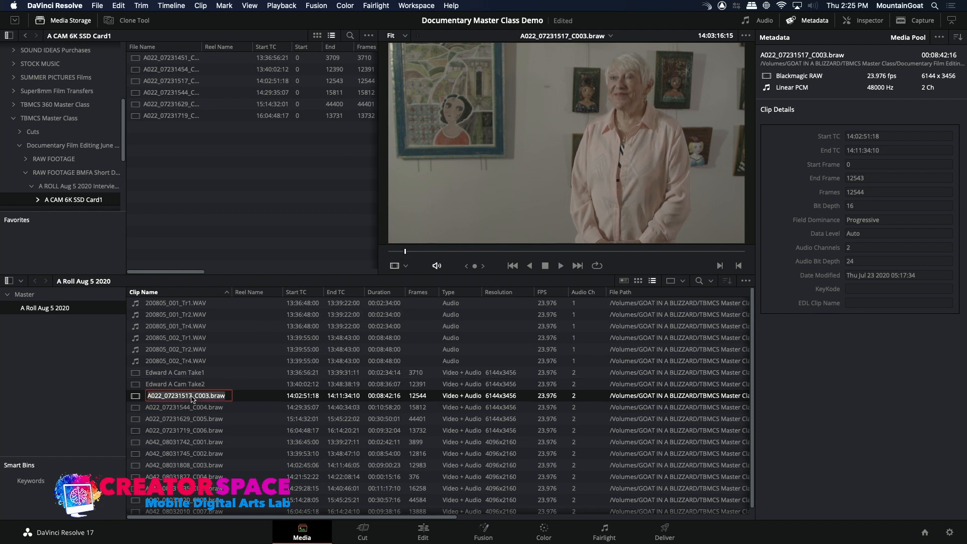
text(Judy A Cam)
key(Return)
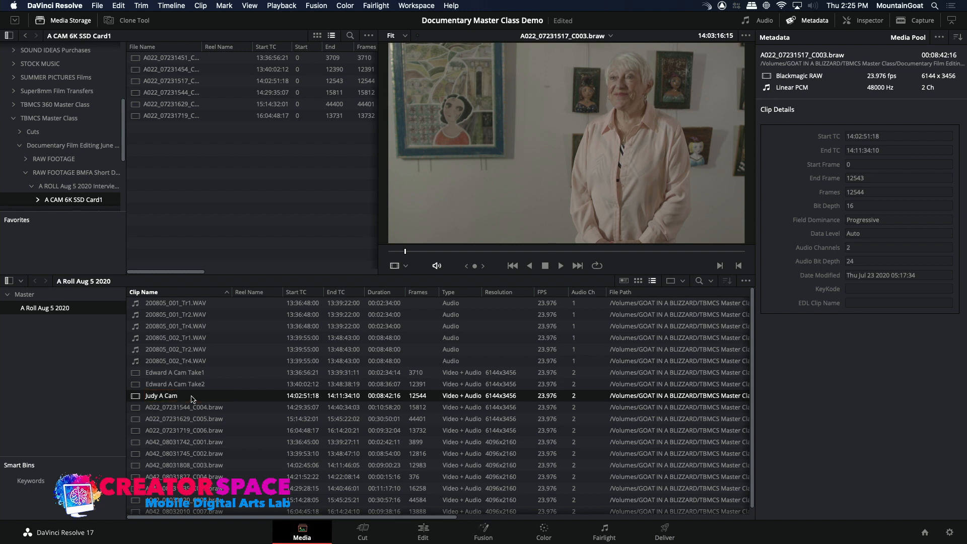
- Rename A022_07231544_C004.braw and A022_07231629_C005.braw with each interviewee's first name followed by A Cam
click(143, 408)
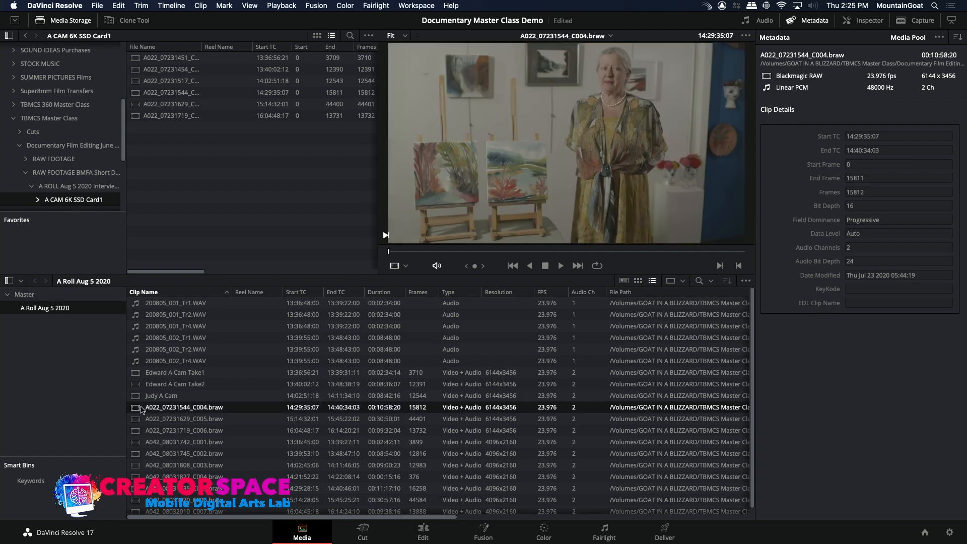
click(151, 412)
text(Hillar)
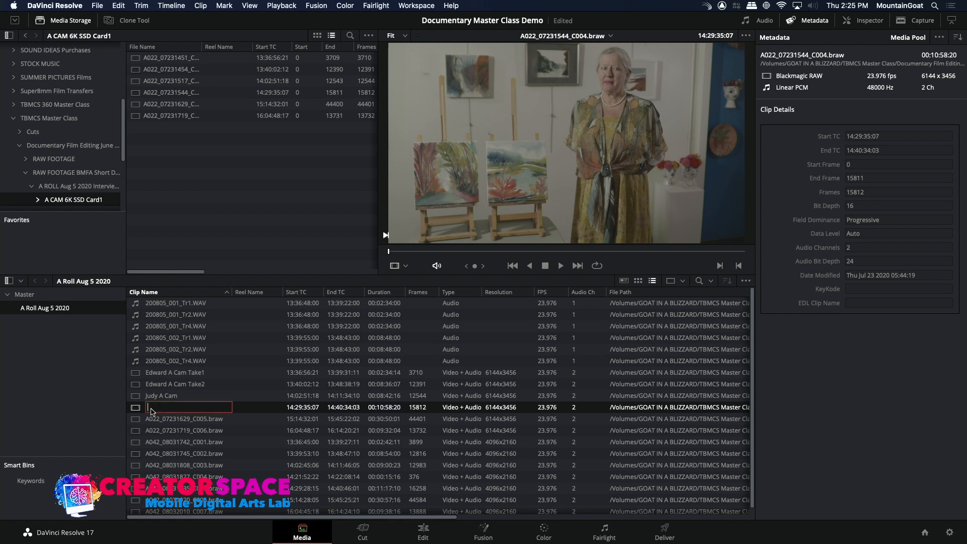
text(y A Cam)
click(146, 418)
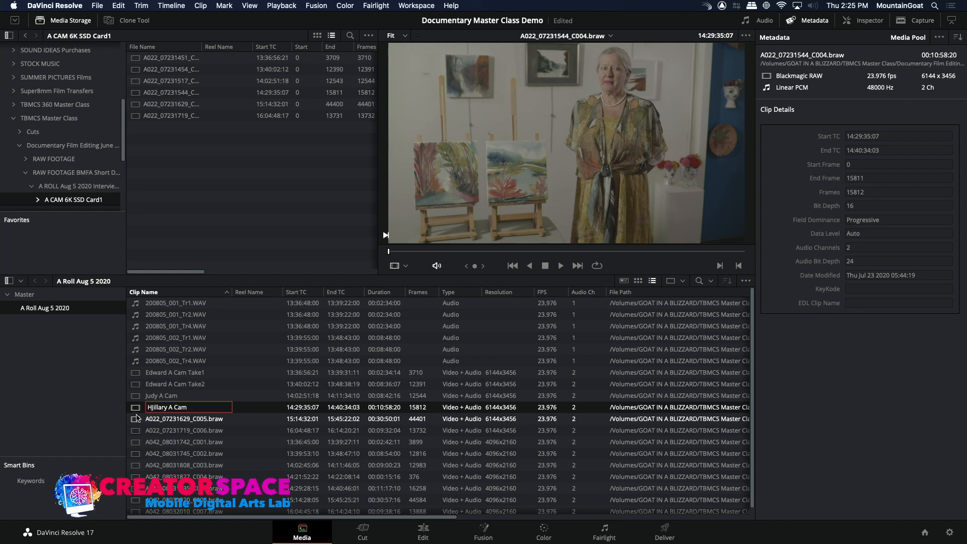
click(153, 422)
text(Barb A Cam)
- Rename A022_07231719_C006.braw with the interviewee's first name followed by A Cam
click(151, 430)
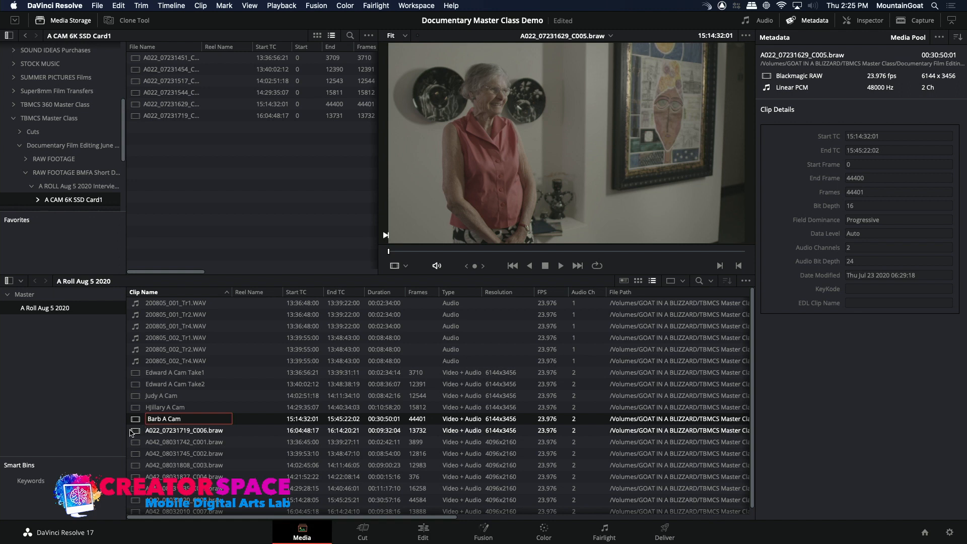
click(183, 431)
text(Susan A Cam)
key(Return)
- Rename A042_08031742_C001.braw with the interviewee's first name followed by B Cam Take1
click(170, 444)
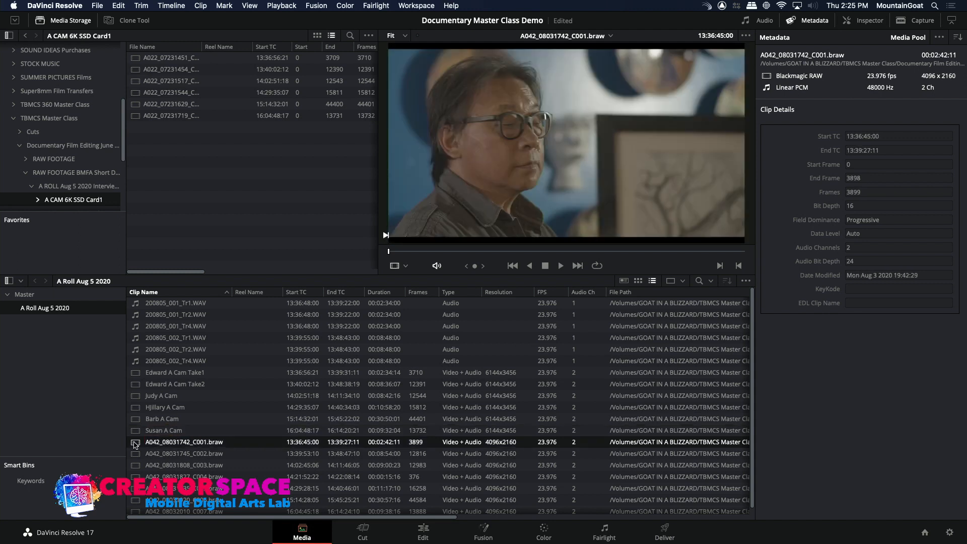
click(164, 444)
key(BackSpace)
text(Edward B Ca)
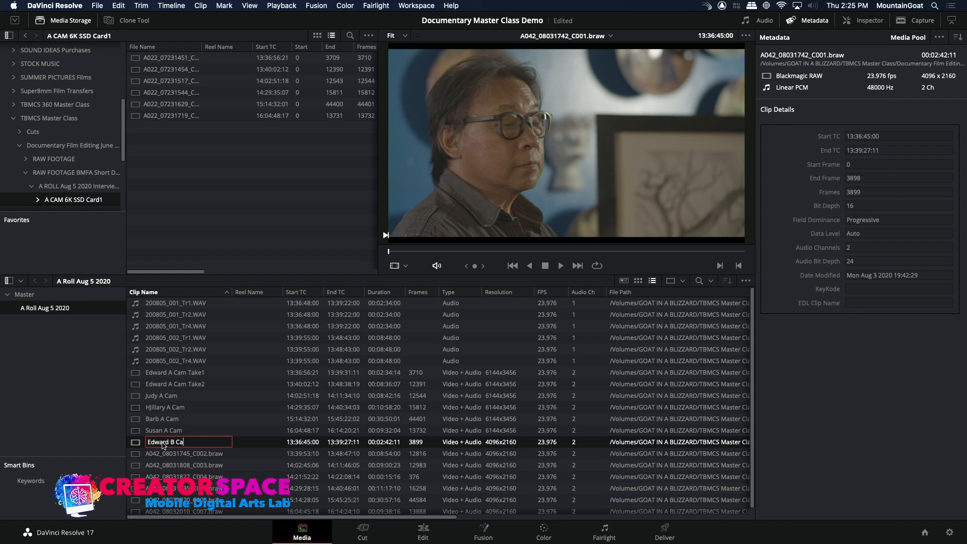
text(m Take1)
key(Return)
- Rename A042_08031745_C002.braw with the interviewee's first name followed by B Cam Take2
click(158, 454)
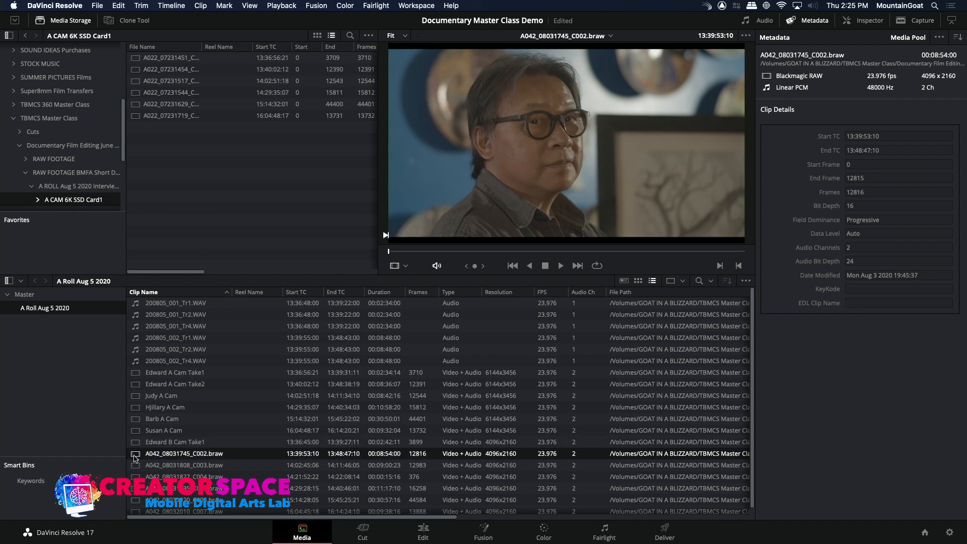
click(160, 455)
text(Edward B Cam Take2)
key(Return)
- Rename A042_08031808_C003.braw with the interviewee's first name followed by B Cam
click(134, 465)
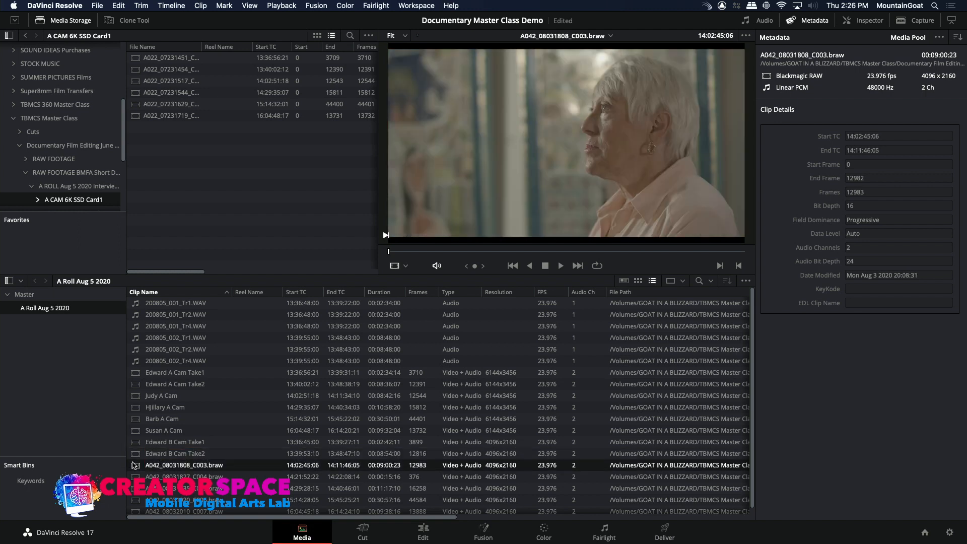
click(153, 467)
key(BackSpace)
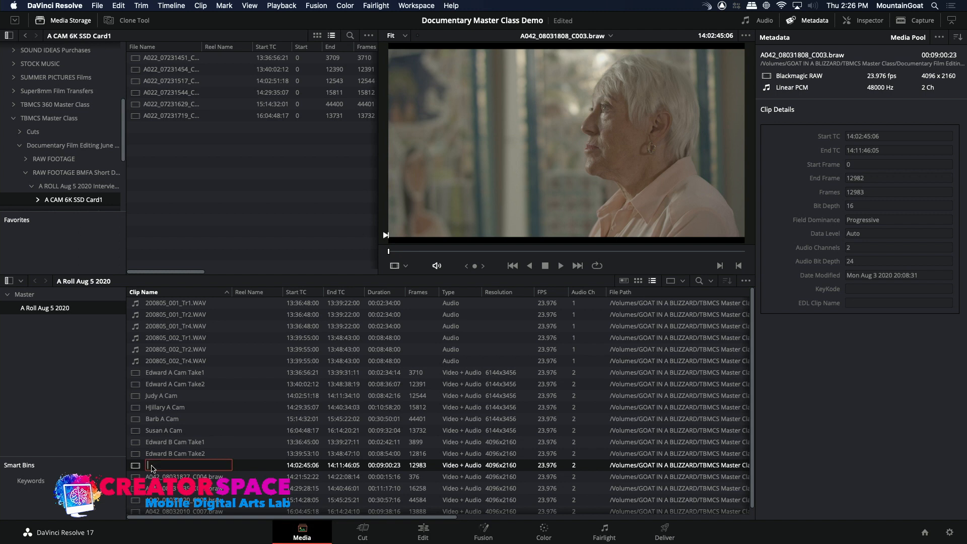
text(Judy B Cam)
key(Return)
- Rename A042_08031827_C004.braw with the interviewee's first name followed by B Cam
click(132, 477)
click(152, 477)
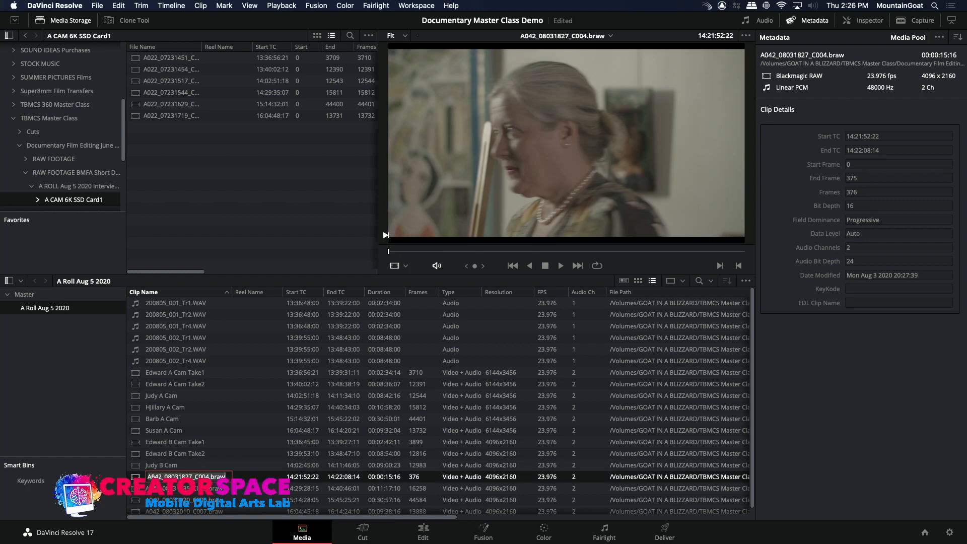
key(BackSpace)
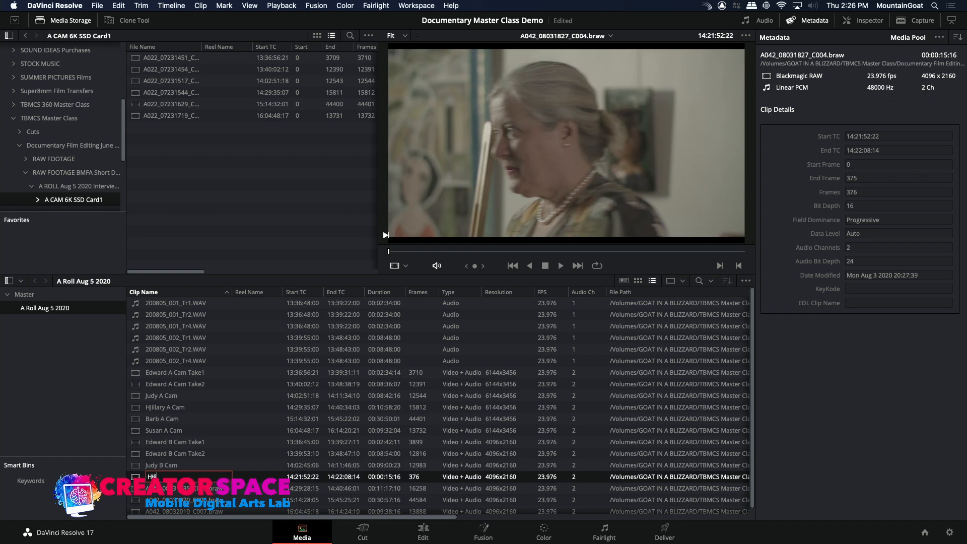
text(Hillary B Cam)
key(Return)
- Compare A042_08031835_C005.braw with the short B Cam clip above it and append NG to the short clip's name
key(Down)
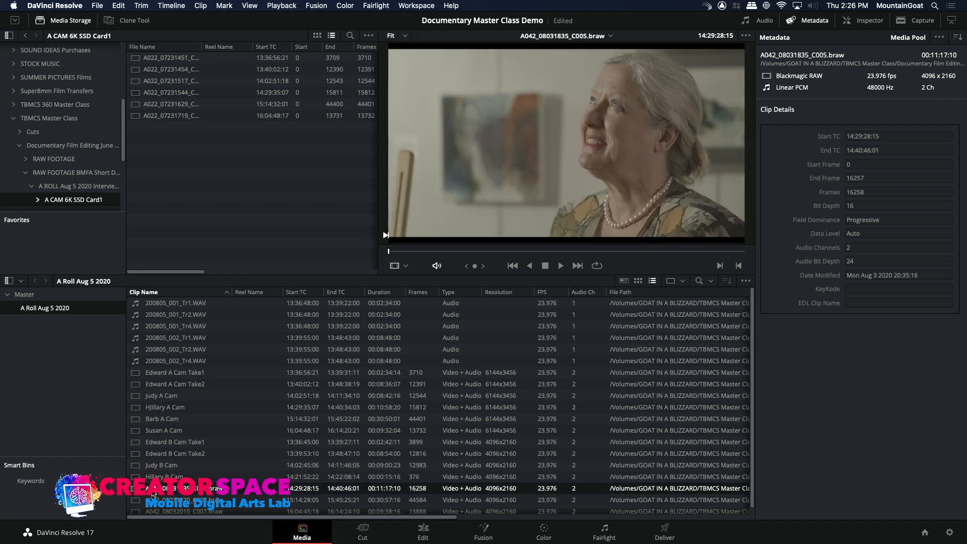
click(161, 478)
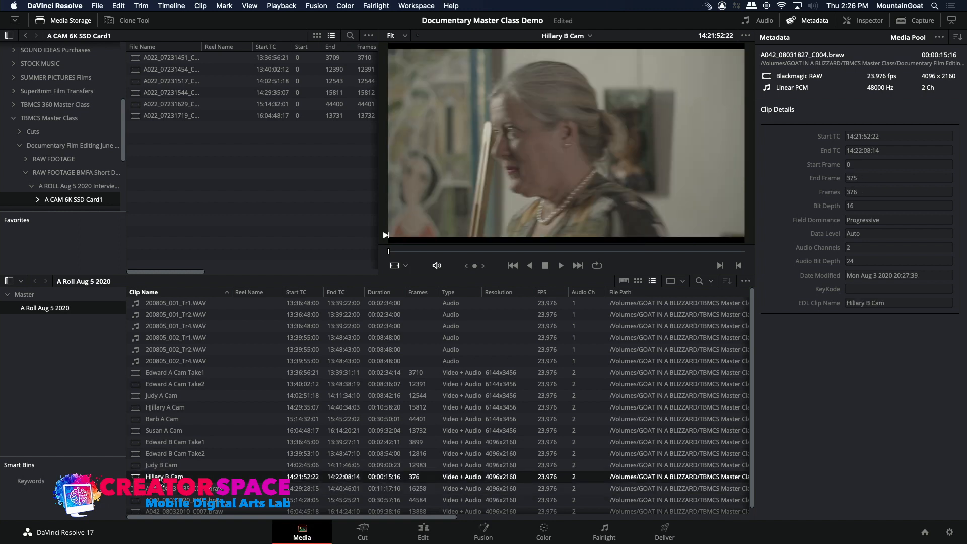
click(161, 478)
click(189, 476)
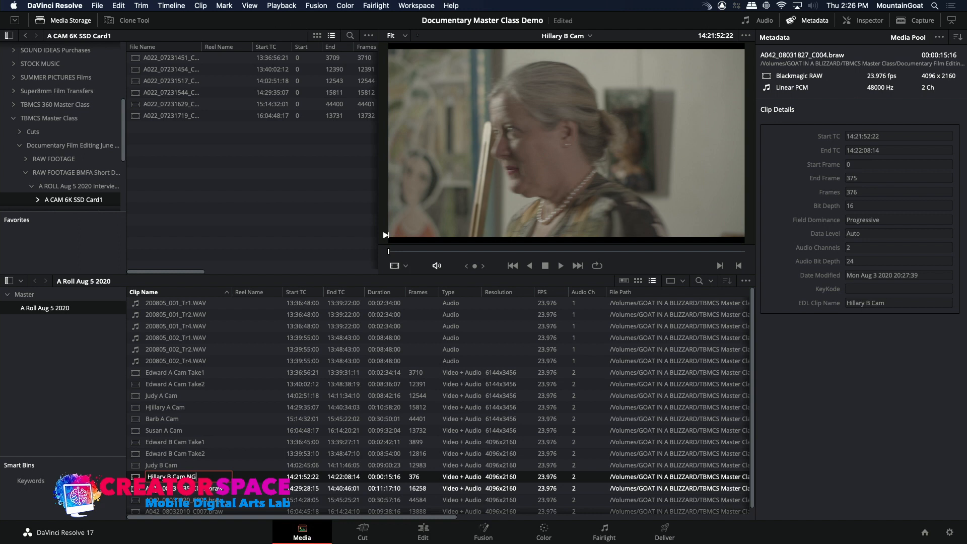
- Rename A042_08031835_C005.braw and A042_08031920_C006.braw with each interviewee's first name followed by B Cam
click(174, 489)
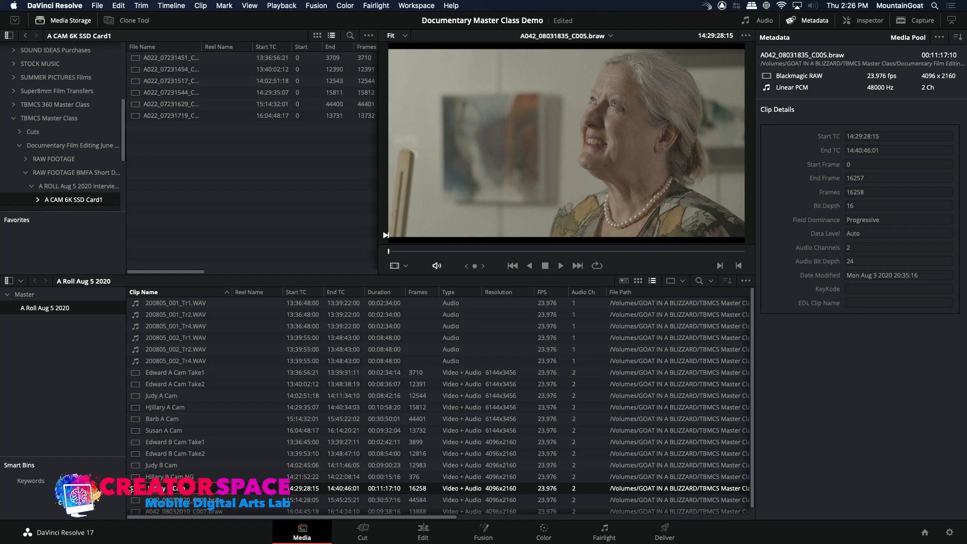
click(138, 500)
click(148, 500)
key(BackSpace)
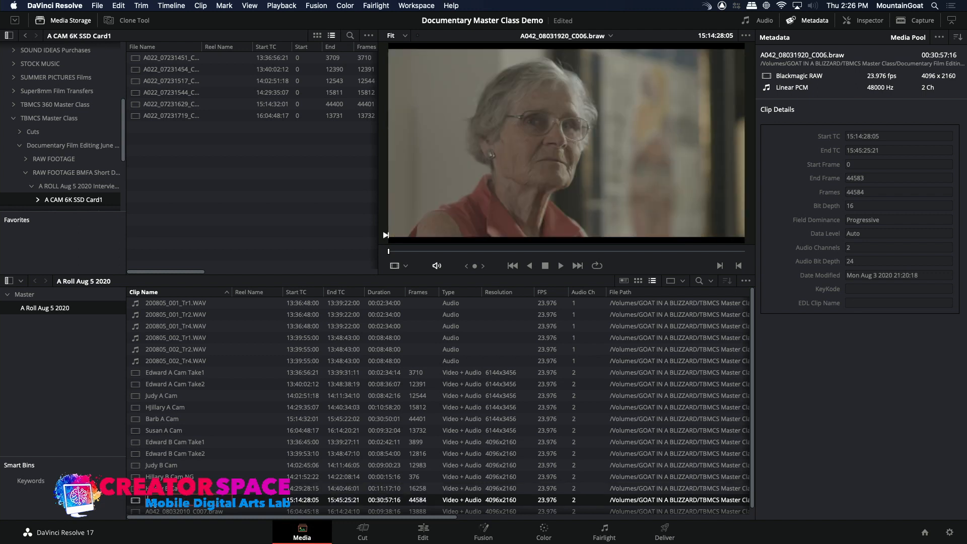
text(Barb B Cam)
- Rename A042_08032010_C007.braw with the interviewee's first name followed by B Cam
click(135, 511)
click(150, 512)
key(BackSpace)
text(Susan B Cam)
key(Return)
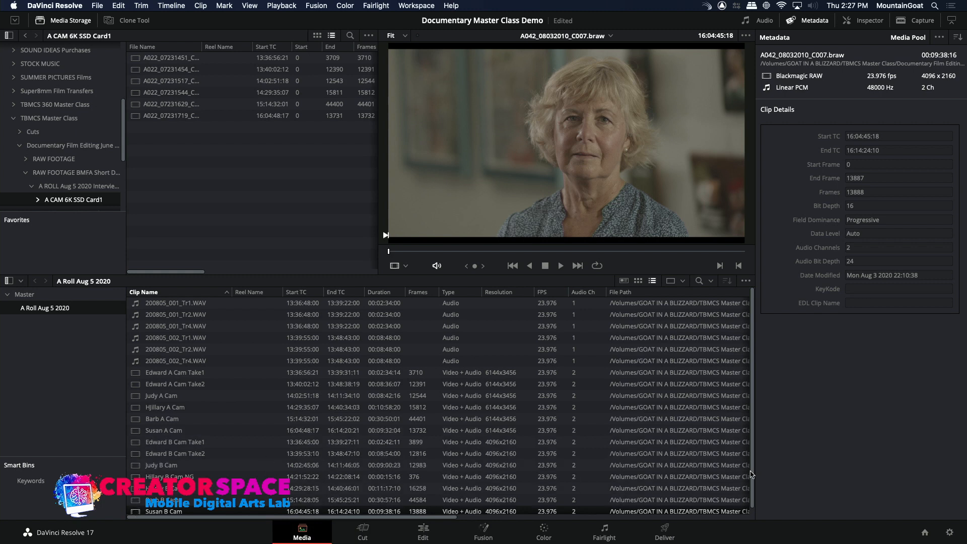
- View the last A Cam clip, source file A022_07231719_C006.braw, at timecode 16:04:52:00
scroll(752, 474, down, 1)
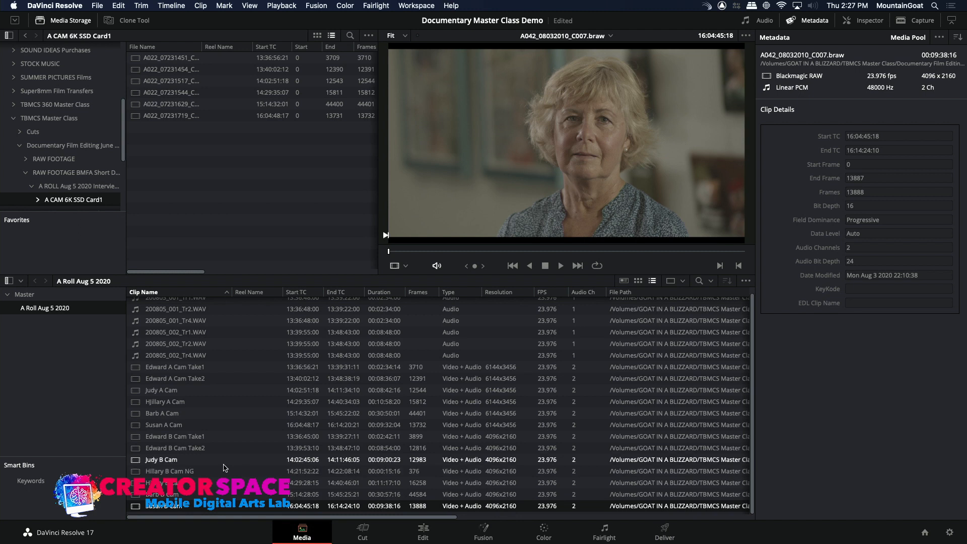
click(136, 427)
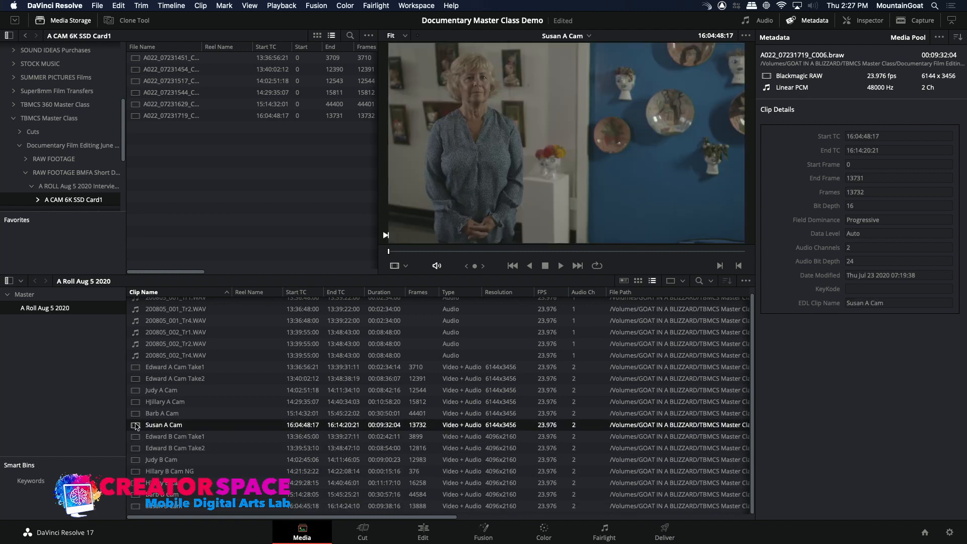
click(708, 37)
text(16:04:52:00)
key(Return)
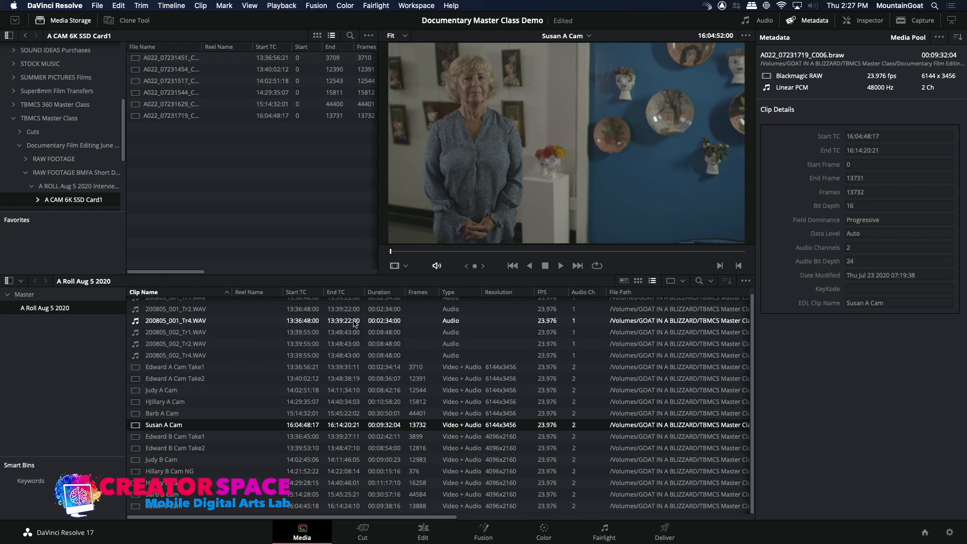
- View the waveforms of 200805_002_Tr1.WAV, 200805_001_Tr4.WAV and 200805_002_Tr4.WAV in the viewer
click(139, 333)
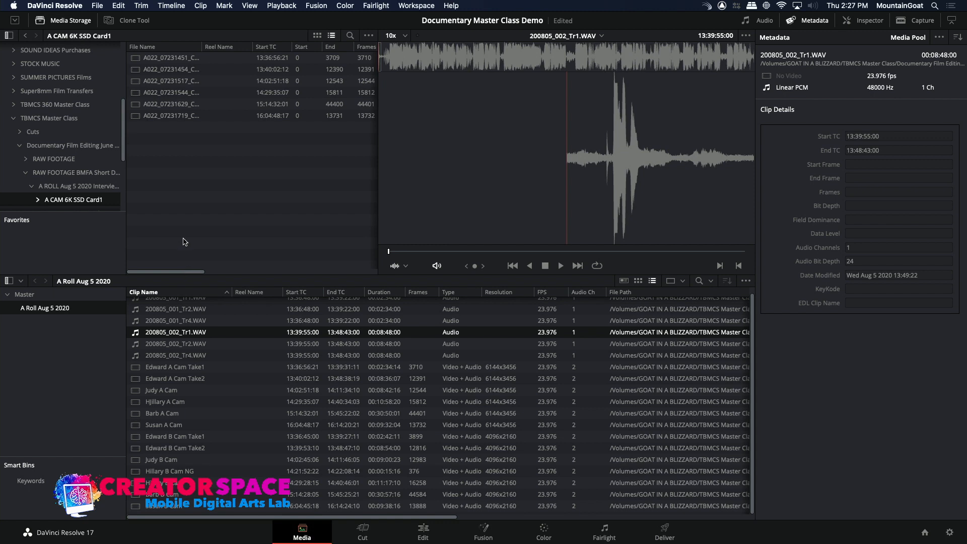
right_click(255, 321)
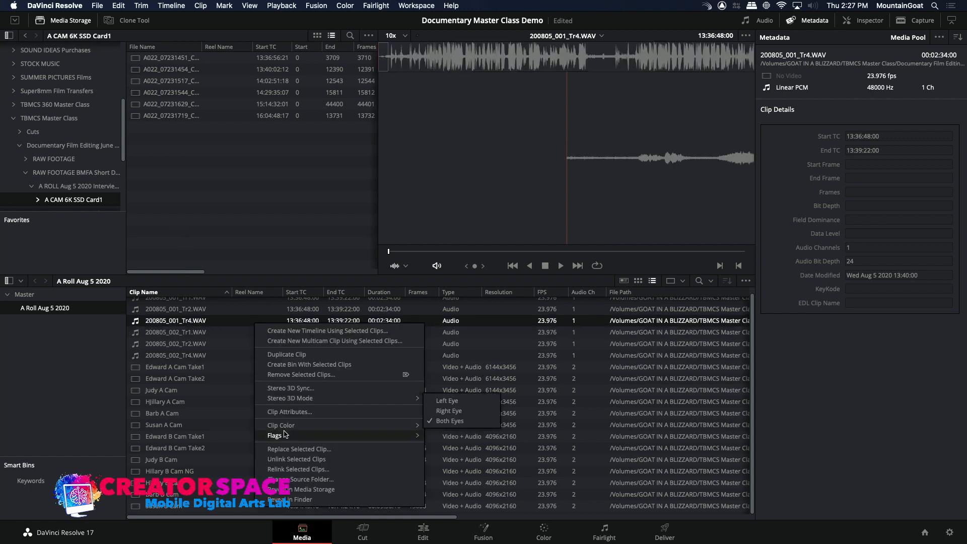
click(291, 480)
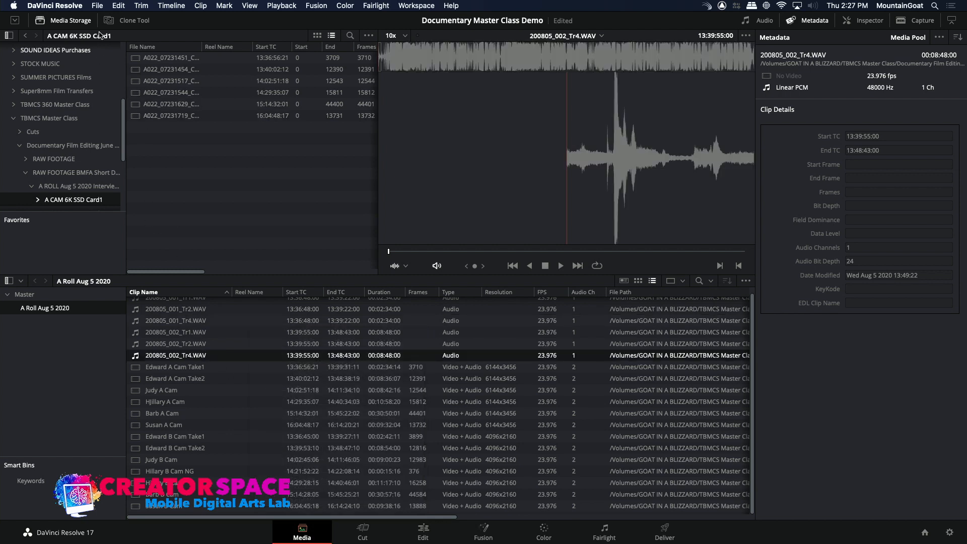
- Import 200805_003_Tr1.WAV, 200805_003_Tr2.WAV and 200805_003_Tr4.WAV from the 200805_003.TAKE folder into the A Roll Aug 5 2020 bin
click(97, 6)
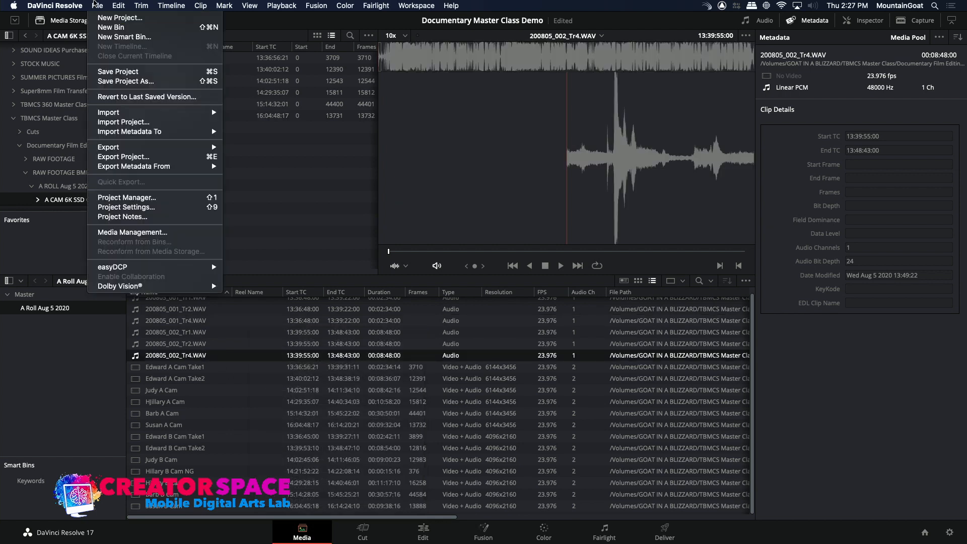
mouse_move(131, 112)
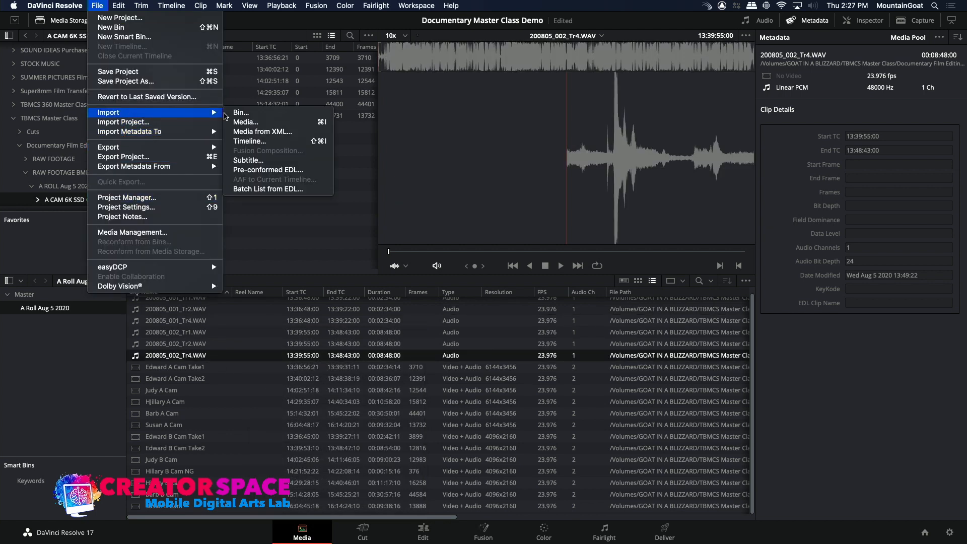
click(257, 122)
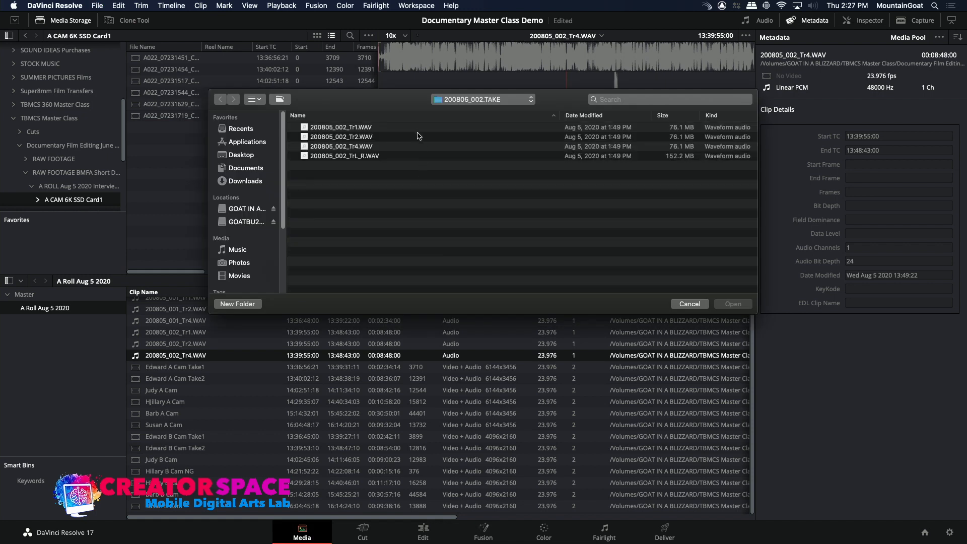
click(462, 100)
click(460, 110)
double_click(315, 147)
click(311, 129)
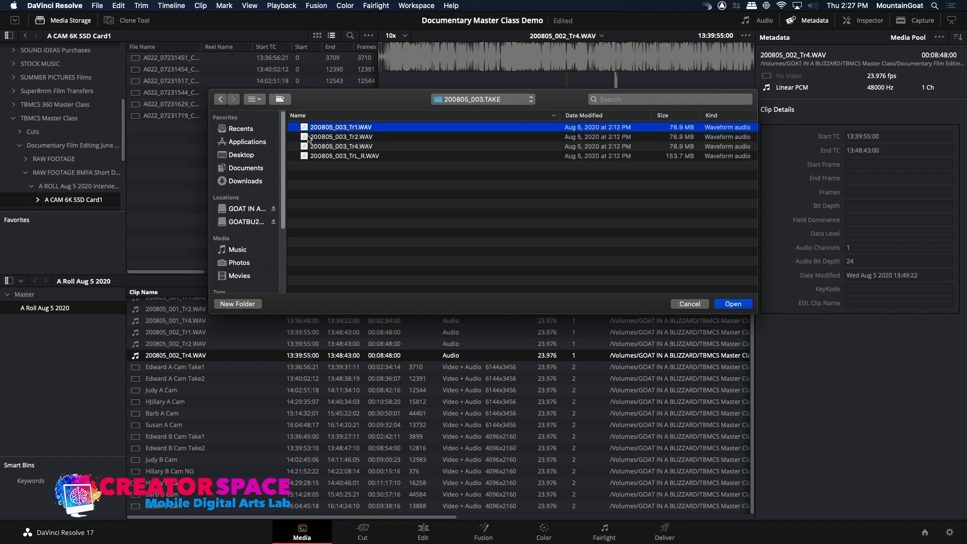
shift+click(308, 137)
shift+click(308, 147)
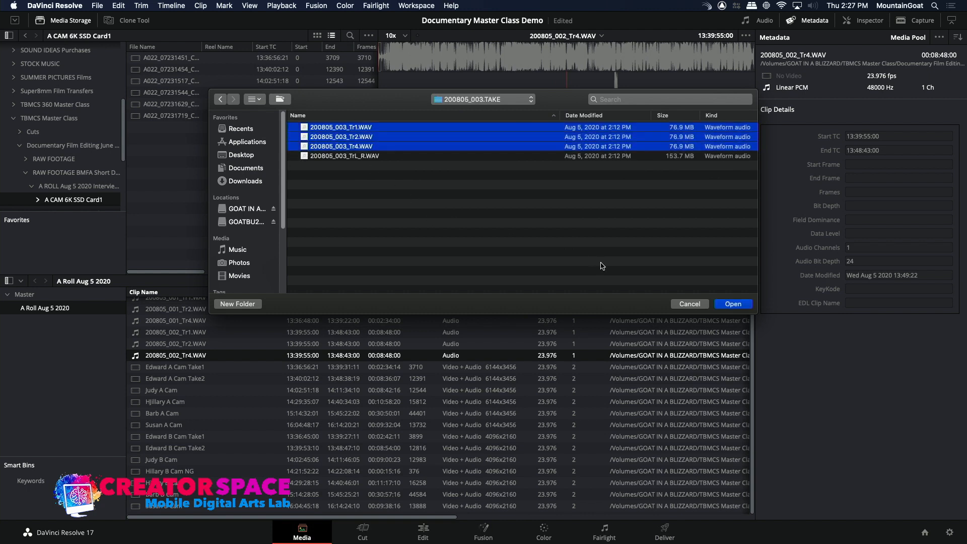
click(733, 303)
- Play the opening of 200805_003_Tr1.WAV in the viewer to check its sound
click(130, 408)
click(134, 372)
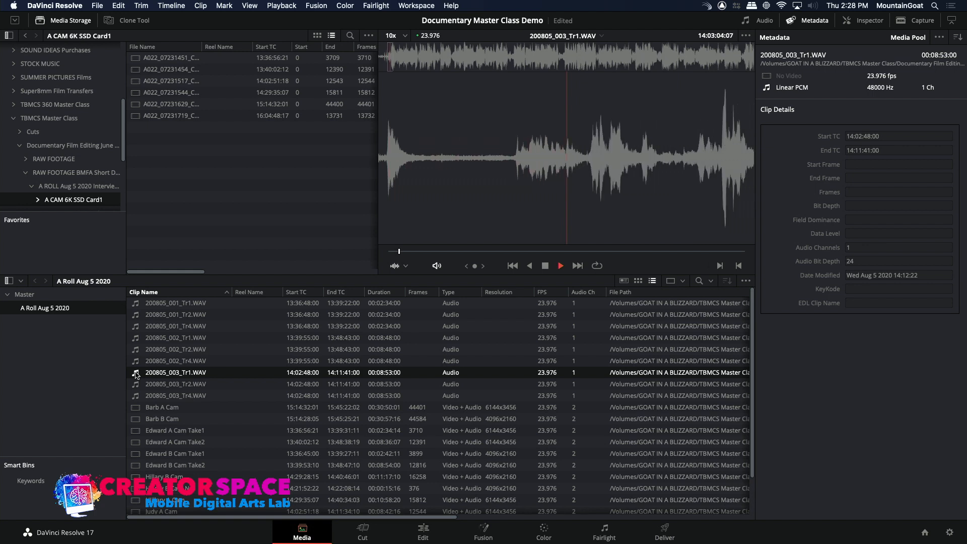
shift+click(145, 382)
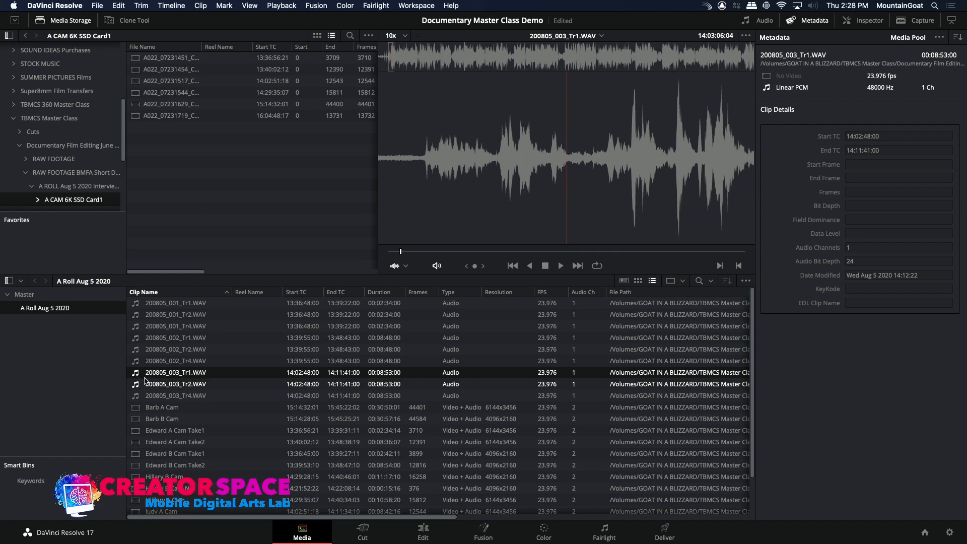
key(space)
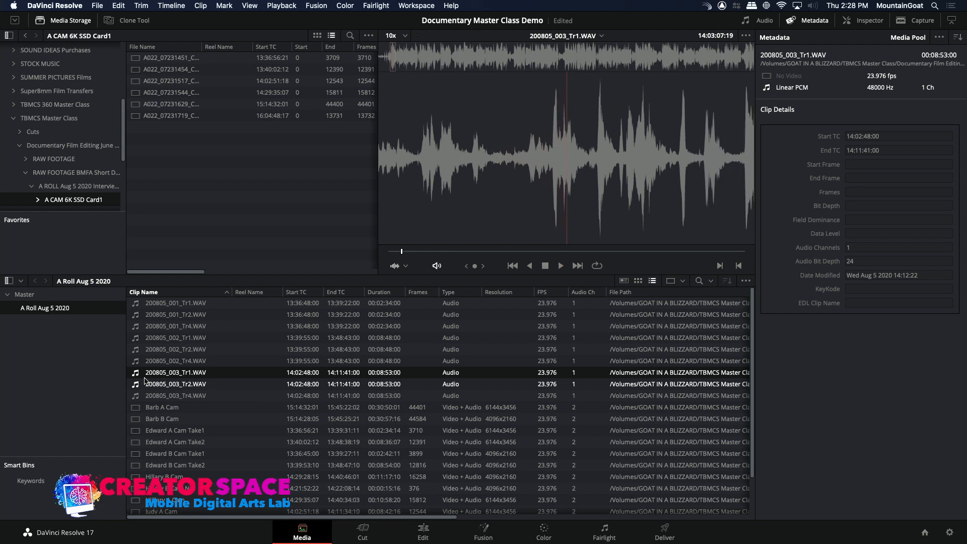
click(145, 375)
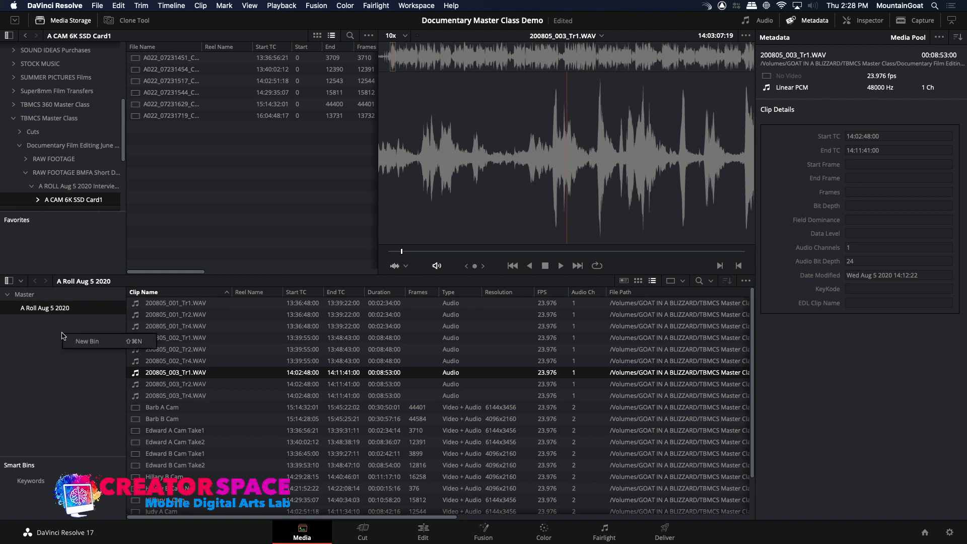
- Create a bin named A Roll Master Class 2019 in the Master bin
click(34, 292)
right_click(30, 344)
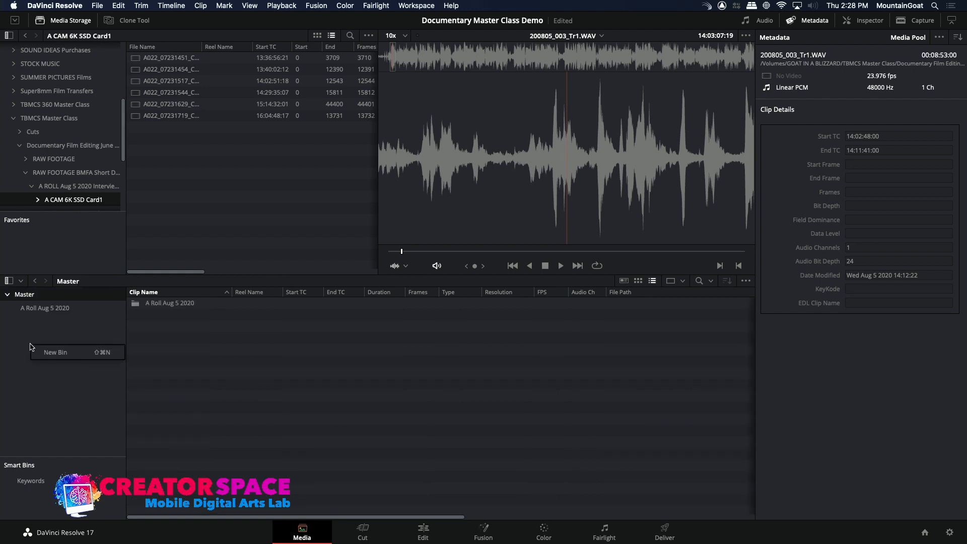
click(38, 351)
key(BackSpace)
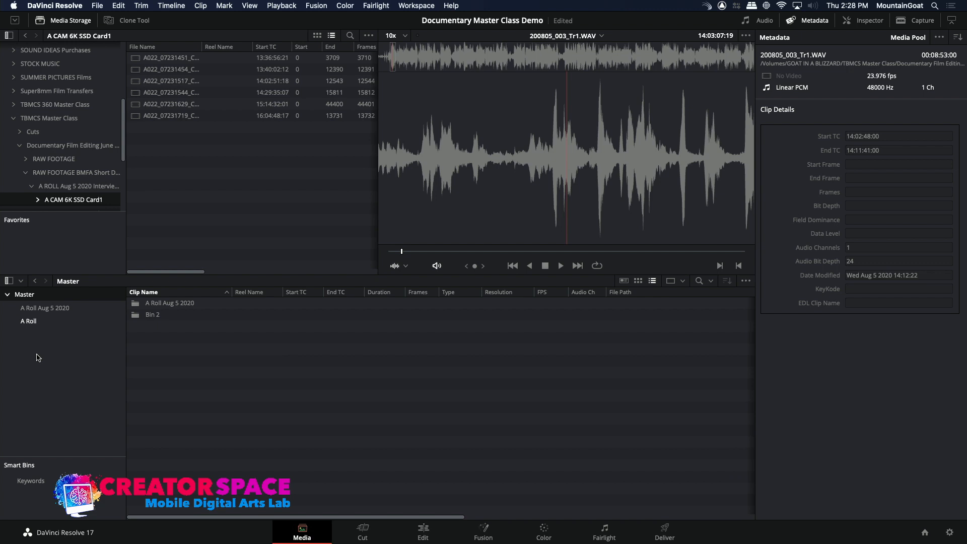
text(A Roll Master Class 2019)
key(Return)
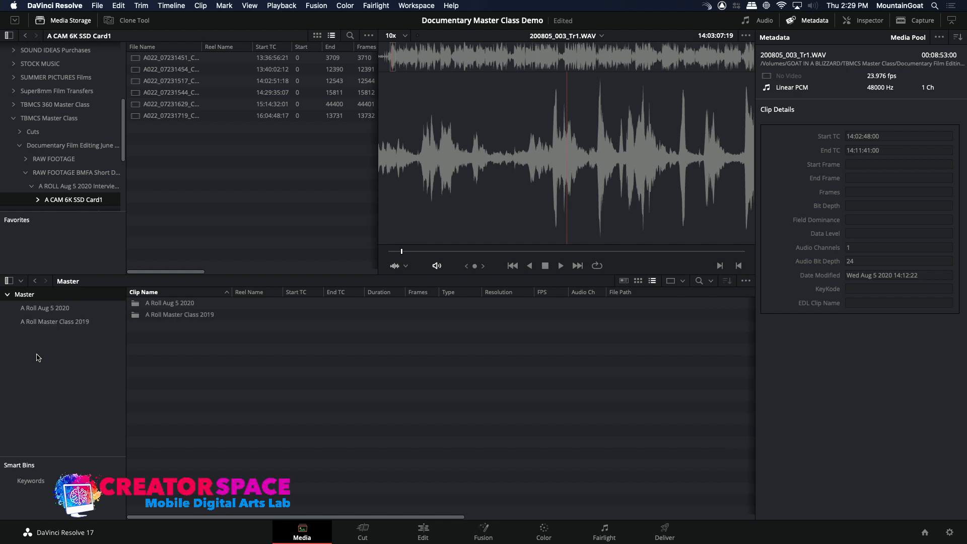
- Import all the A008 .mov clips from the RAW FOOTAGE folder's A CAM CARD1 into the A Roll Master Class 2019 bin
click(73, 323)
right_click(157, 321)
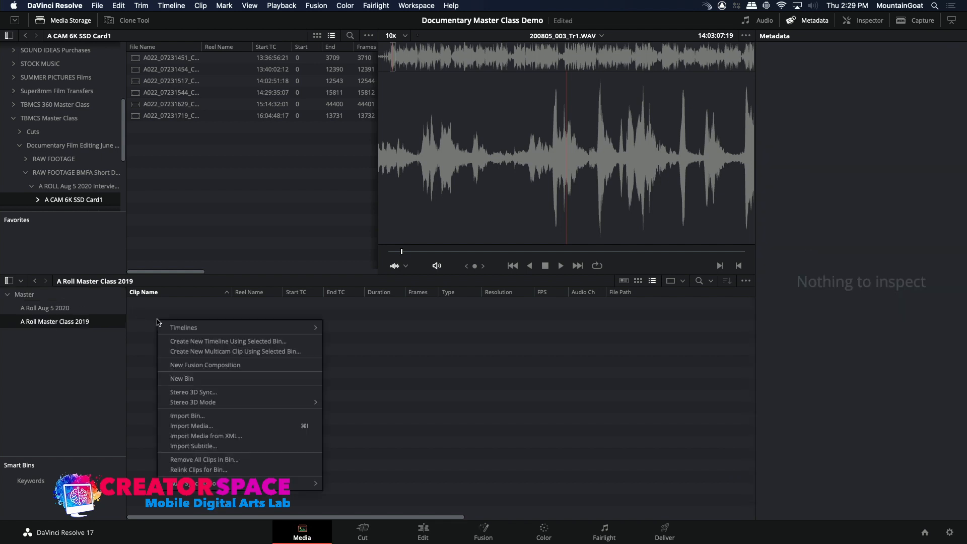
click(194, 427)
click(452, 103)
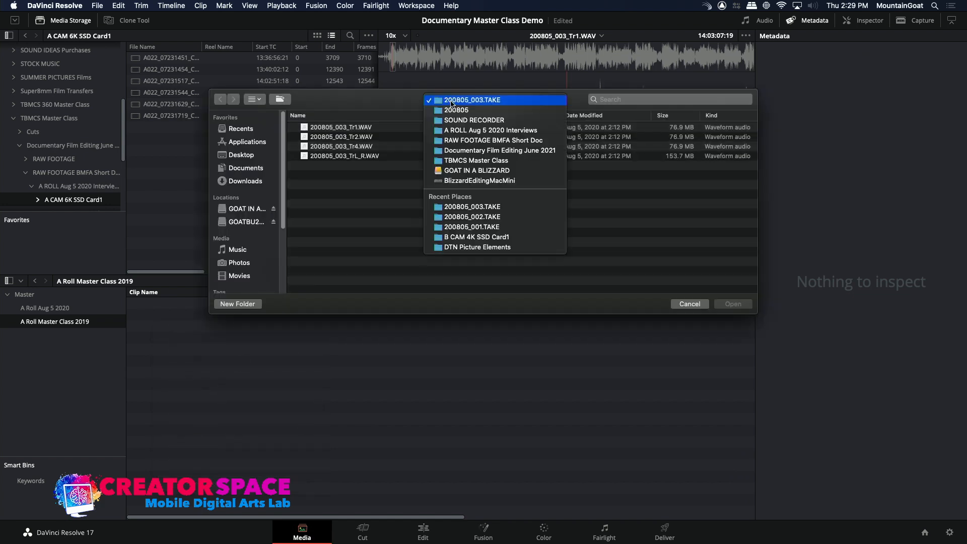
click(447, 160)
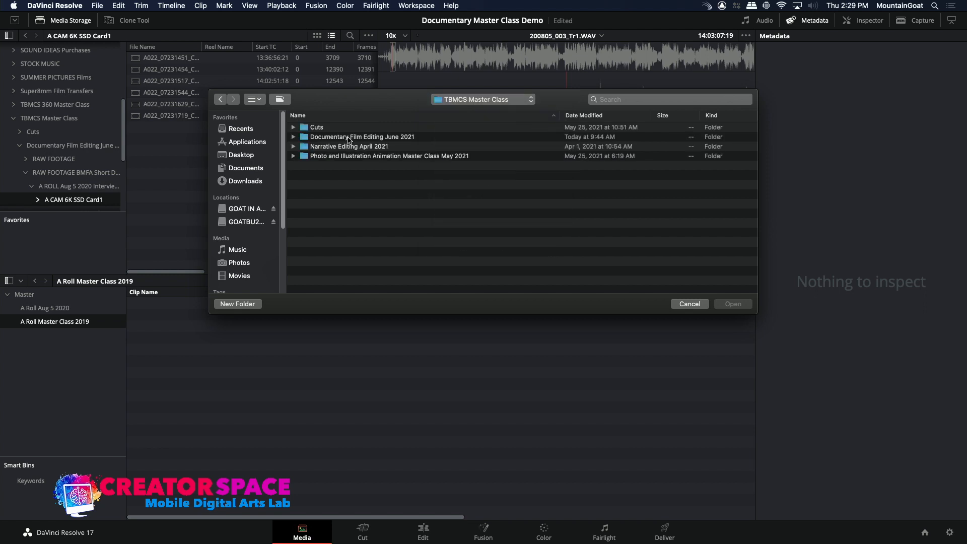
double_click(349, 138)
double_click(337, 128)
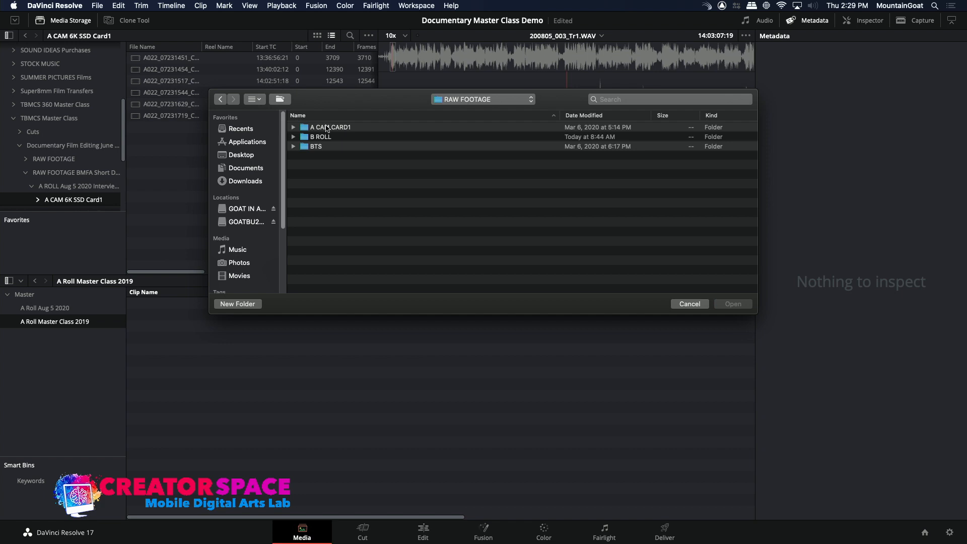
double_click(326, 128)
click(305, 129)
shift+click(306, 252)
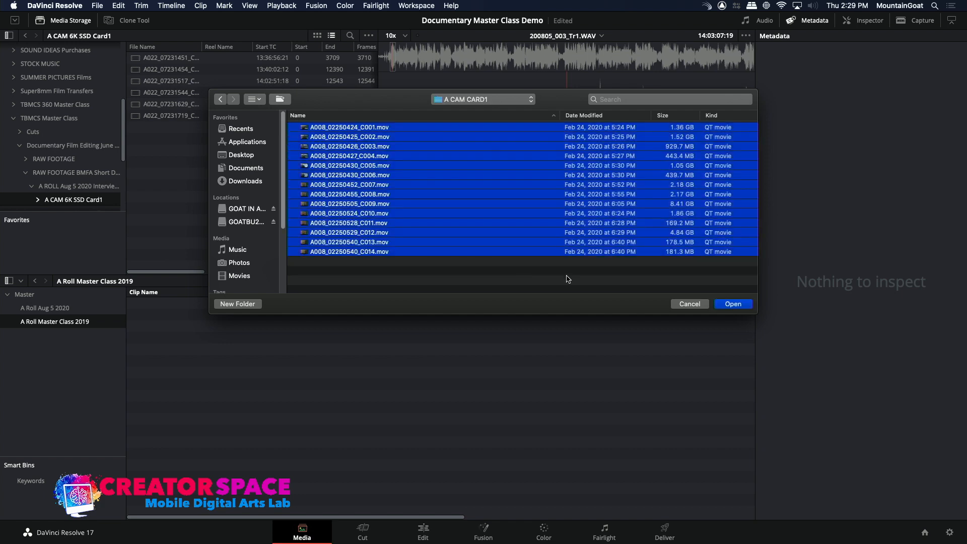
click(736, 304)
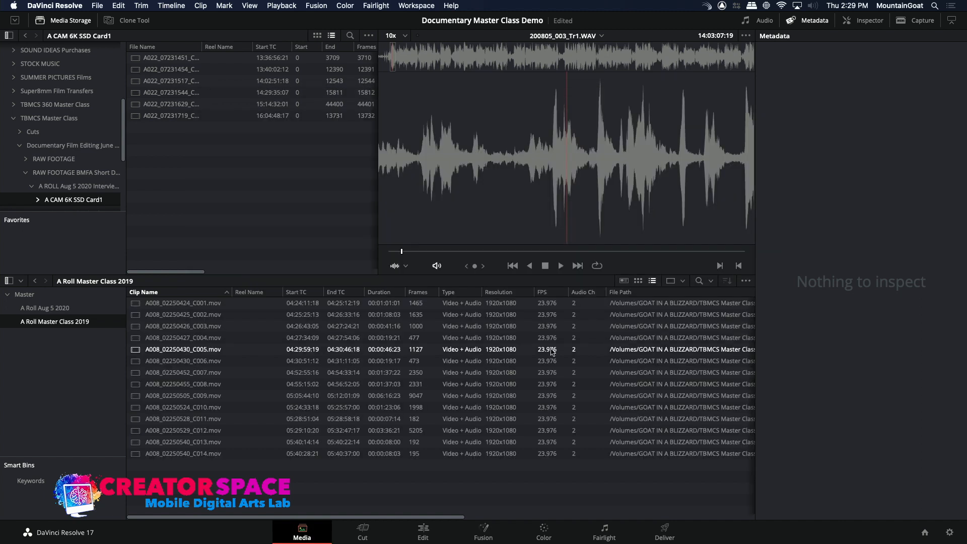
- View clips A008_02250430_C005.mov, A008_02250455_C008.mov and A008_02250505_C009.mov, and play part of C008
click(135, 350)
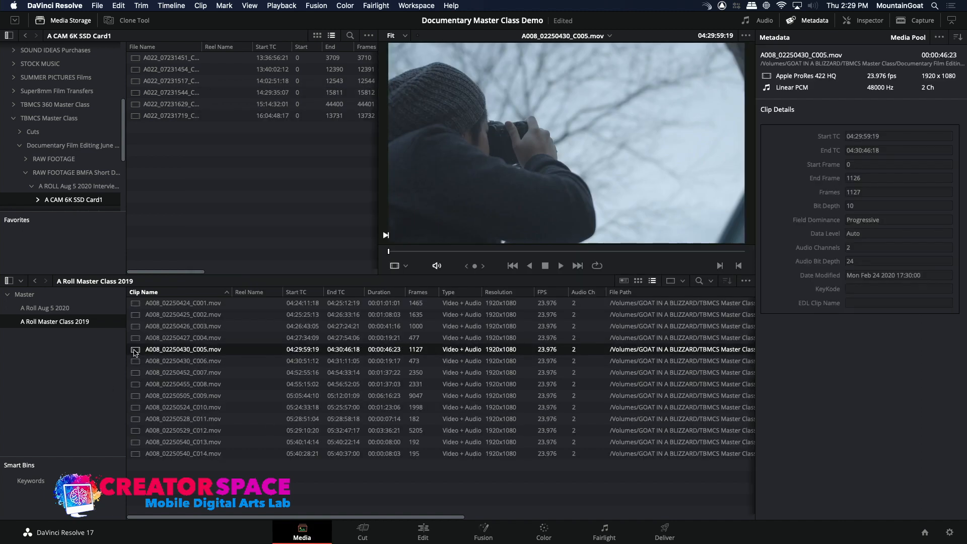
click(136, 381)
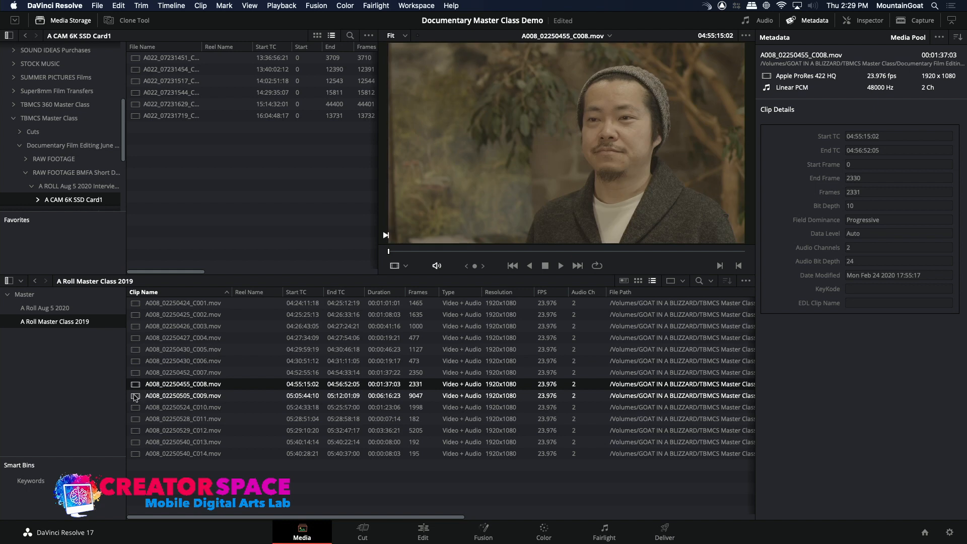
click(135, 396)
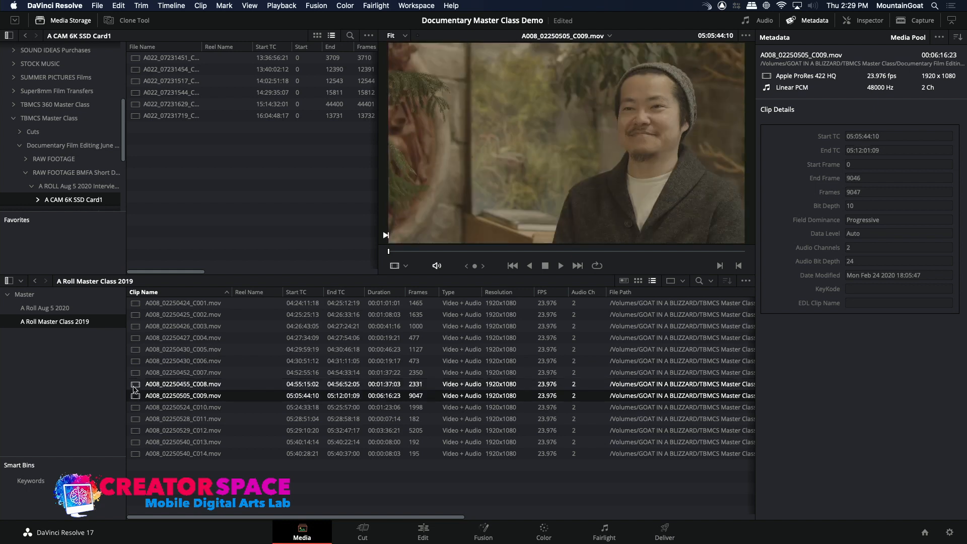
click(135, 385)
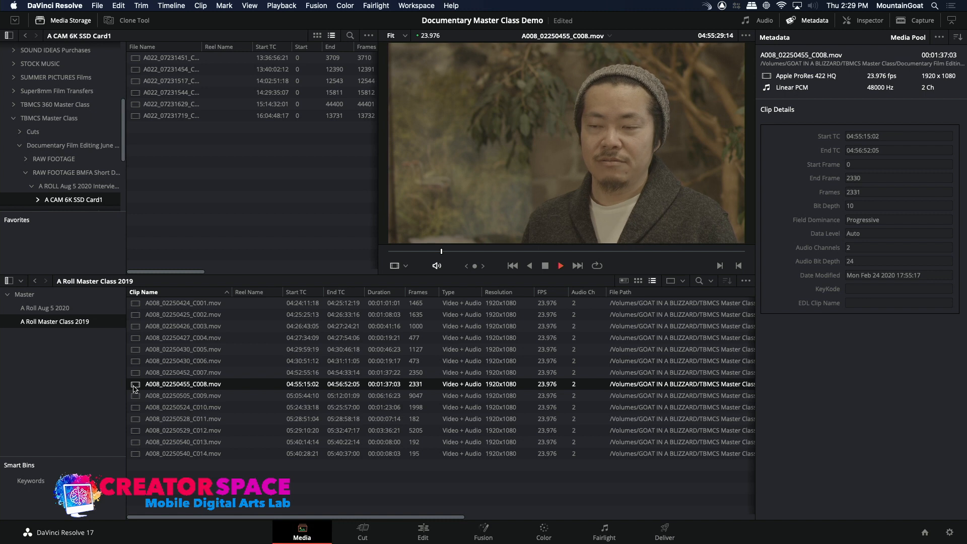
key(space)
shift+click(138, 393)
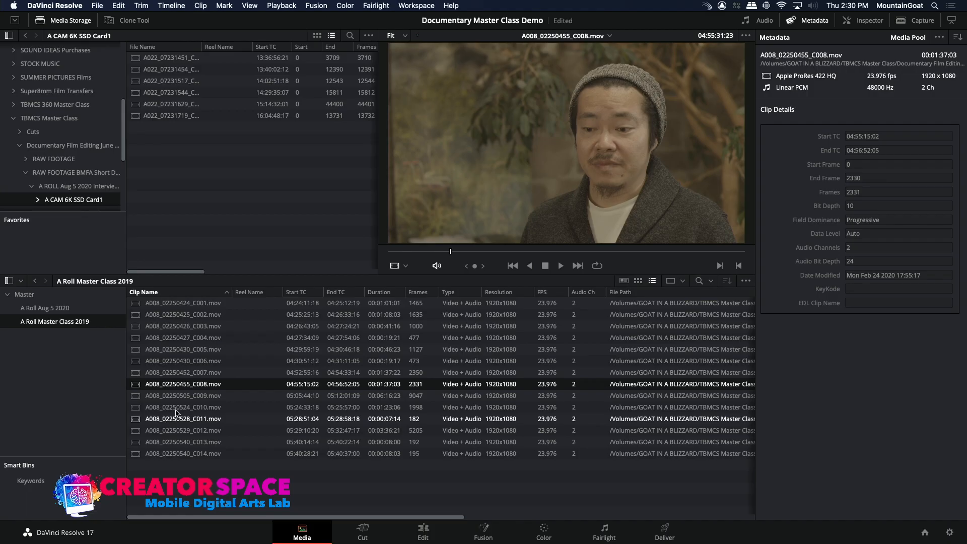
- Rename A008_02250452_C007.mov with the interviewee's first name followed by Interview Take1
click(137, 370)
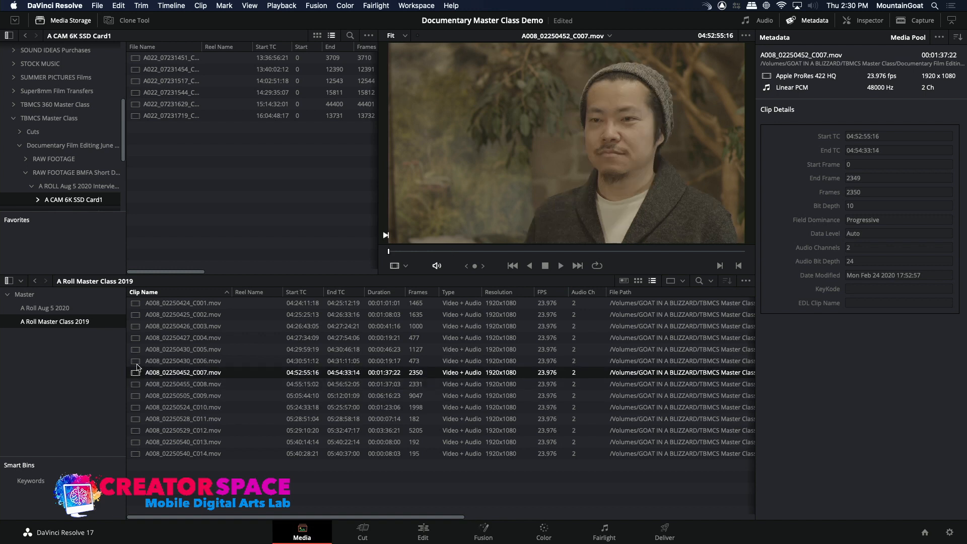
click(136, 364)
click(154, 374)
click(157, 374)
double_click(185, 374)
key(BackSpace)
text(Keita Interview Take1)
- Rename A008_02250455_C008.mov with the interviewee's first name followed by Interview Take2
click(135, 387)
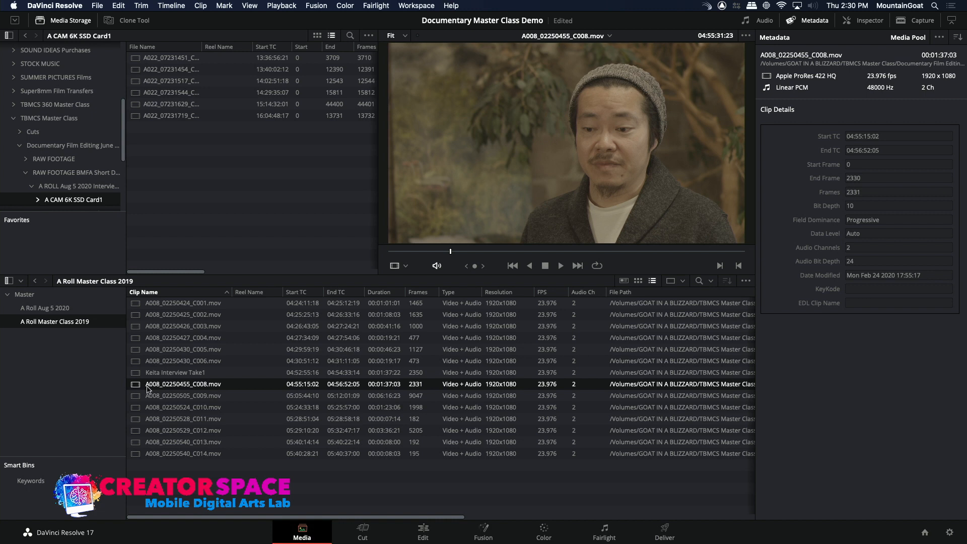
click(150, 386)
key(BackSpace)
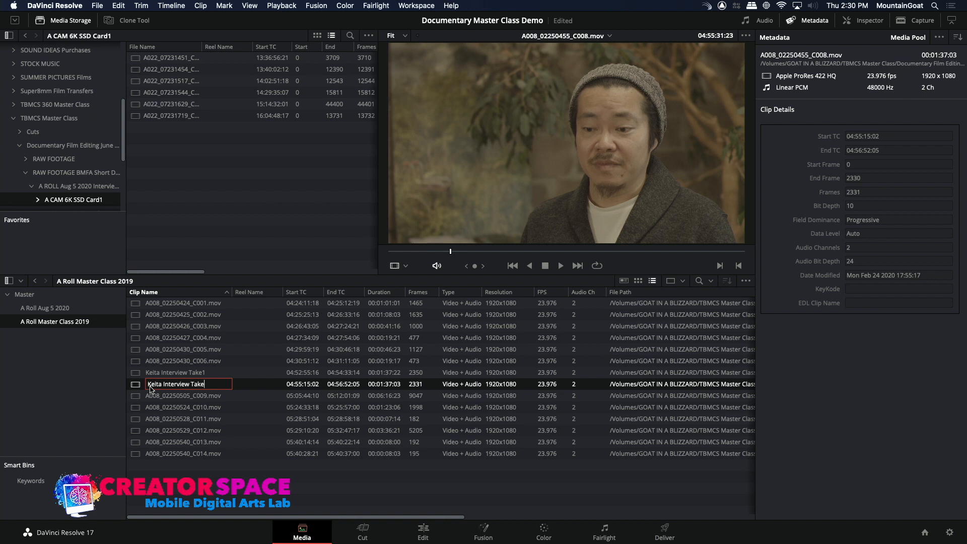
key(Return)
- Rename A008_02250505_C009.mov with the interviewee's first name followed by Interview Take3
click(155, 393)
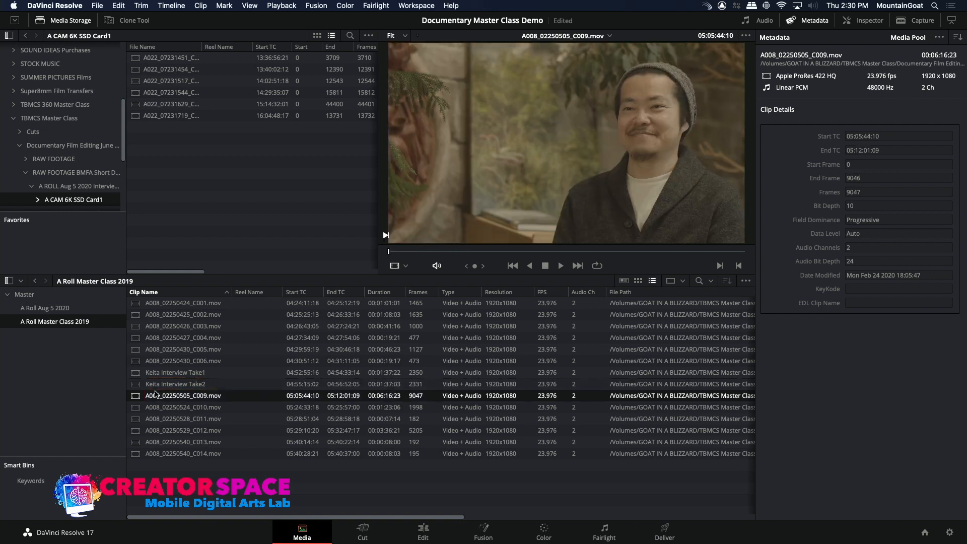
click(148, 397)
key(super+a)
key(BackSpace)
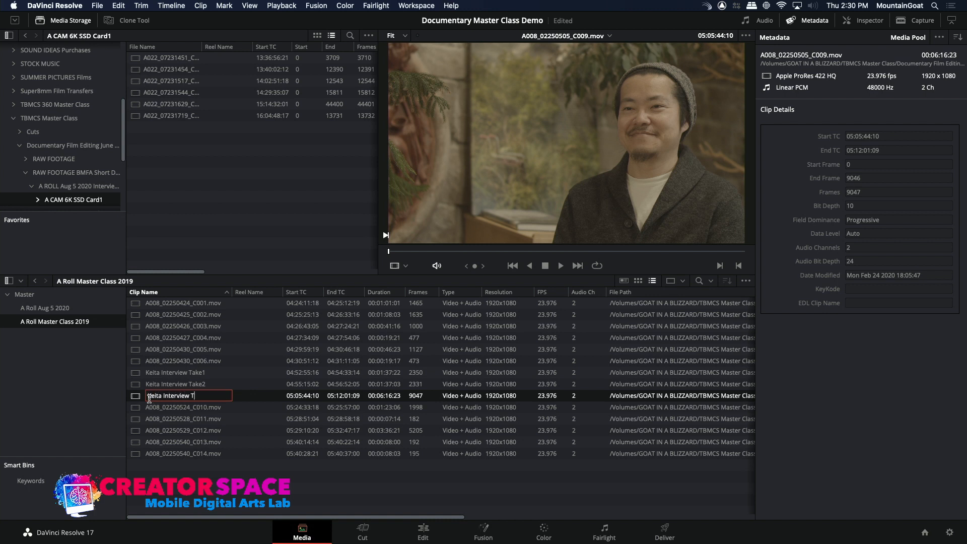
text(Keita Interview Take3)
key(Return)
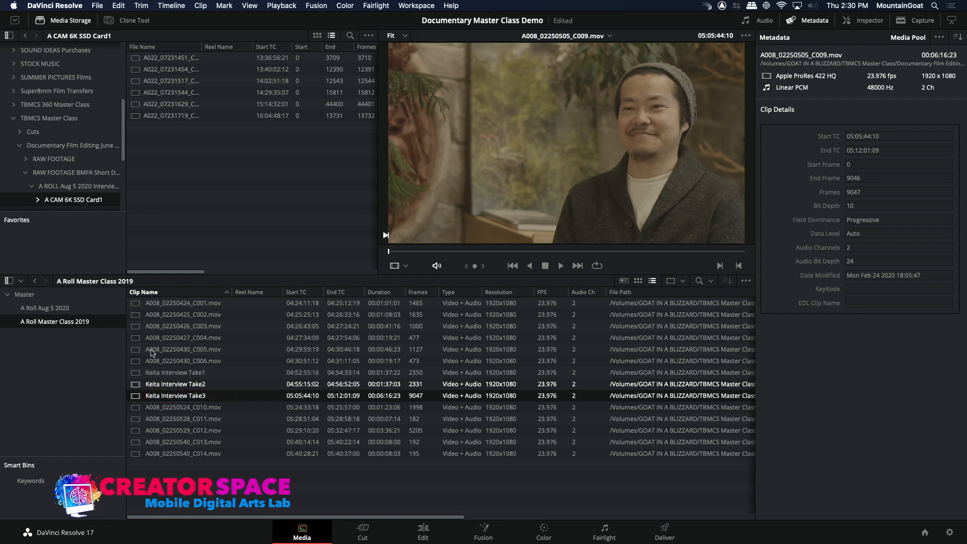
- Rename A008_02250424_C001.mov with the interviewee's first name followed by B Roll with Camera Take1
click(139, 304)
click(165, 307)
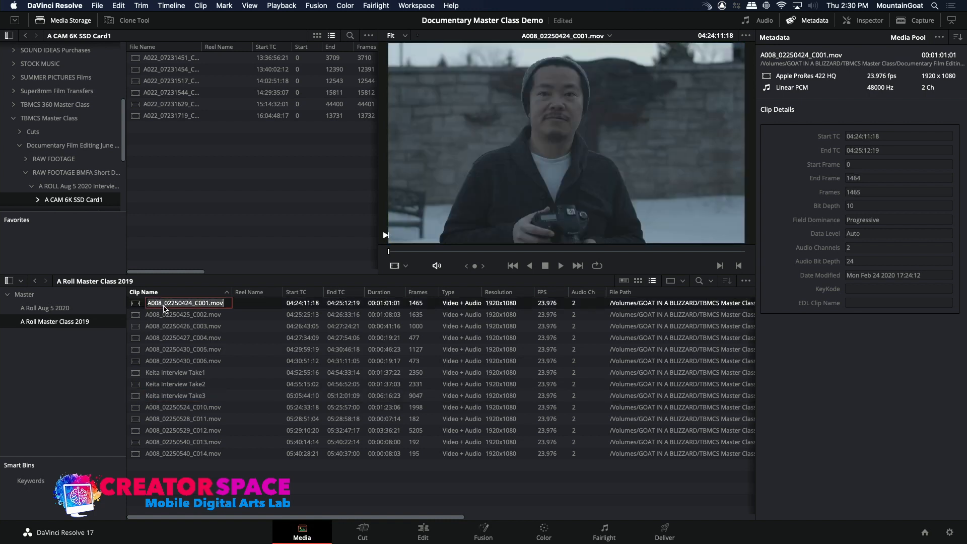
key(super+a)
key(BackSpace)
text(Keita B Roll with Camera Take1)
key(Return)
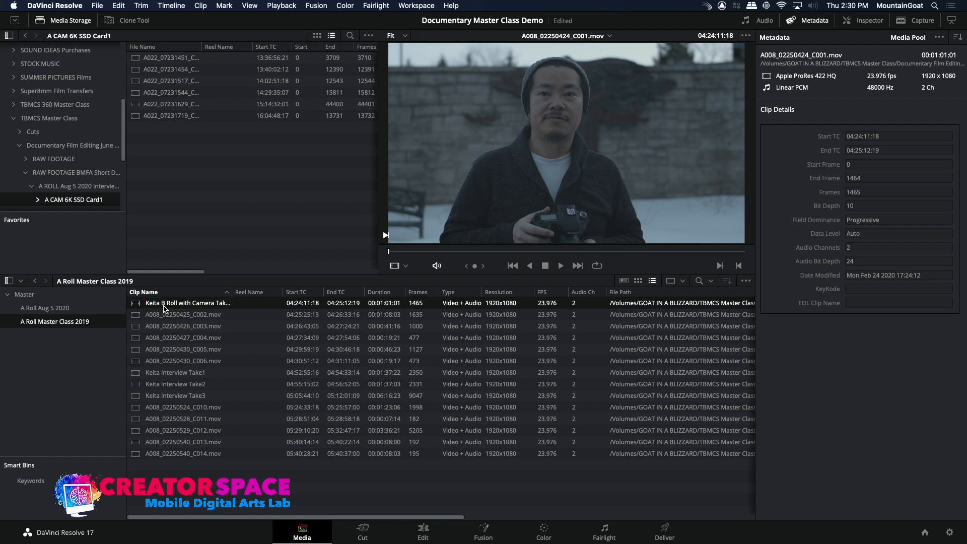
- Create a bin in Master named B Roll, the interviewee's first name and Camera
right_click(89, 352)
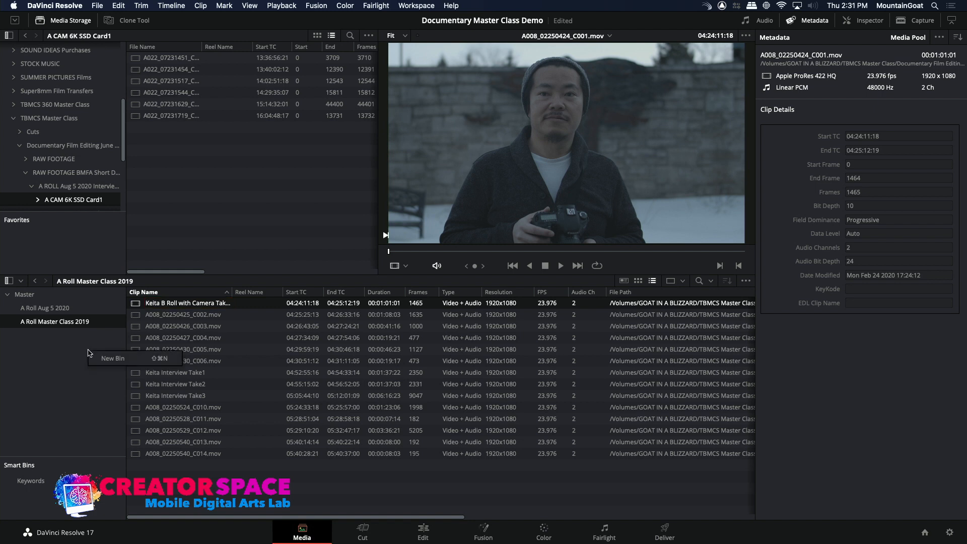
click(38, 297)
right_click(35, 339)
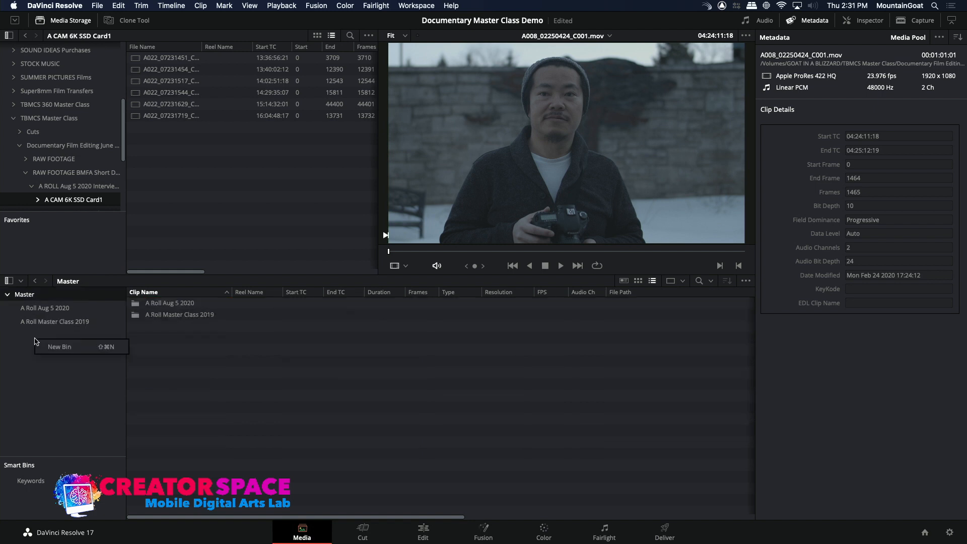
click(46, 349)
right_click(46, 349)
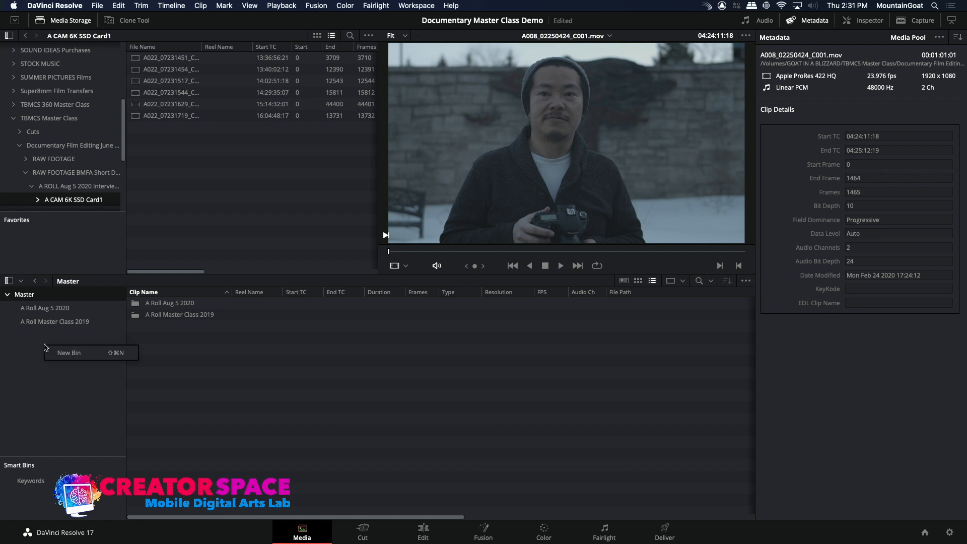
click(55, 356)
key(BackSpace)
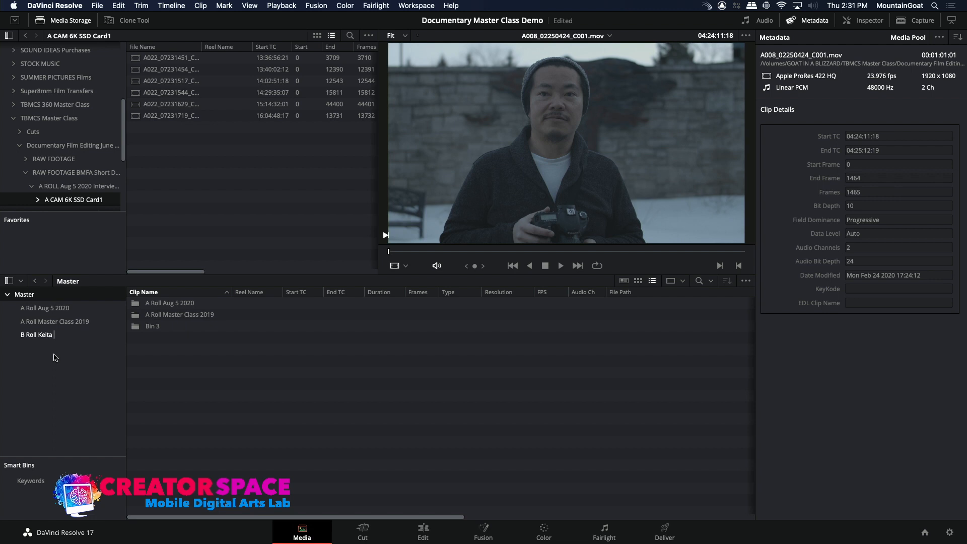
text(amera)
key(Return)
- Move the renamed B Roll with Camera Take1 clip from A Roll Master Class 2019 into the camera B-roll bin
click(140, 318)
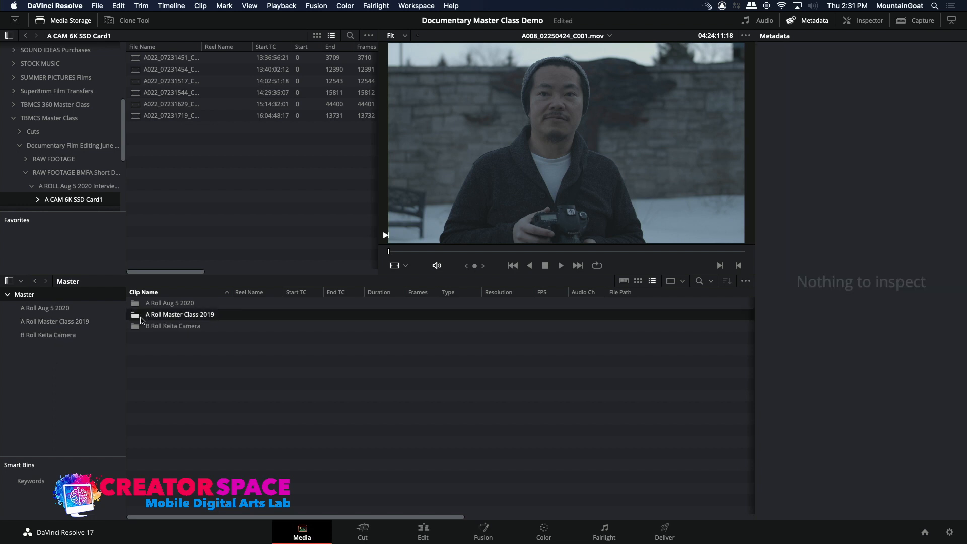
double_click(143, 316)
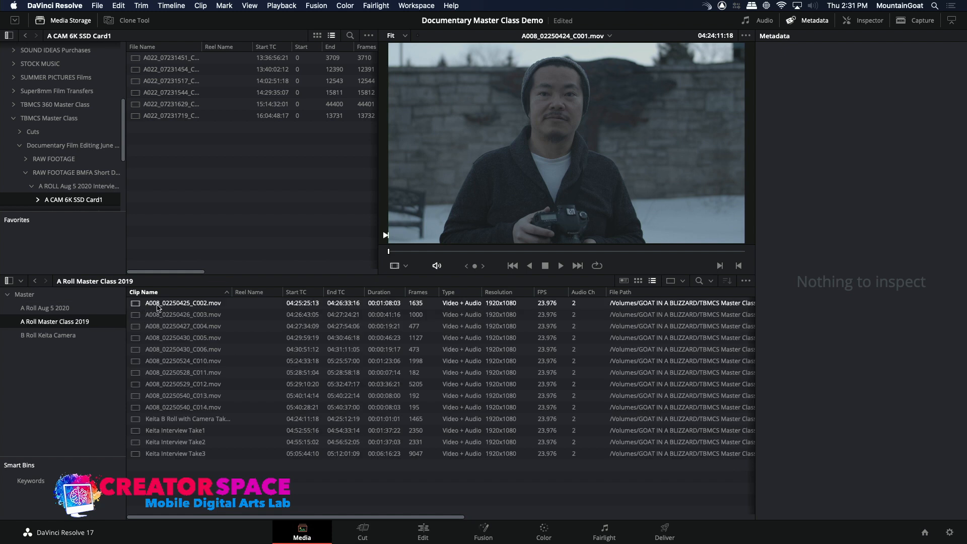
drag(151, 419, 63, 336)
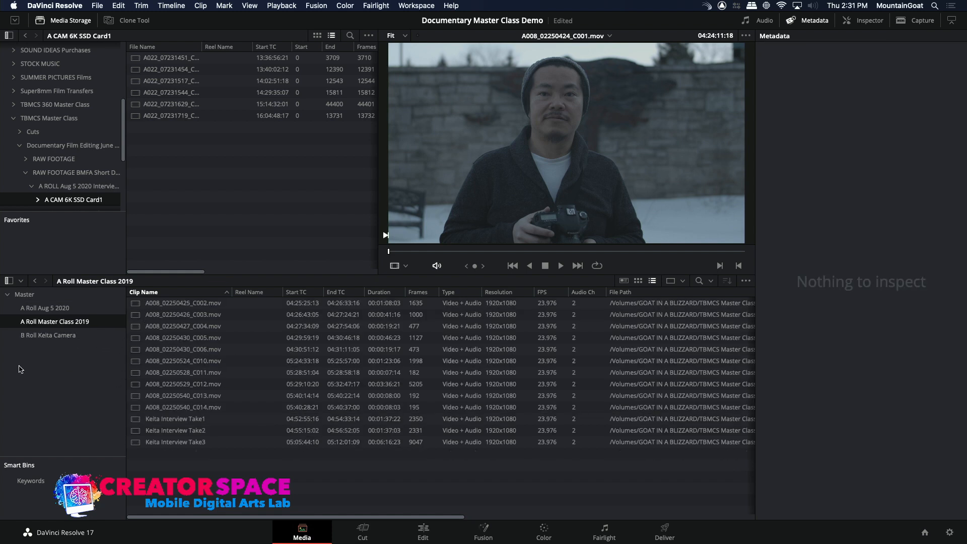
- Rename A008_02250425_C002.mov with the interviewee's first name followed by with Camera TK2, and move it into the camera B-roll bin
click(151, 305)
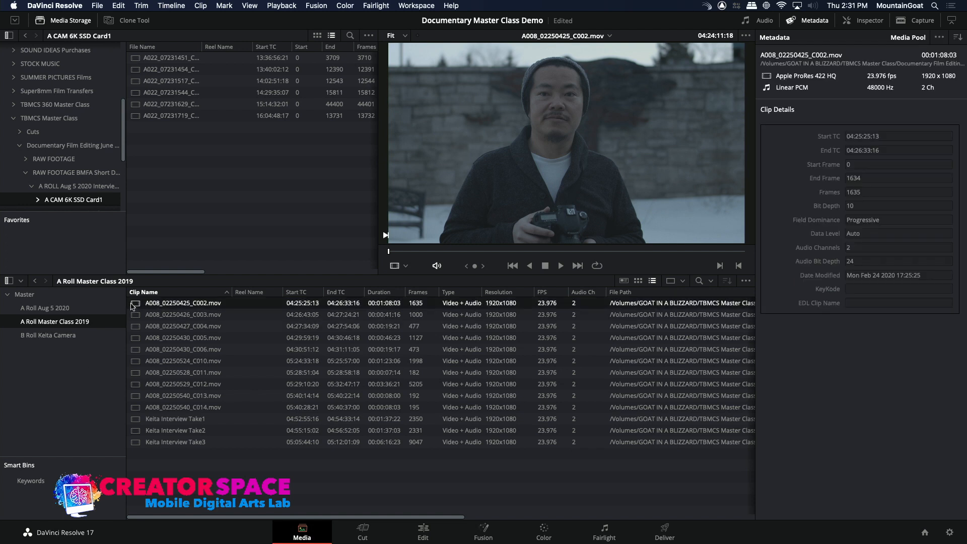
click(154, 305)
key(BackSpace)
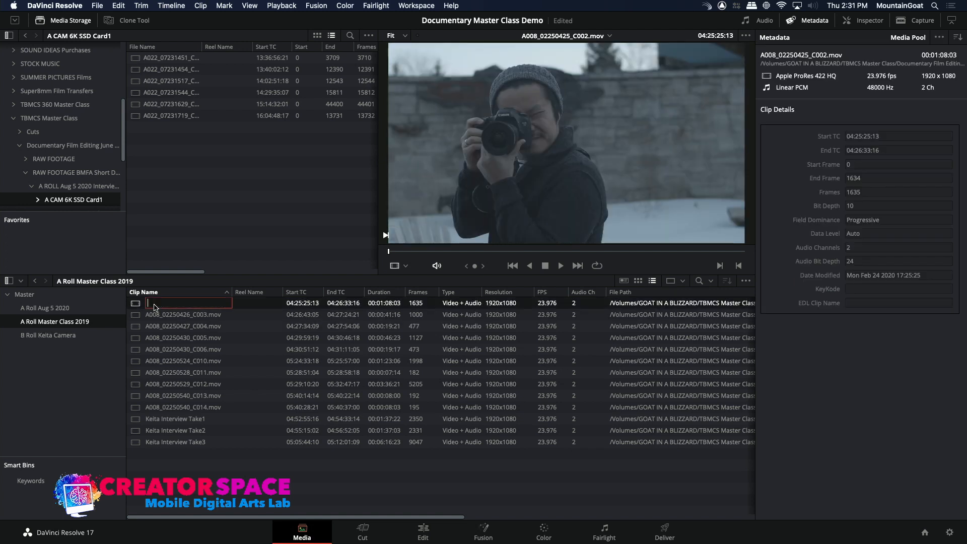
text(Keita with Camera TK2)
key(Return)
drag(154, 307, 57, 337)
- Rename A008_02250426_C003.mov with the interviewee's first name followed by With Camera TK3, and move it into the camera B-roll bin
click(137, 304)
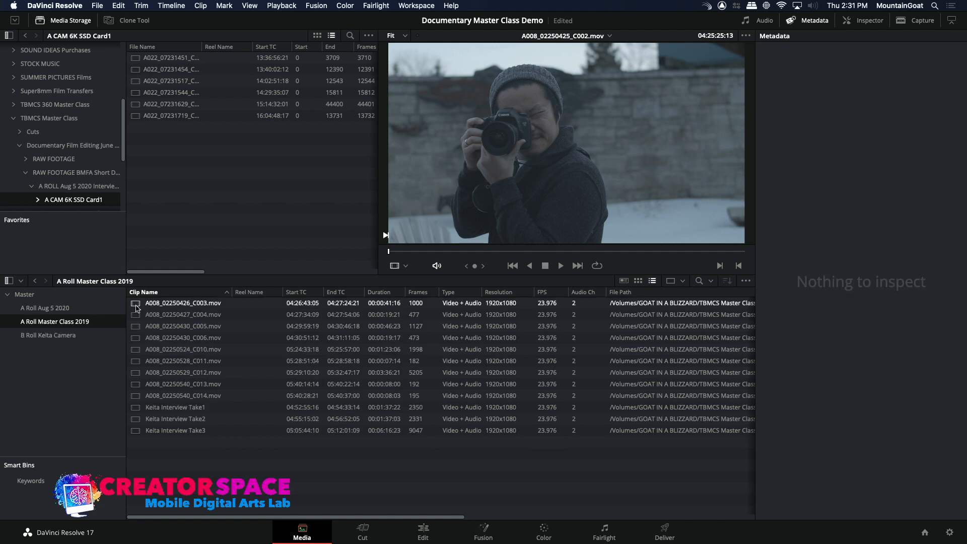
click(165, 306)
key(BackSpace)
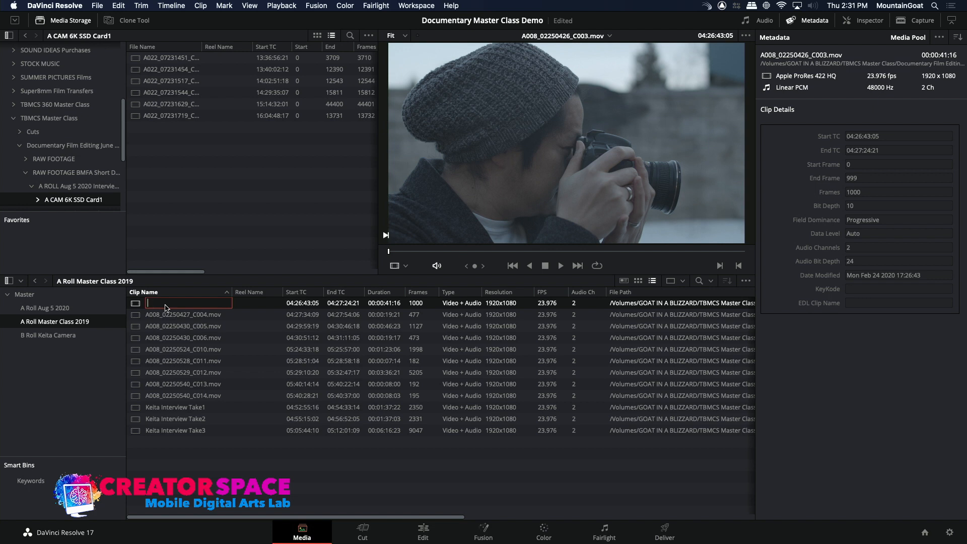
text(Keita With Camera TK3)
key(Return)
drag(146, 305, 61, 333)
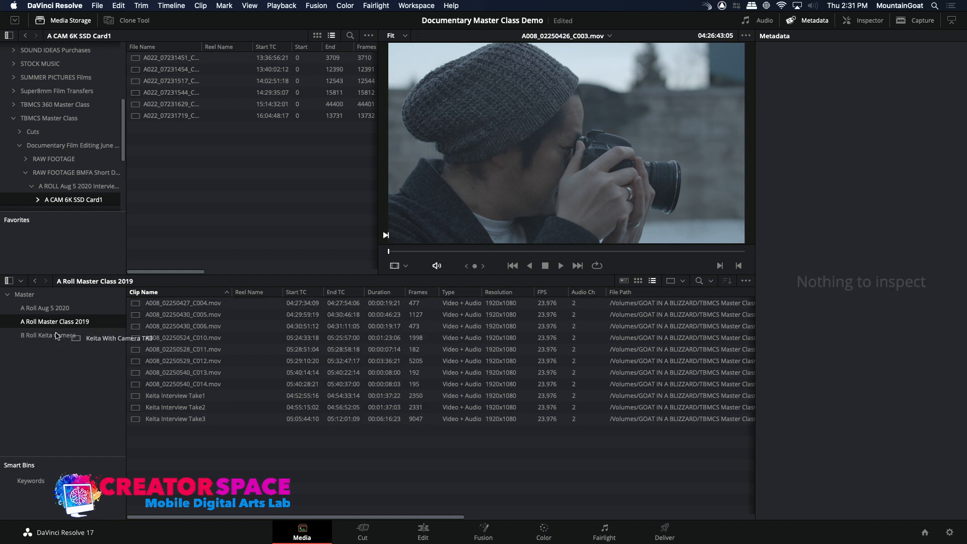
- Rename A008_02250427_C004.mov with the interviewee's first name followed by with Camera TK4, and move it into the camera B-roll bin
click(148, 305)
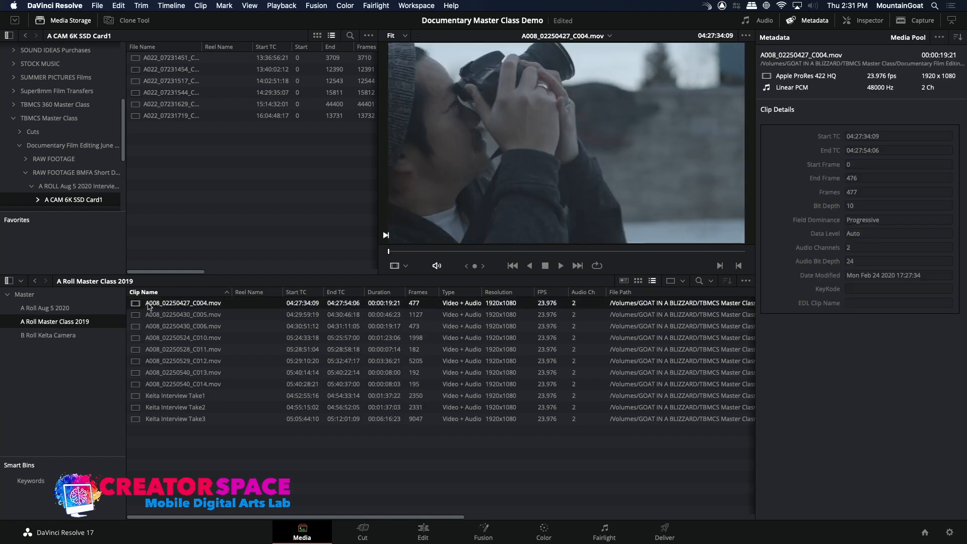
click(148, 306)
key(BackSpace)
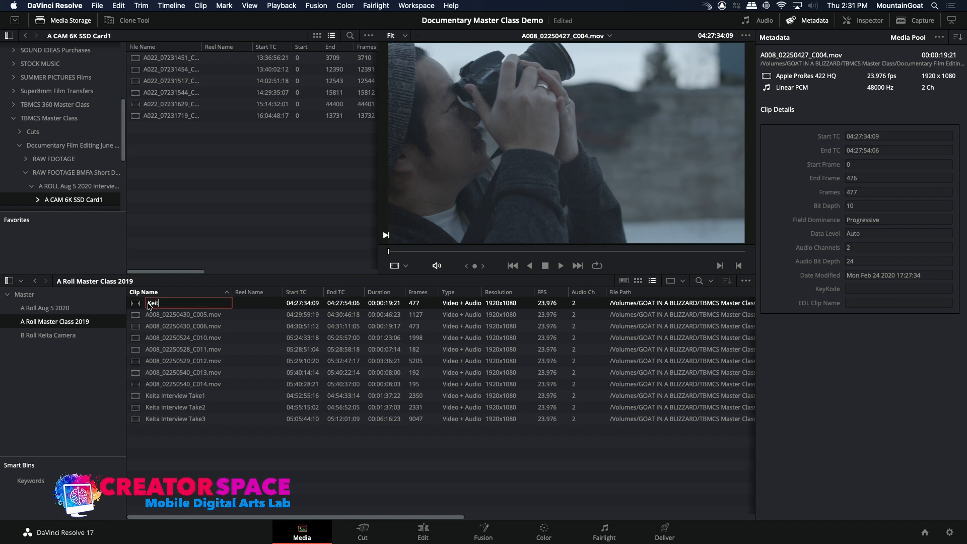
text(Keita with Camera TK4)
key(Return)
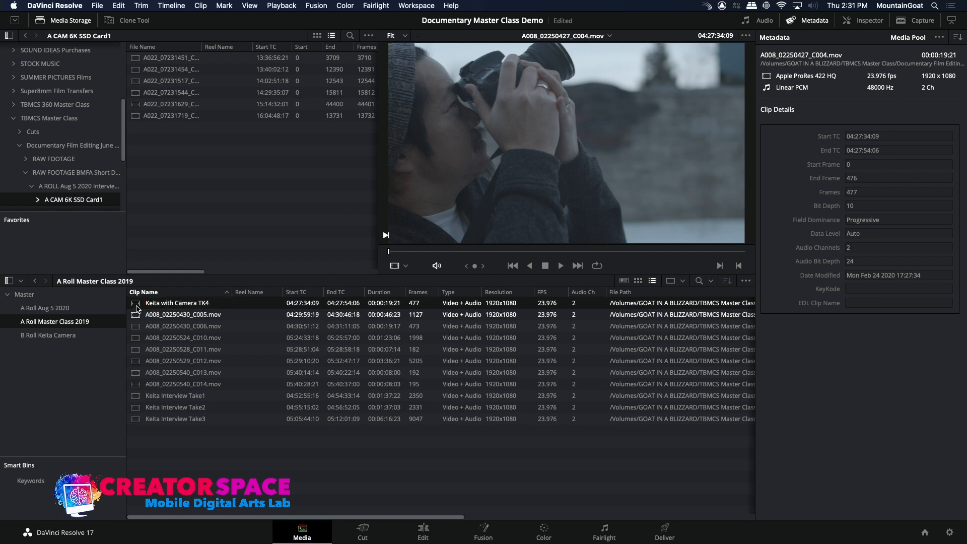
drag(150, 306, 64, 336)
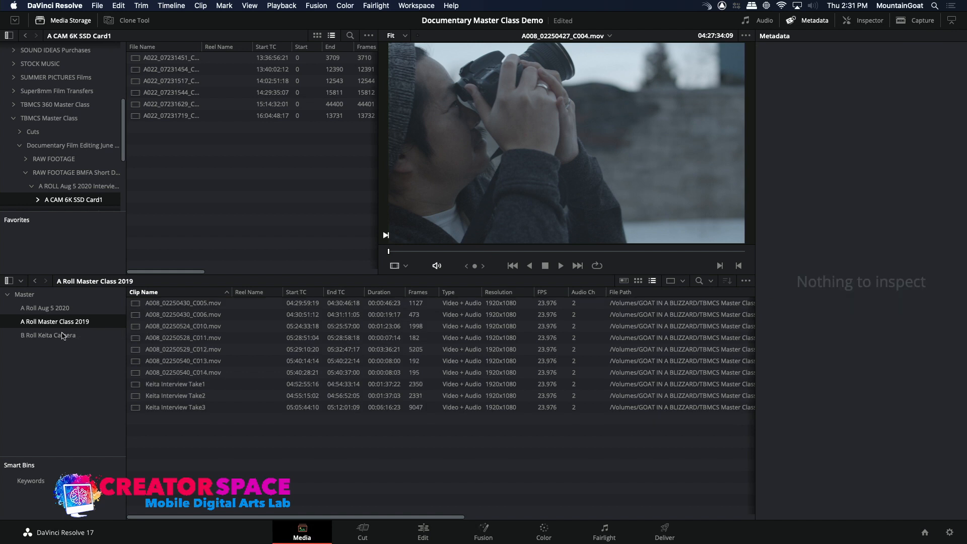
- Rename A008_02250430_C005.mov with the interviewee's first name followed by with Camera TK5, and move it into the camera B-roll bin
click(134, 305)
click(147, 304)
key(BackSpace)
text(Keita with Camera TK5)
key(Return)
drag(137, 306, 64, 340)
- Rename A008_02250430_C006.mov with the interviewee's first name followed by with Camera TK6, and move it into the camera B-roll bin
click(141, 305)
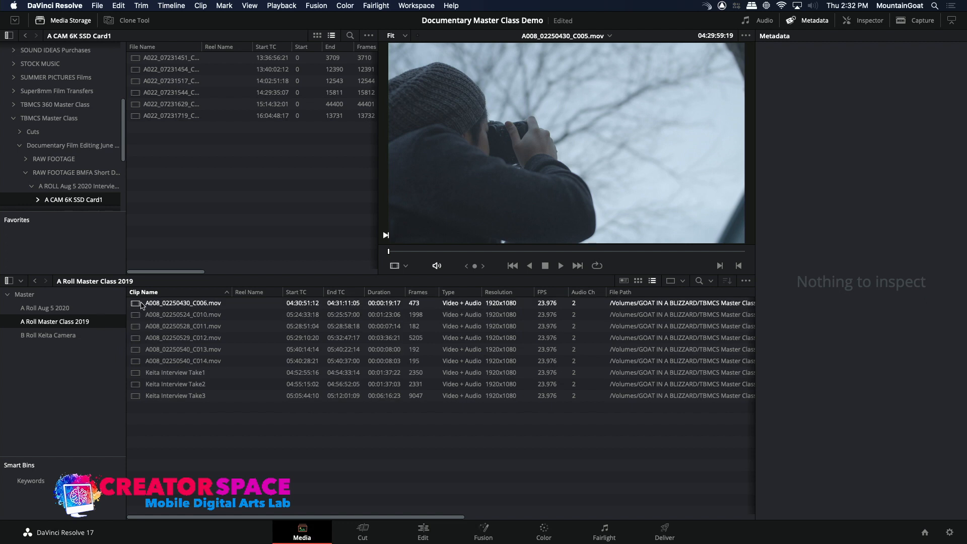
click(160, 305)
key(BackSpace)
text(Keita with Camera TK5)
key(BackSpace)
text(6)
key(Return)
drag(159, 304, 61, 332)
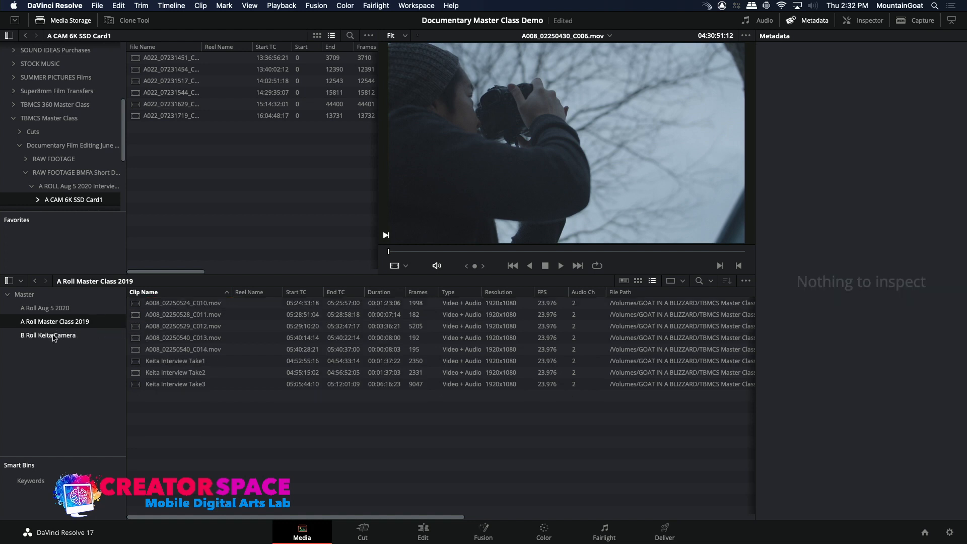
- Rename A008_02250524_C010.mov with the interviewee's first name followed by Interview Take4
click(136, 305)
click(151, 306)
key(BackSpace)
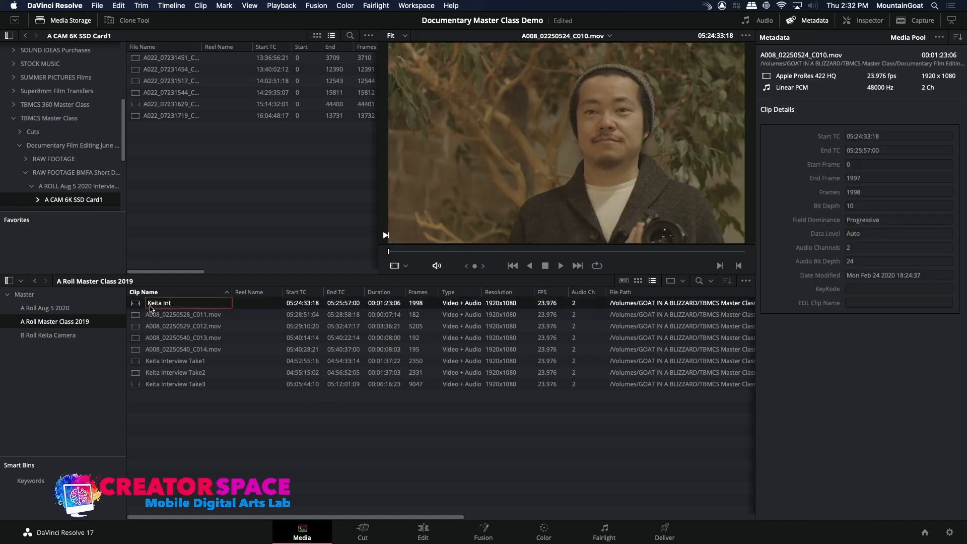
text(Keita Interview Take4)
- Rename A008_02250528_C011.mov with the interviewee's first name followed by Interview Take5
click(150, 316)
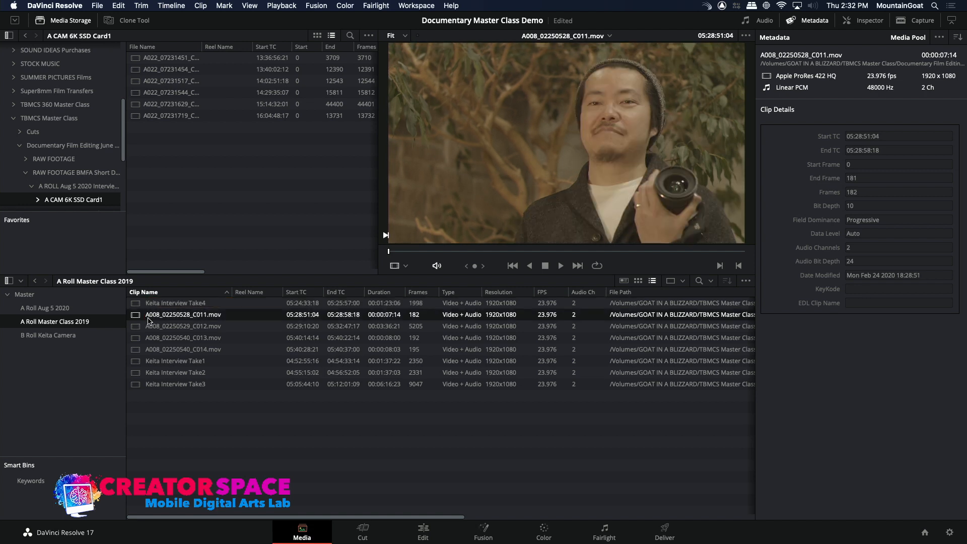
click(160, 317)
key(BackSpace)
text(Keita Interview Take5)
key(Return)
- Rename A008_02250529_C012.mov with the interviewee's first name followed by Interview Take6
click(164, 326)
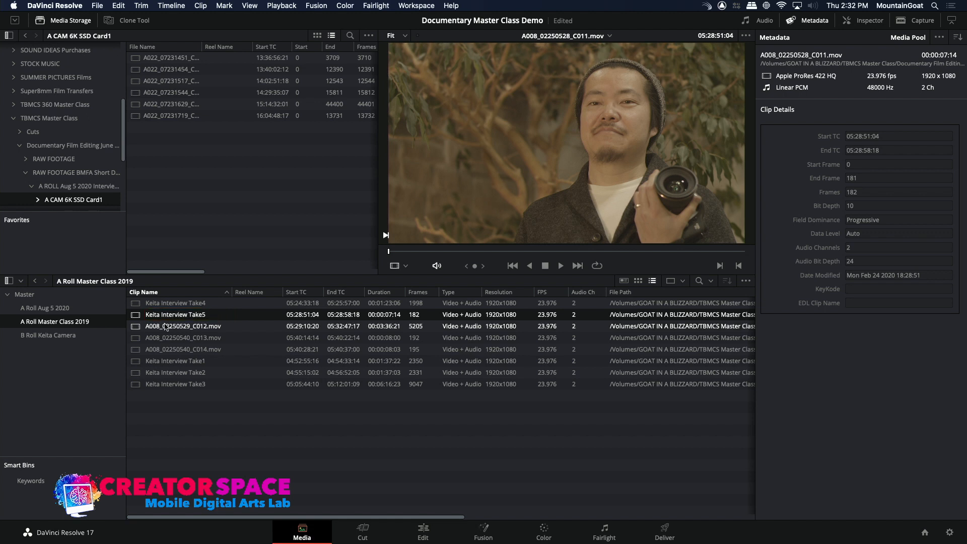
click(164, 326)
key(BackSpace)
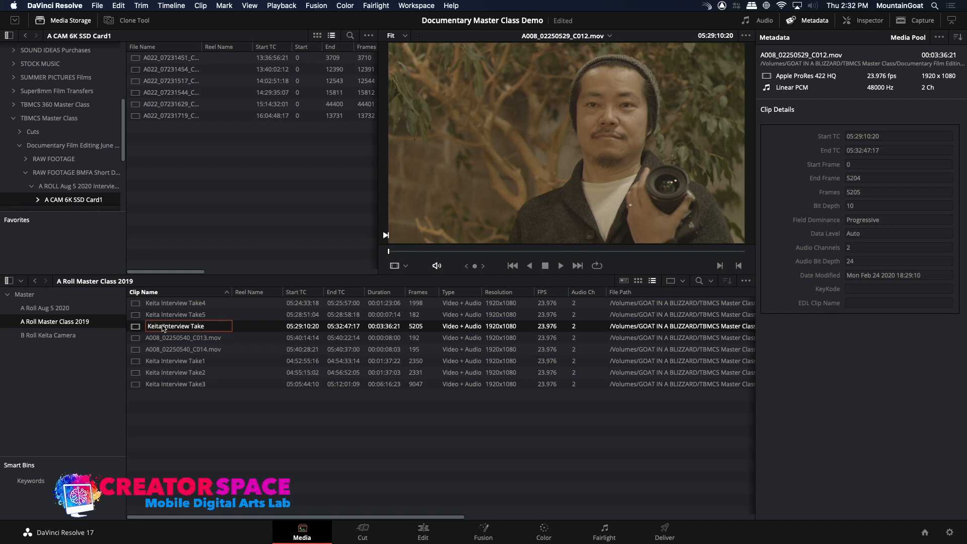
key(Return)
- Rename A008_02250540_C013.mov with the interviewee's first name followed by Interview Take7
click(160, 338)
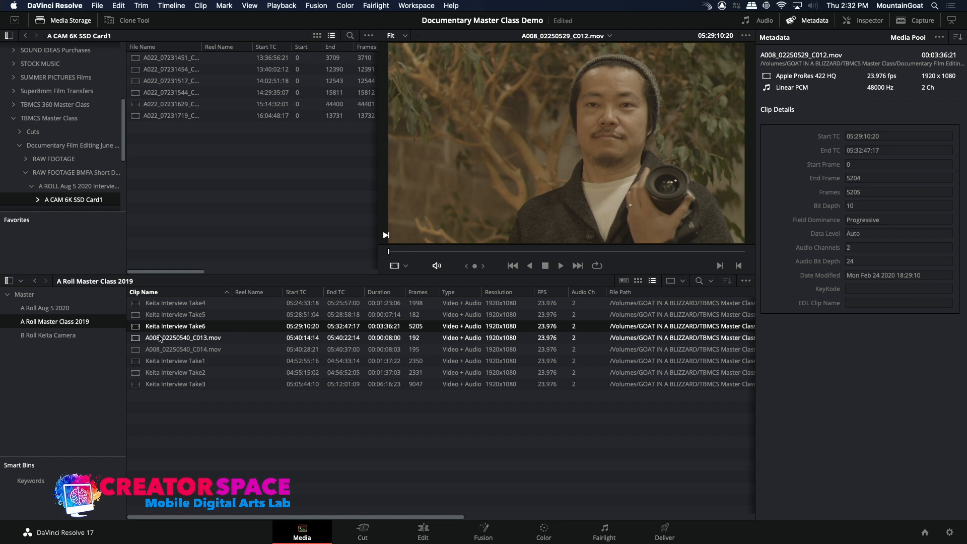
click(160, 338)
key(BackSpace)
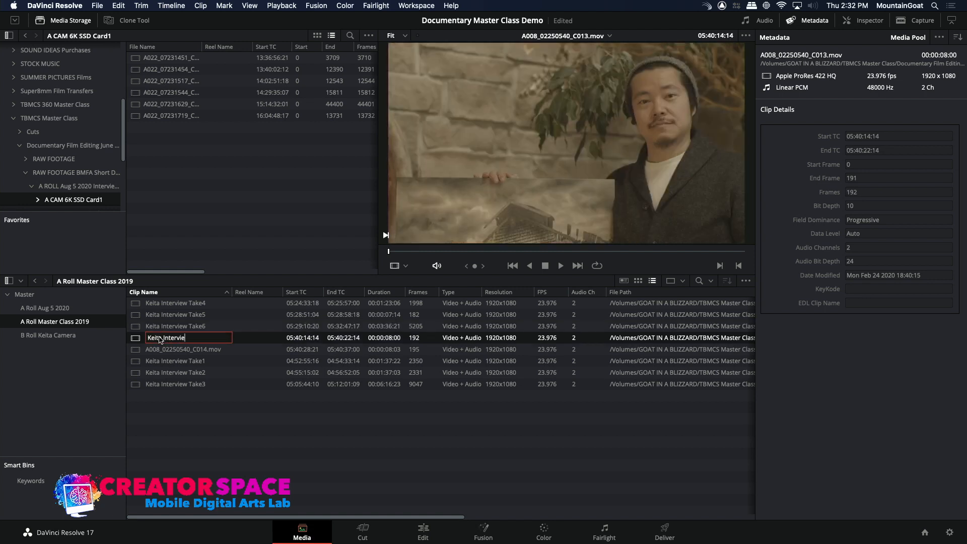
key(Return)
- Rename A008_02250540_C014.mov with the interviewee's first name followed by Interview Take8
click(163, 349)
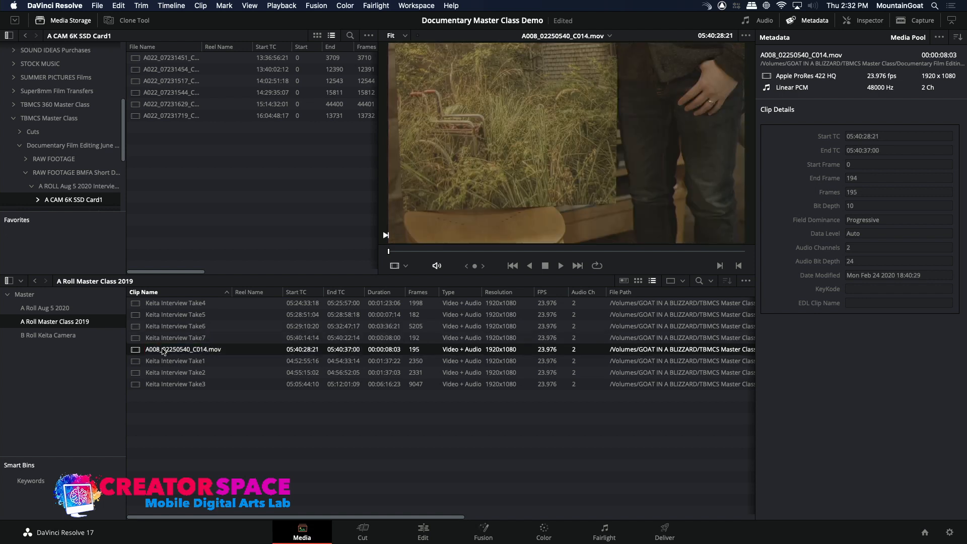
click(163, 349)
text(Keita Interview Take8)
key(Return)
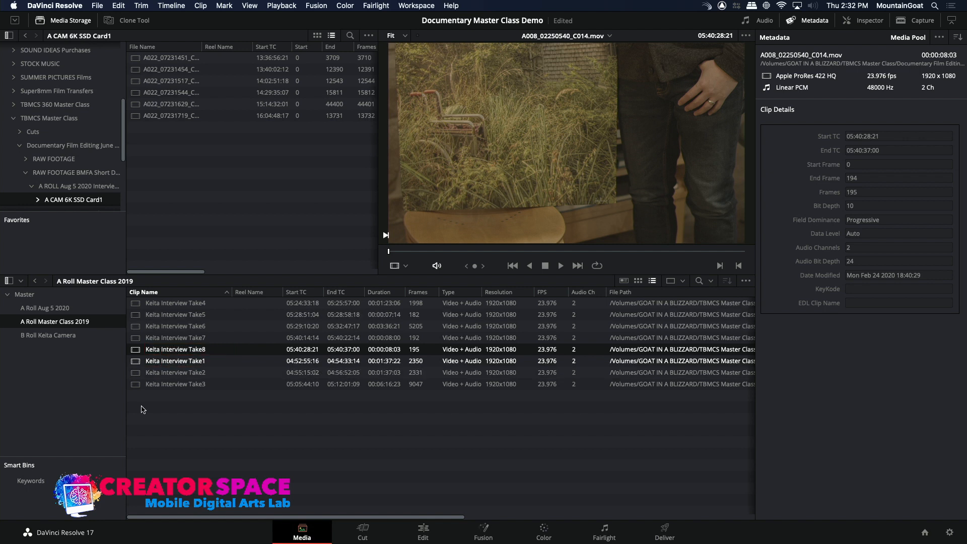
- Review the clips in the A Roll Aug 5 2020, A Roll Master Class 2019 and camera B-roll bins
click(56, 308)
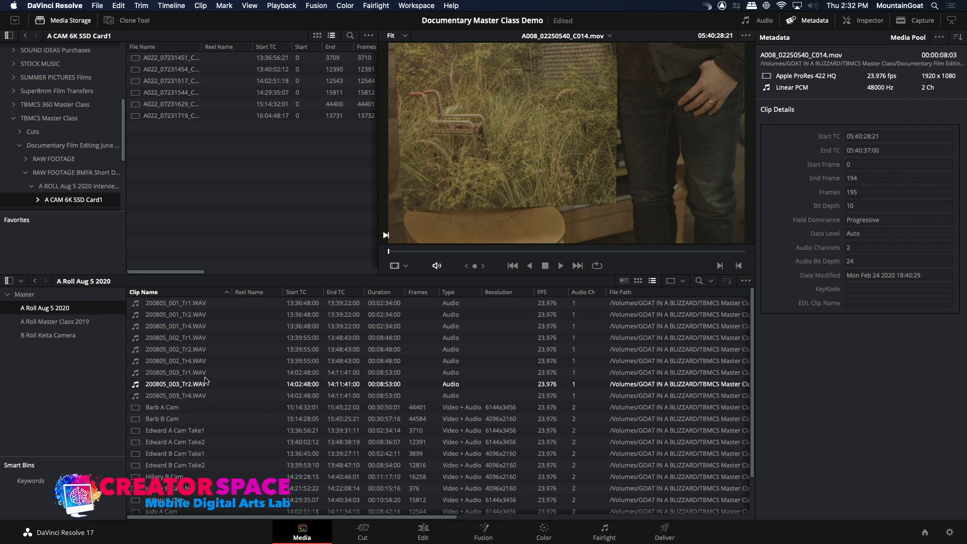
click(148, 418)
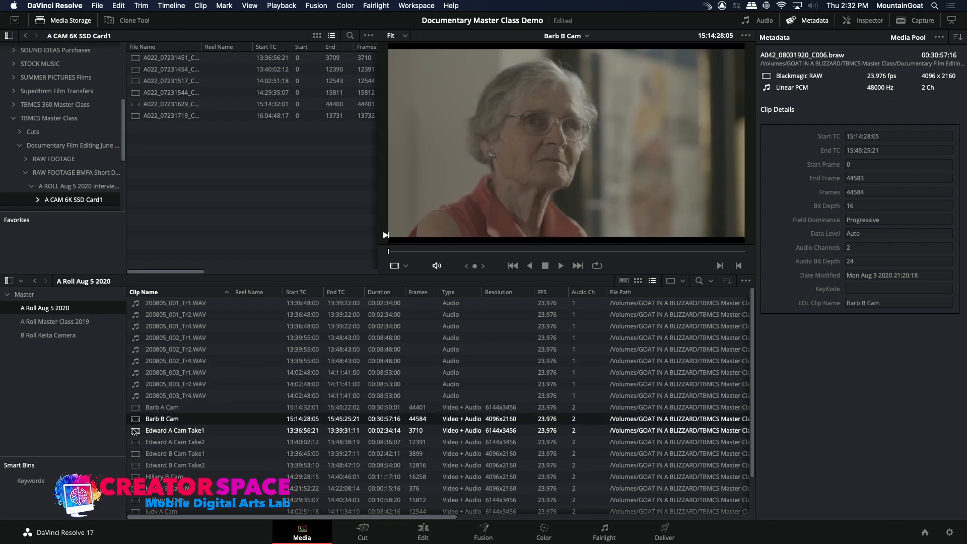
click(134, 431)
click(135, 454)
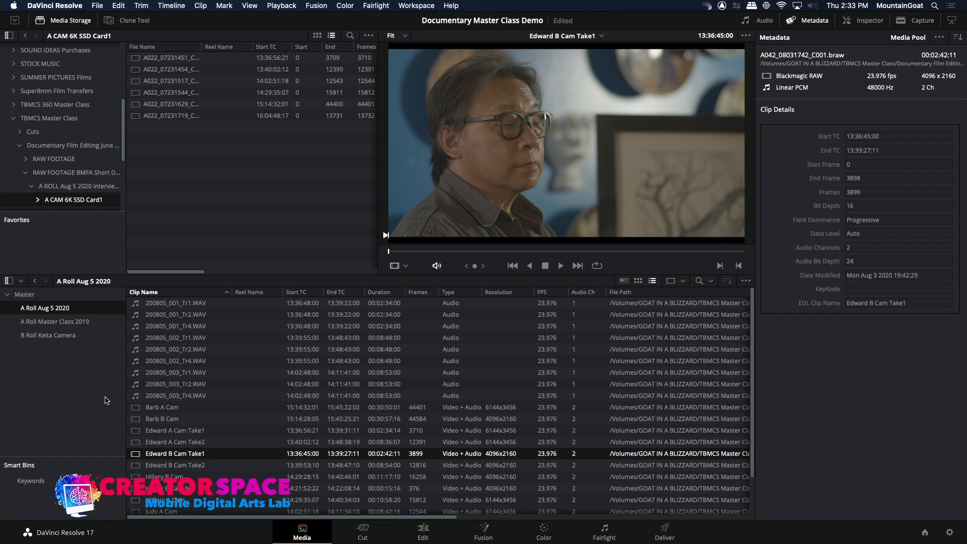
click(65, 323)
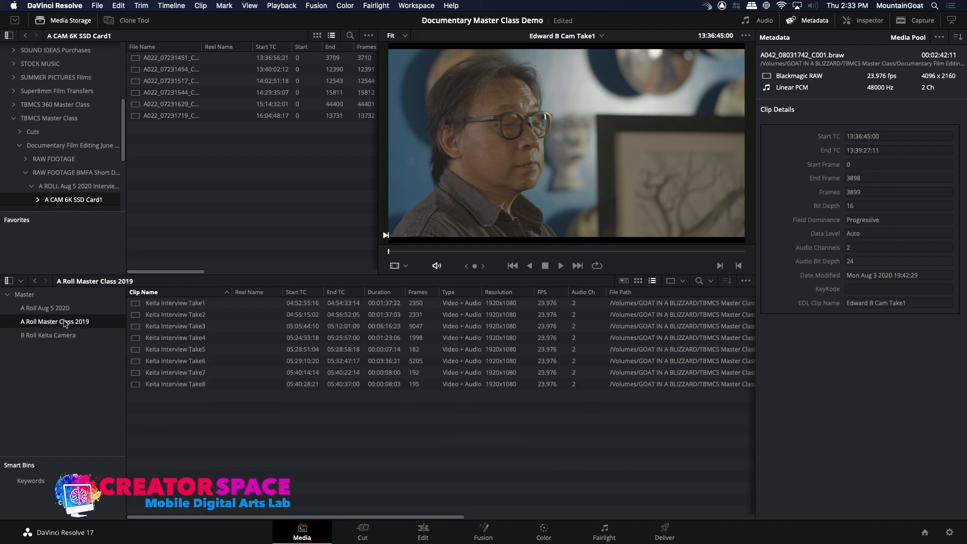
click(141, 339)
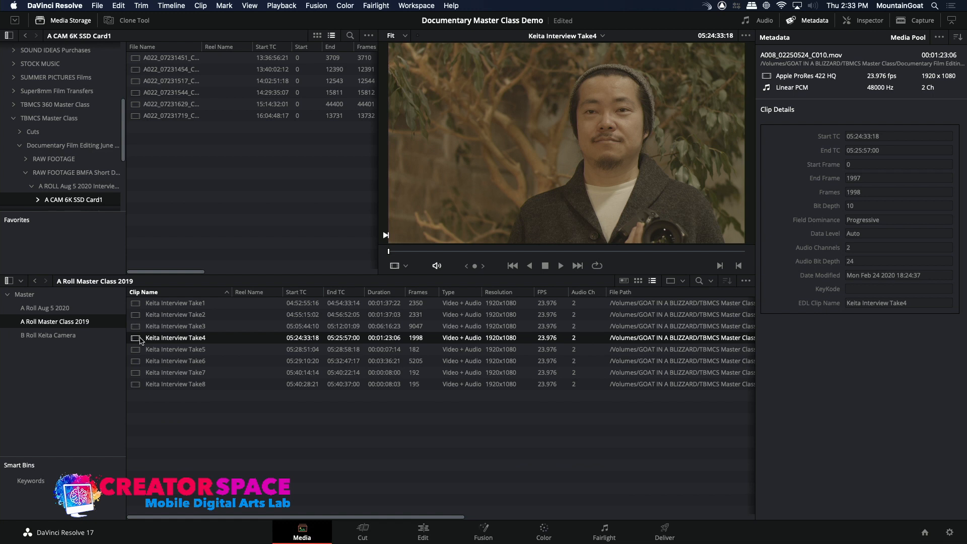
click(73, 335)
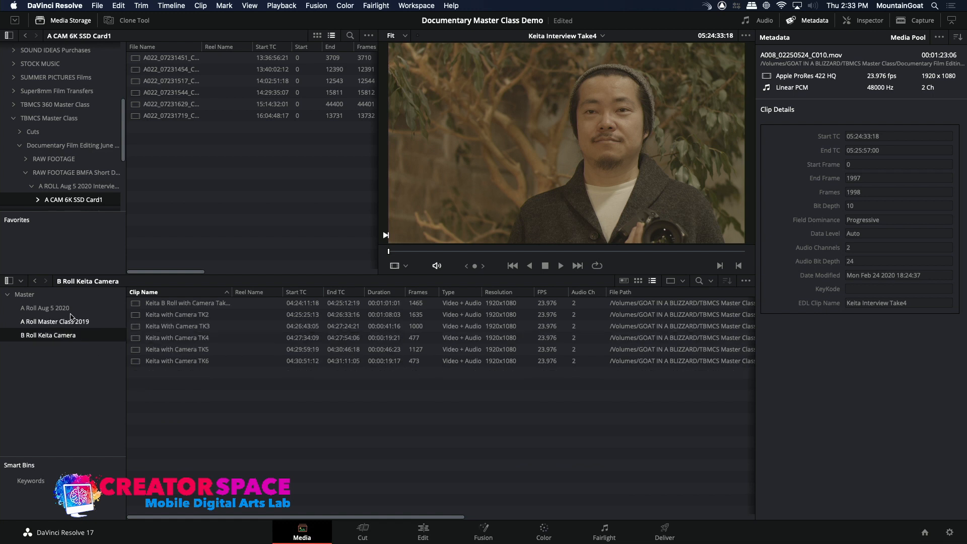
- Create a bin in Master named B roll, the interviewee's first name and Art, and select it
click(39, 297)
click(48, 335)
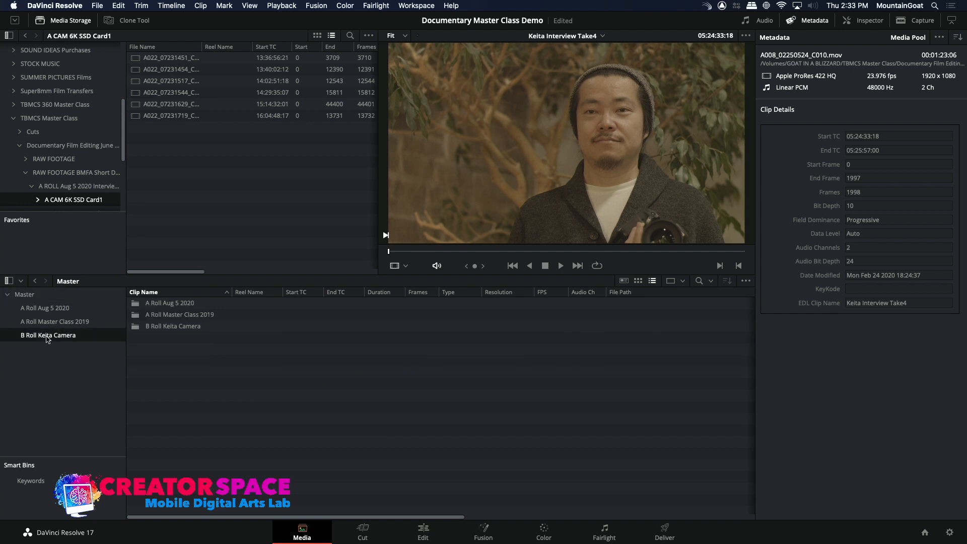
click(25, 295)
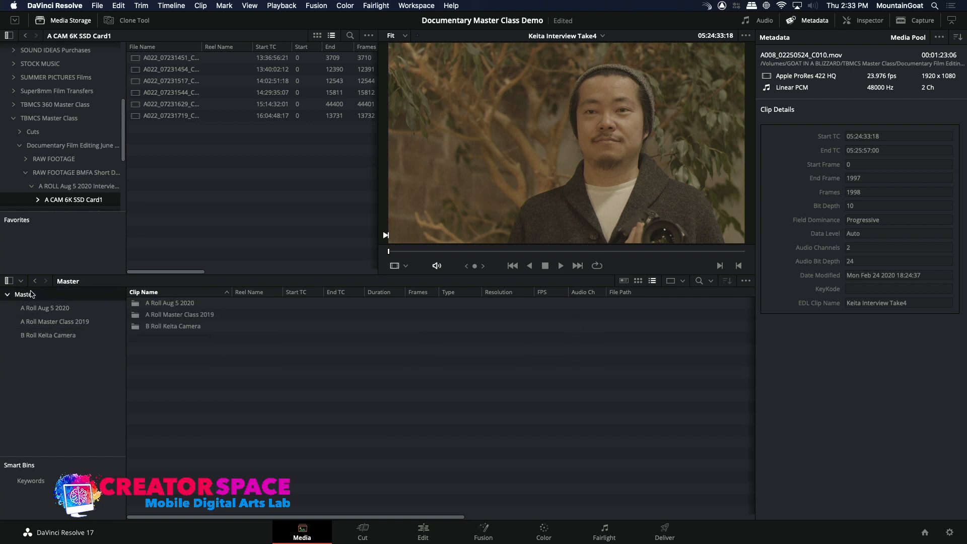
right_click(35, 358)
click(51, 357)
text(B)
key(Return)
click(135, 338)
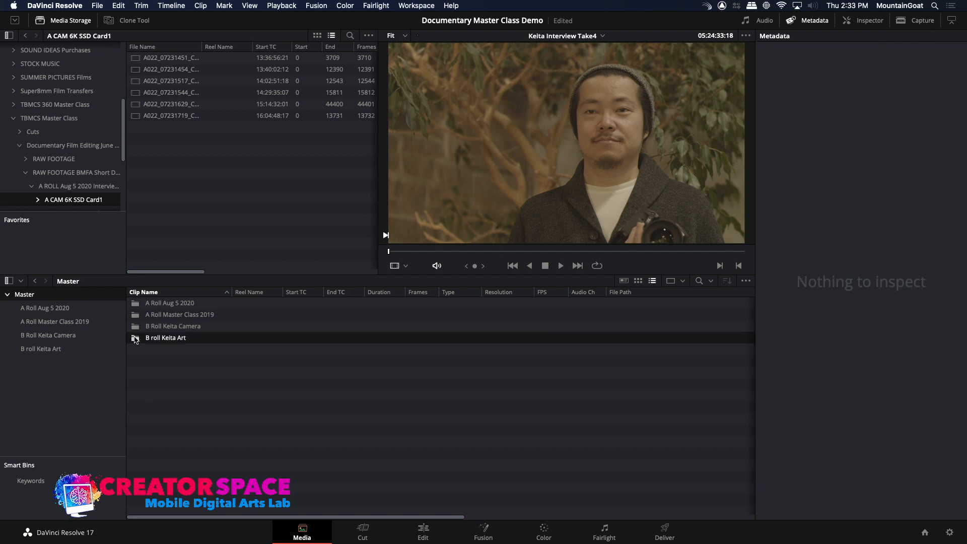
- Import Eternal Road.jpg, Homecoming.jpg and Ne Me Quitte Pas.jpg from RAW FOOTAGE's B ROLL folder into the interviewee's art bin and preview them
double_click(135, 339)
right_click(153, 328)
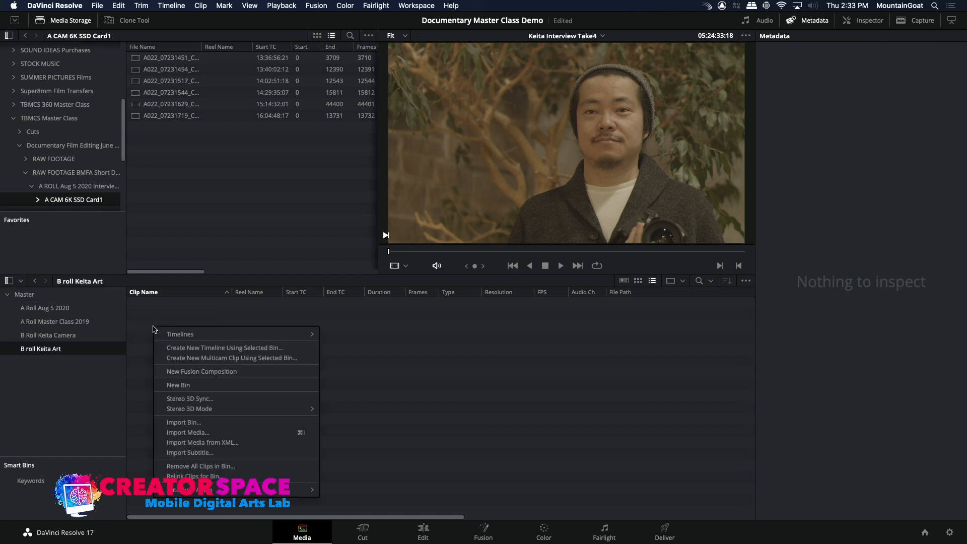
click(296, 433)
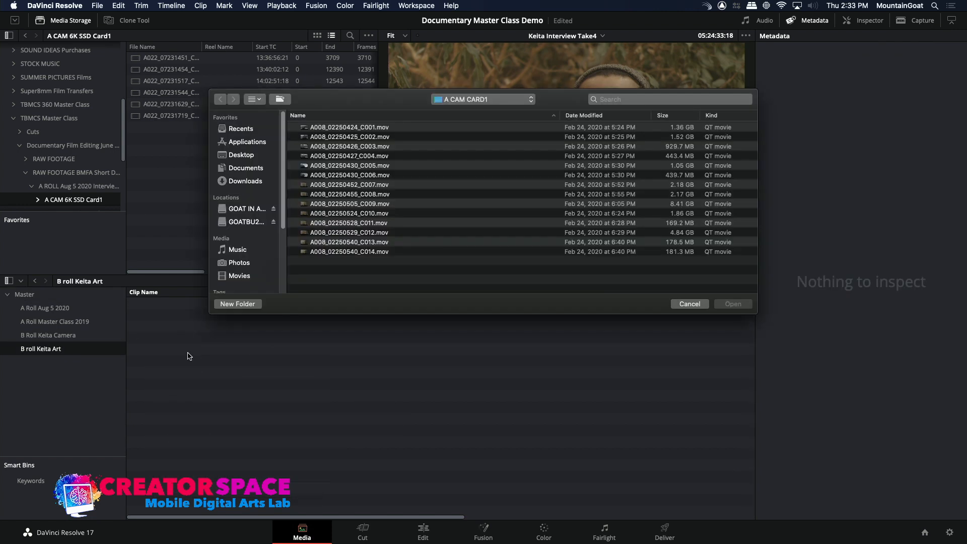
click(484, 100)
click(477, 111)
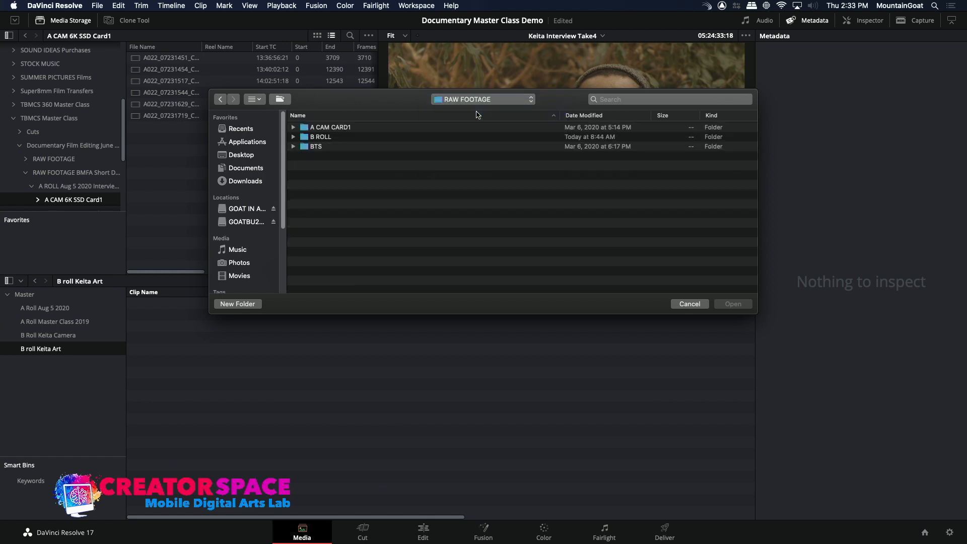
click(310, 136)
double_click(310, 137)
click(309, 128)
shift+click(304, 137)
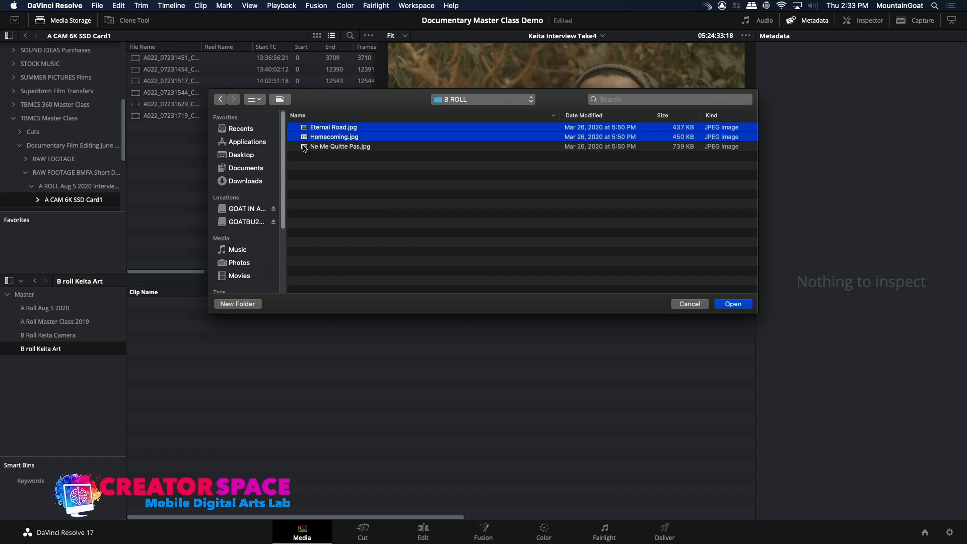
shift+click(304, 147)
click(731, 304)
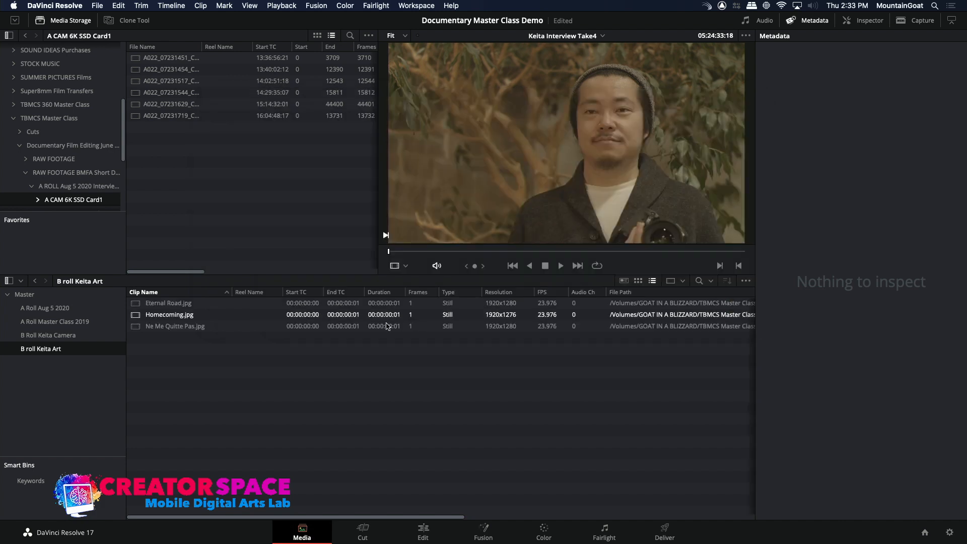
click(135, 304)
key(Down)
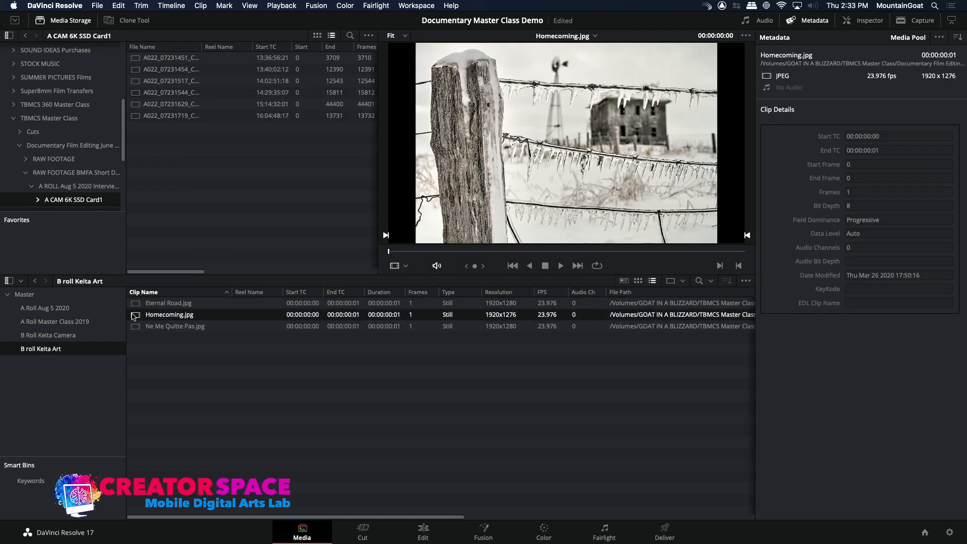
key(Down)
click(135, 304)
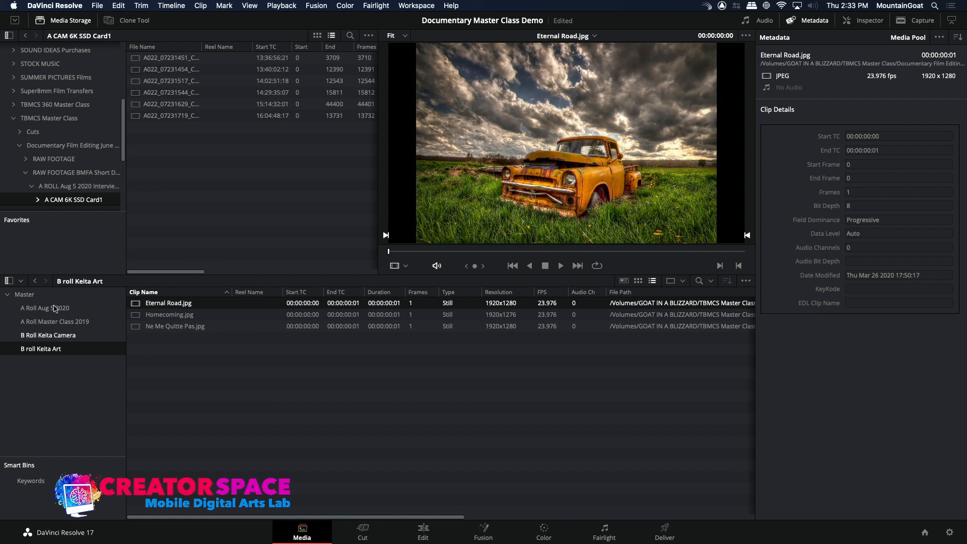
- Create a bin in Master named B Roll BMFA Art
click(24, 295)
click(27, 310)
click(23, 295)
right_click(23, 295)
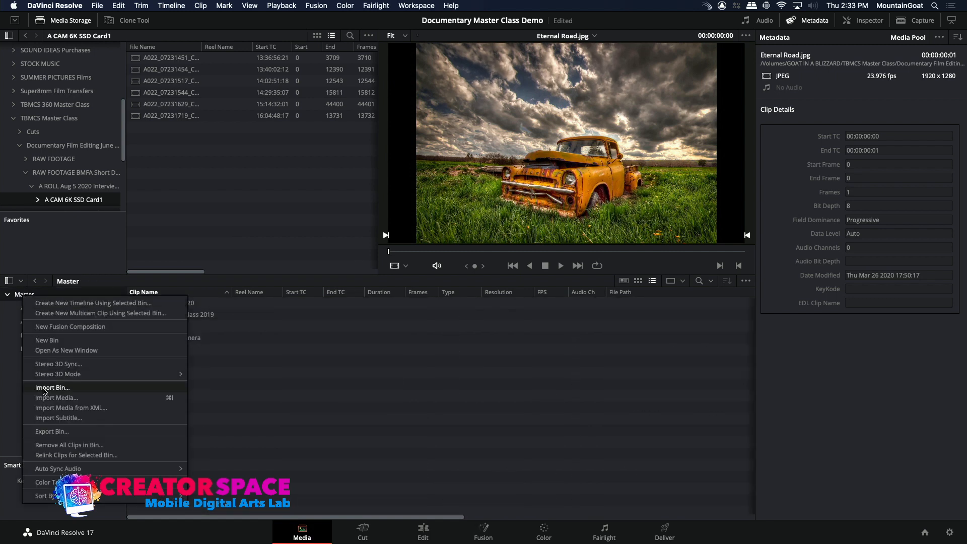
click(47, 340)
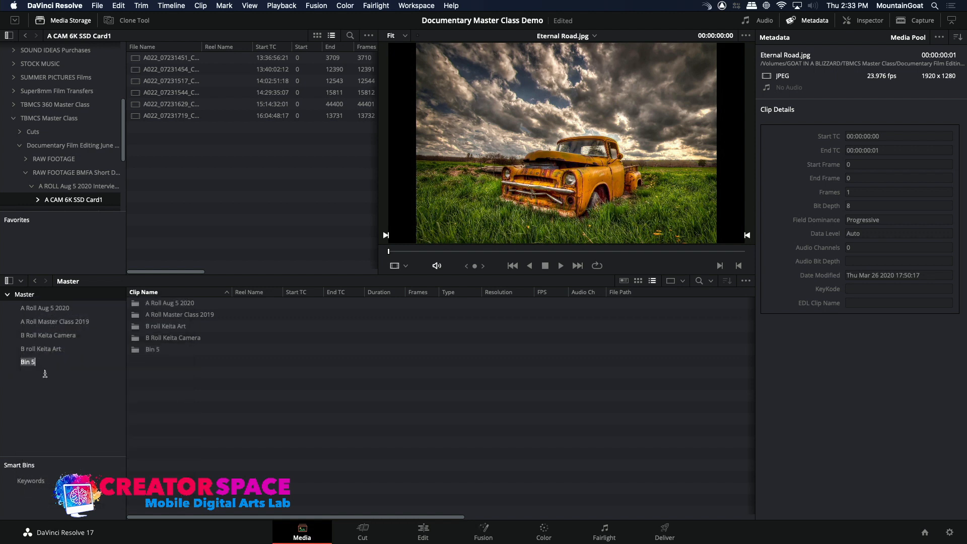
key(BackSpace)
text(B Roll BMG)
text(A Art)
key(Return)
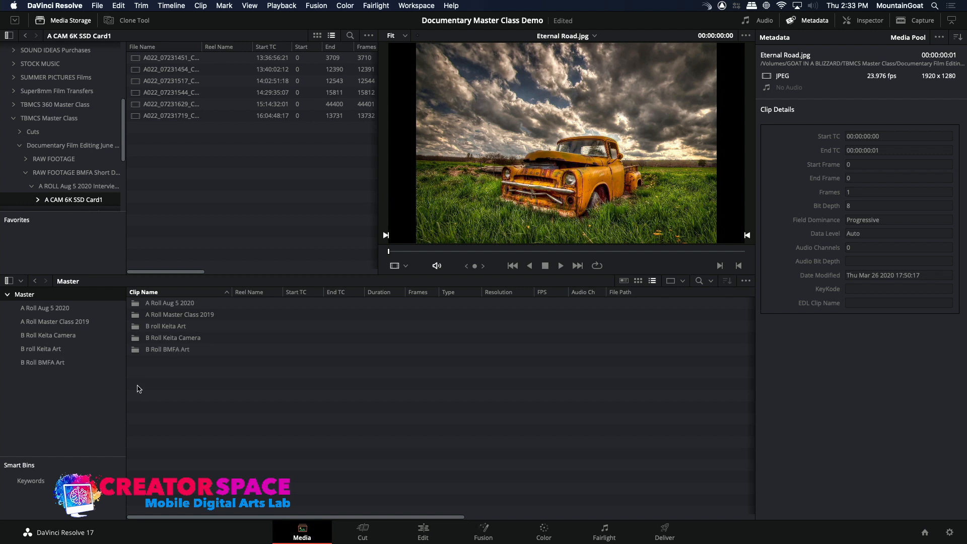
- Import Crappy fish.jpg, Old Dead Stand.jpg and whale tail.jpg from an artist's folder in RAW FOOTAGE BMFA Short Doc into the B Roll BMFA Art bin
double_click(141, 351)
right_click(153, 321)
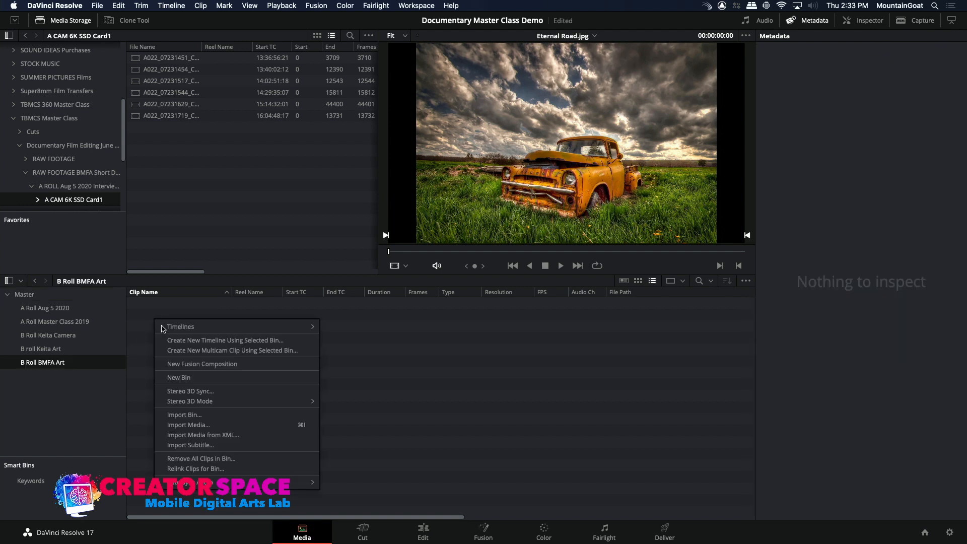
click(185, 427)
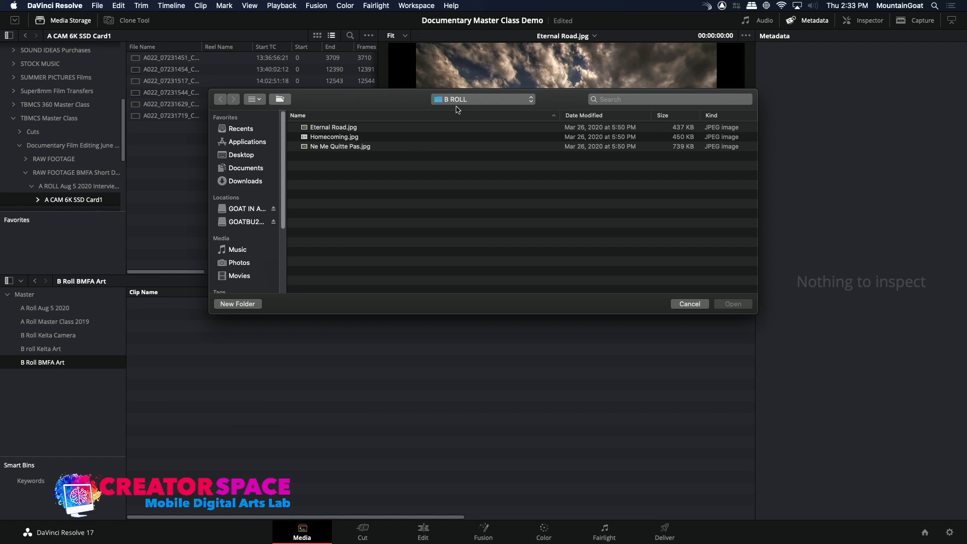
click(461, 98)
click(458, 124)
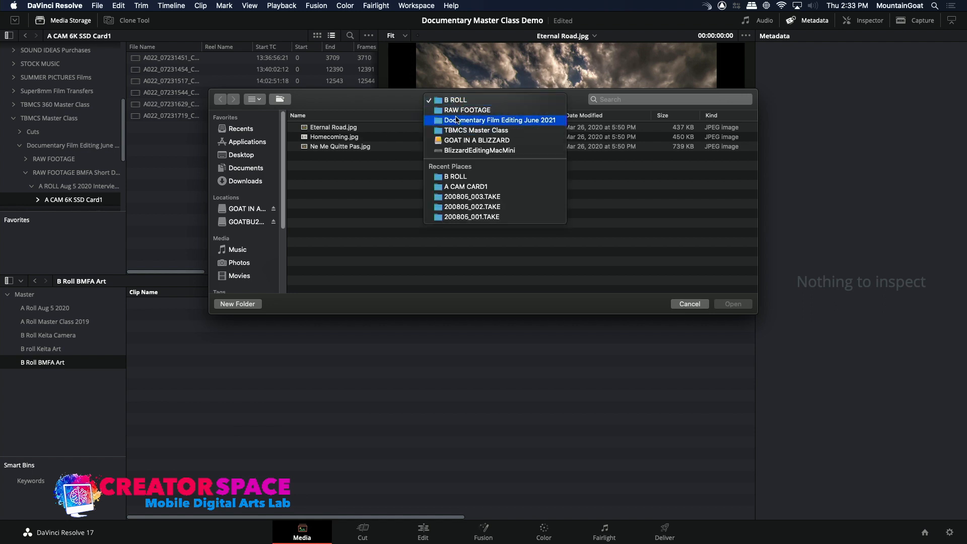
double_click(361, 137)
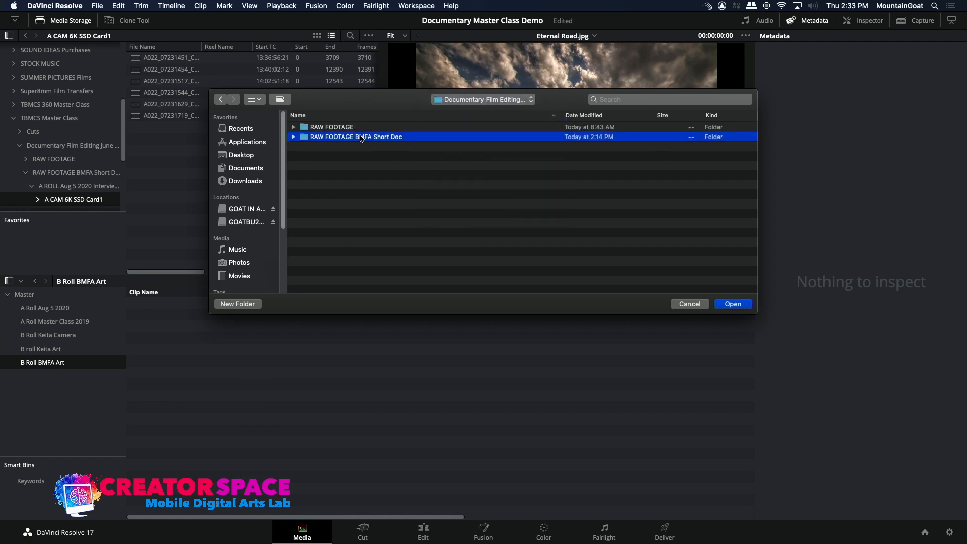
double_click(318, 146)
click(310, 128)
shift+click(305, 147)
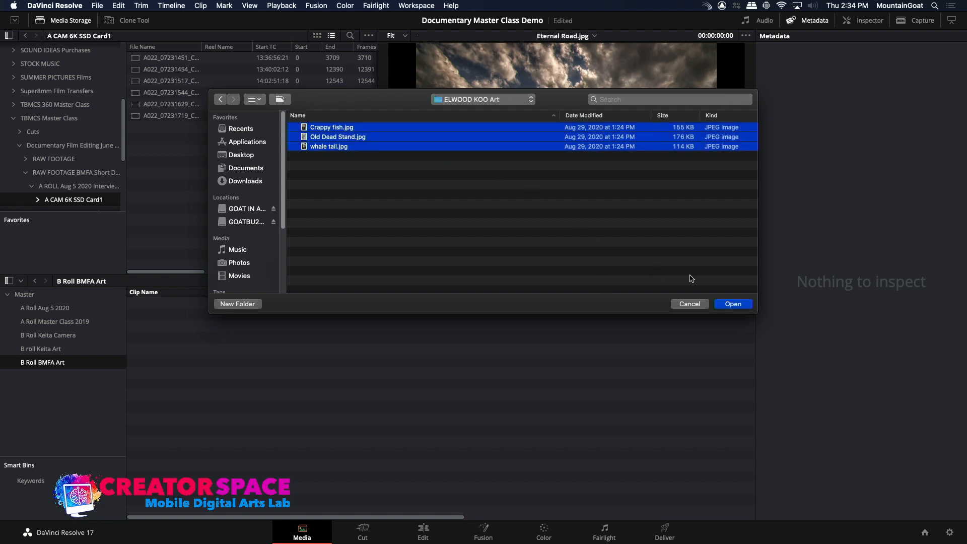
click(731, 303)
- Import all JPEGs from IMG_2398.jpg to IMG_8684.jpg in the second artist's folder into the B Roll BMFA Art bin and preview them
right_click(206, 413)
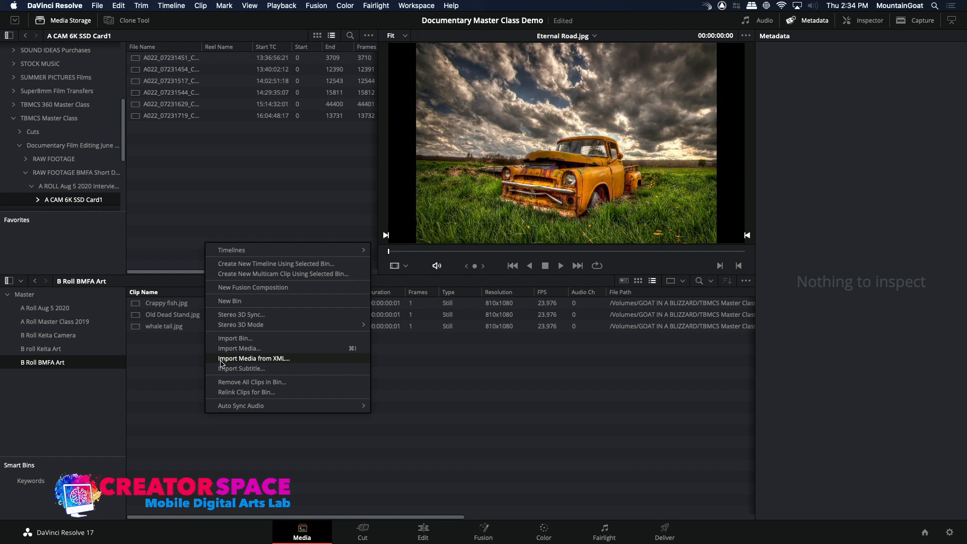
click(239, 348)
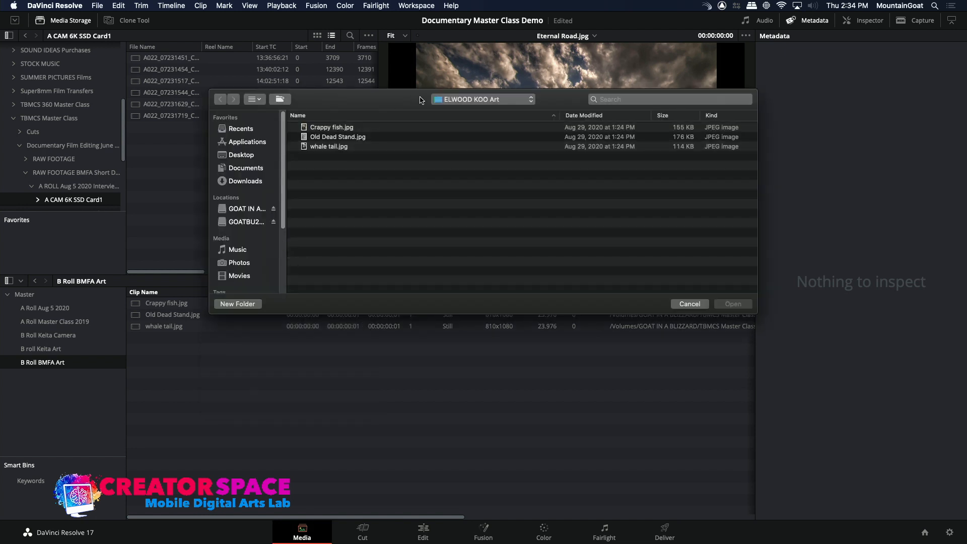
click(447, 100)
click(448, 110)
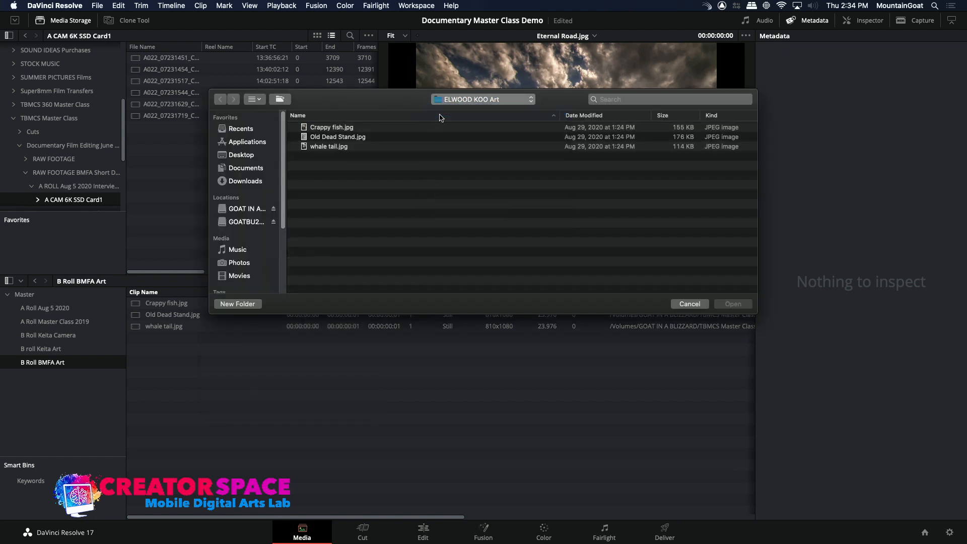
double_click(309, 156)
click(314, 130)
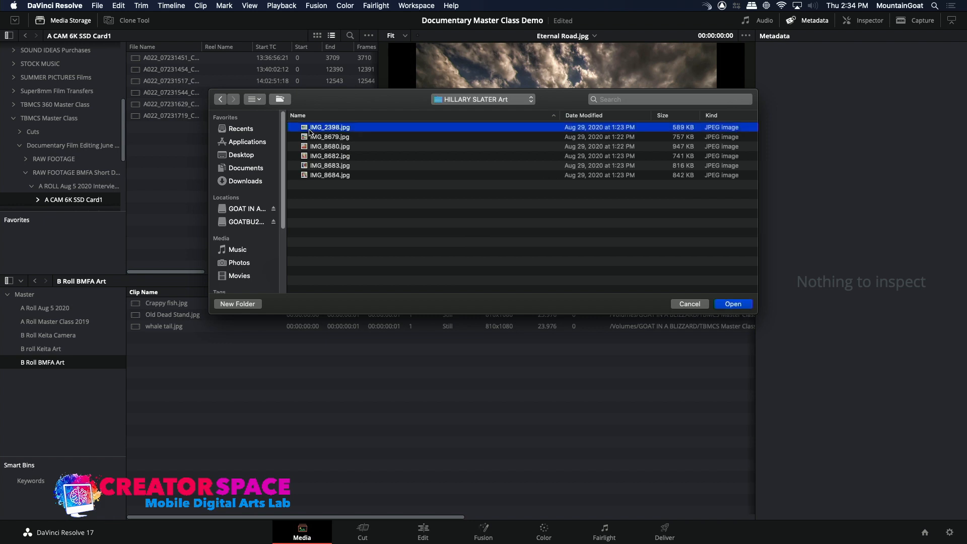
shift+click(305, 175)
click(732, 305)
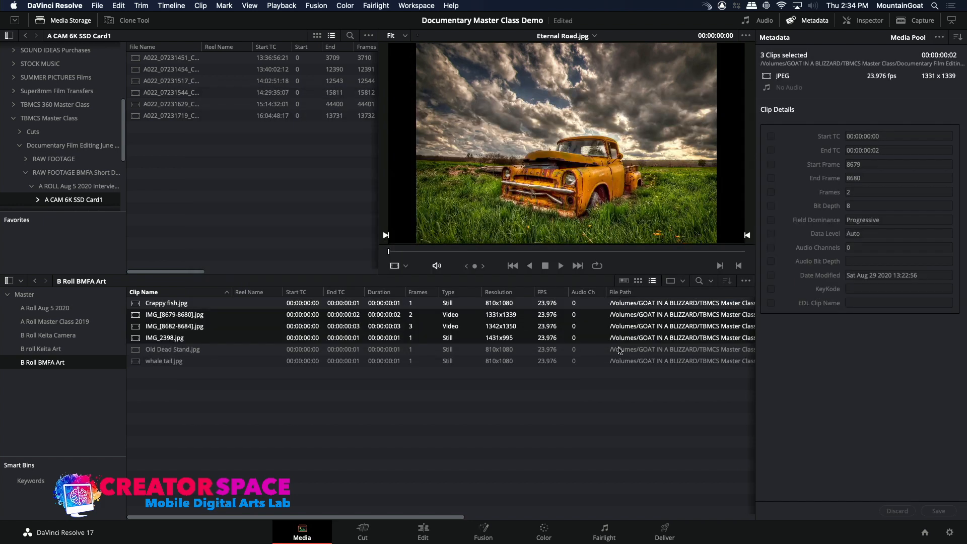
click(143, 335)
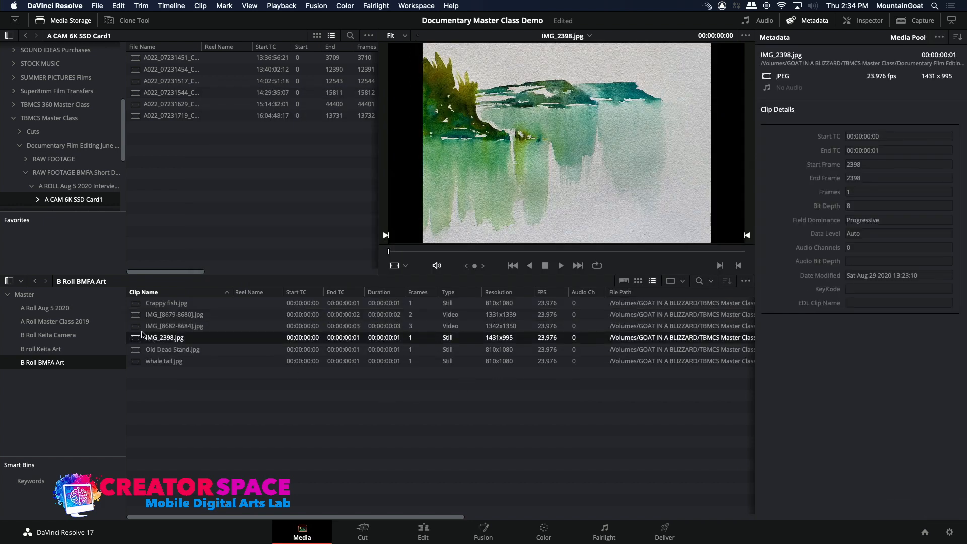
click(143, 326)
click(142, 314)
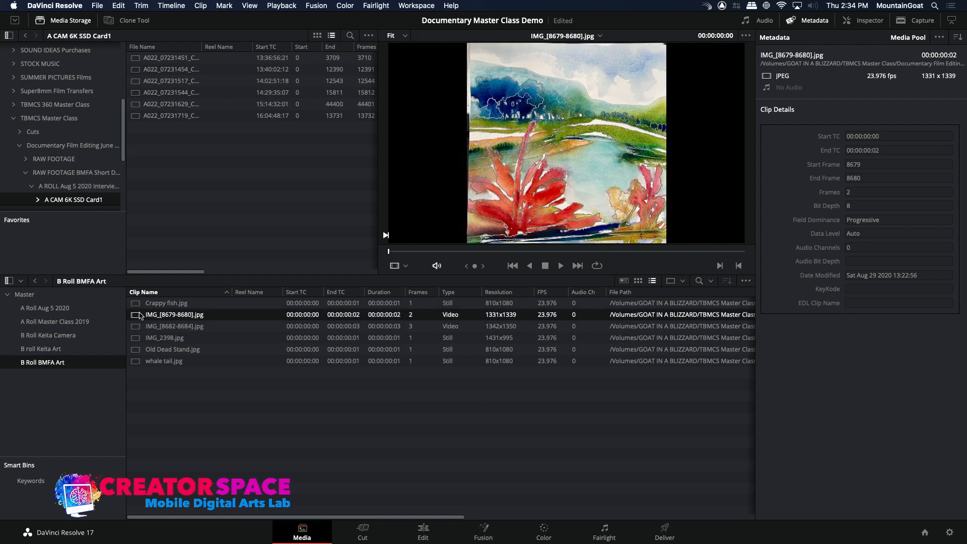
- Try to import IMG_2398.jpg again on its own from the second artist's folder
right_click(160, 422)
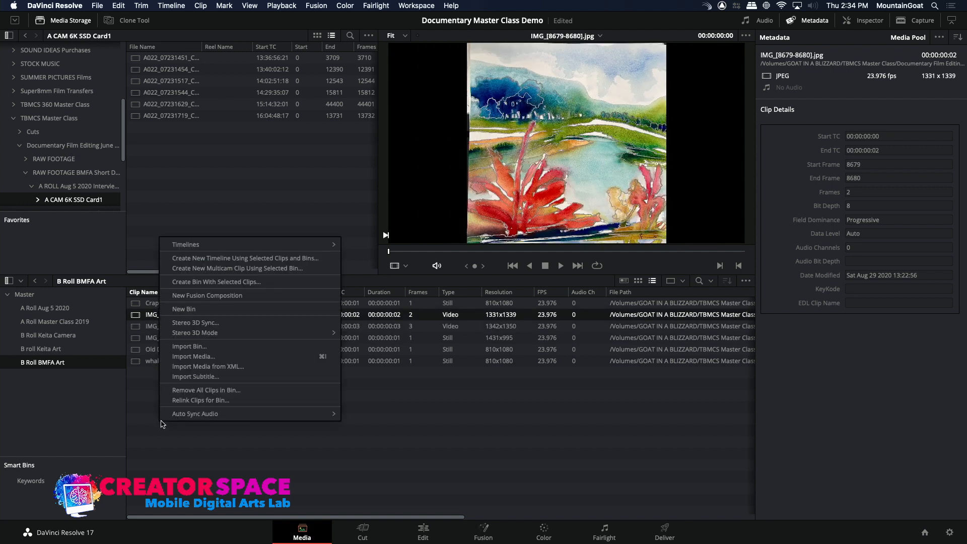
right_click(164, 422)
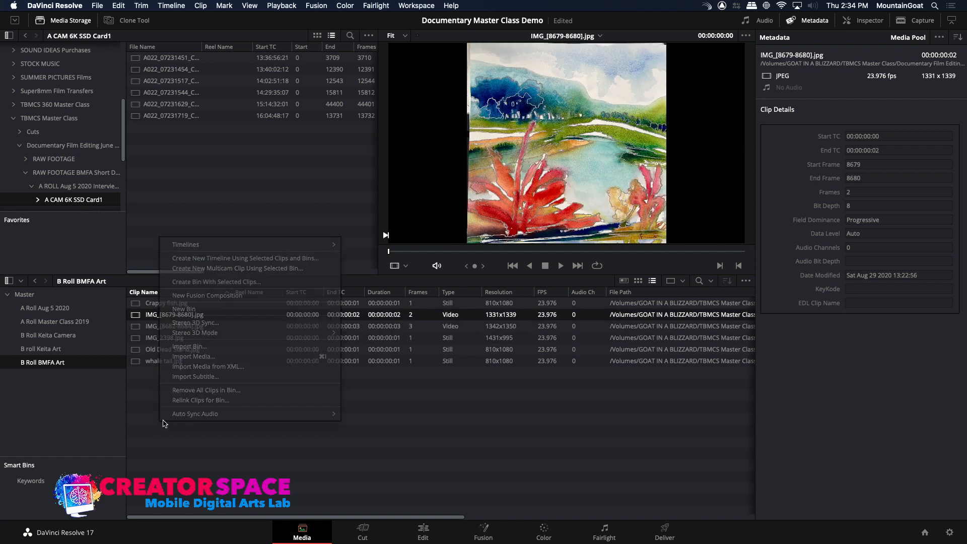
click(183, 356)
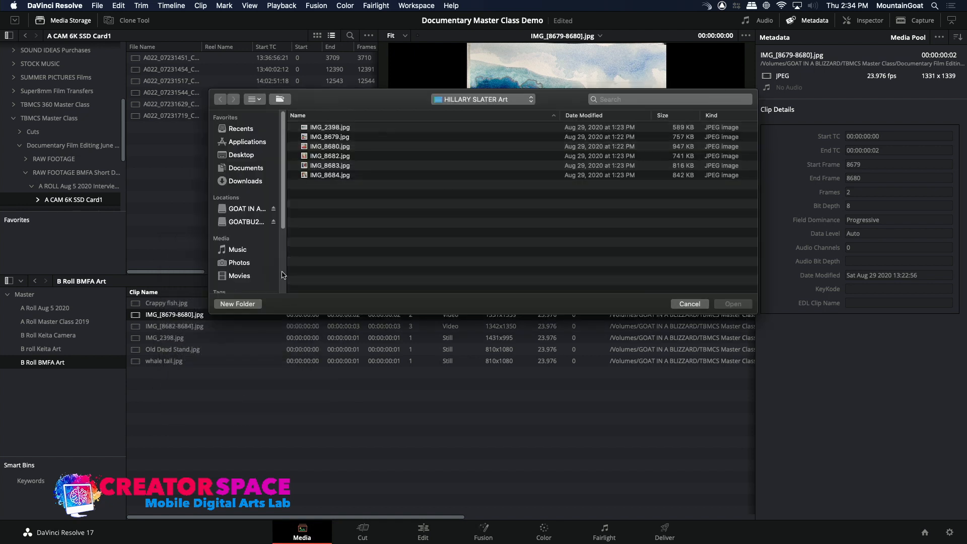
click(305, 129)
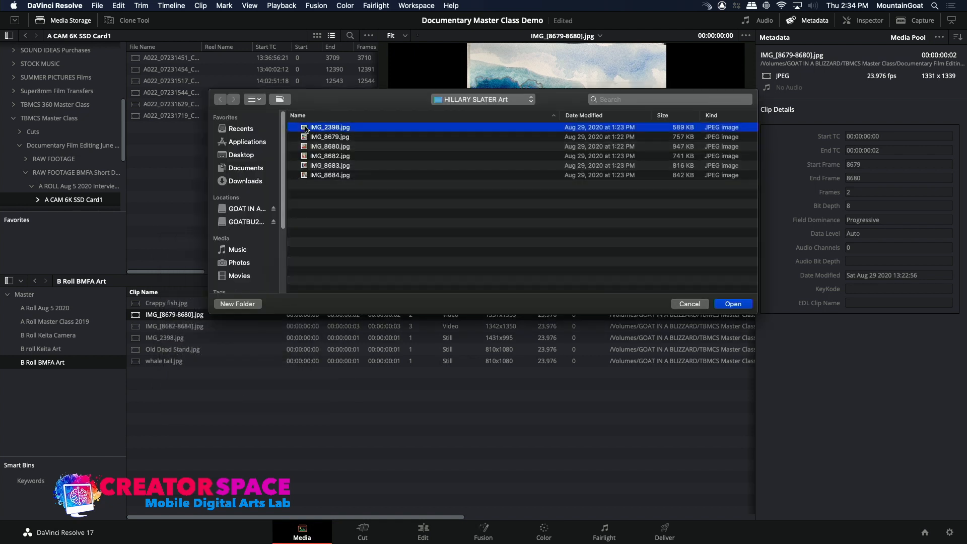
click(733, 304)
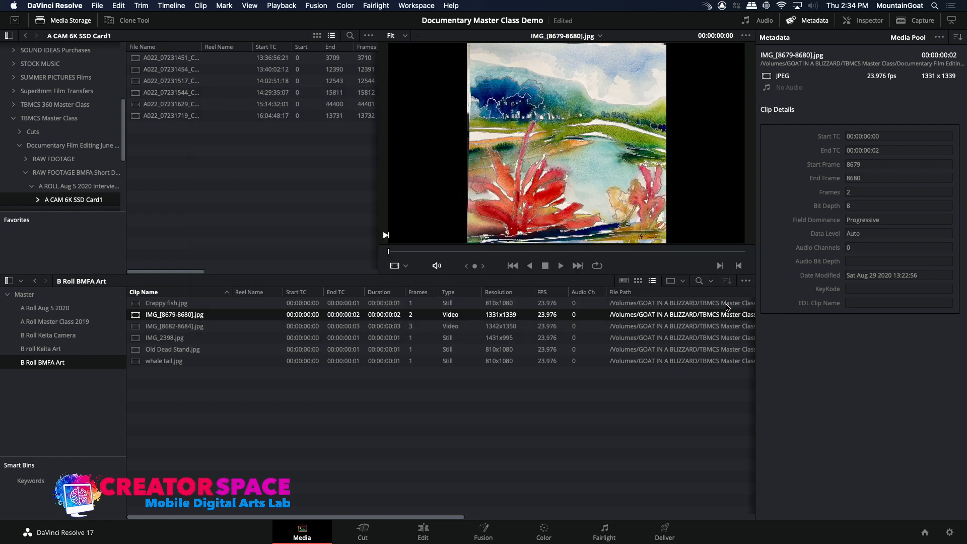
- Import IMG_8679.jpg on its own into the B Roll BMFA Art bin, preview the stills and clear the selection
click(448, 411)
right_click(449, 411)
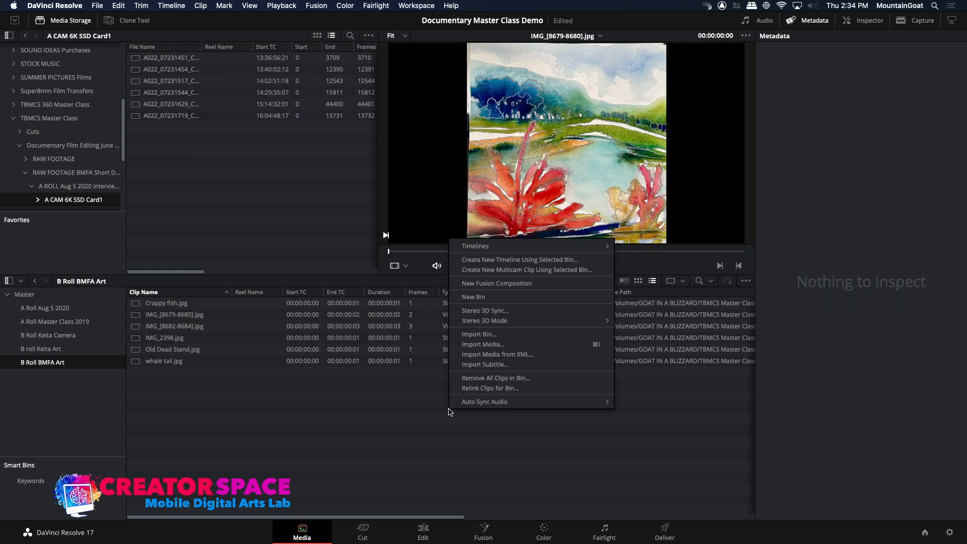
click(497, 346)
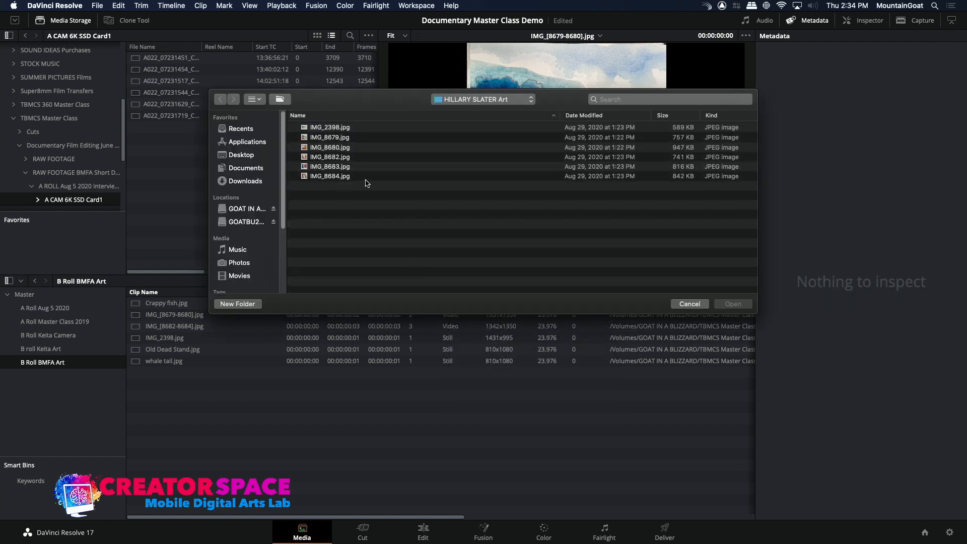
click(317, 140)
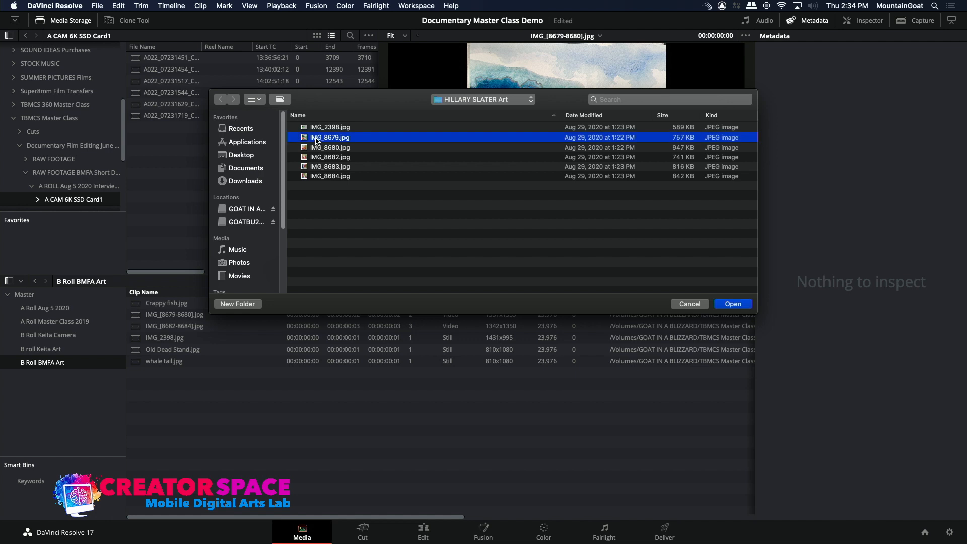
click(719, 303)
click(138, 339)
click(136, 350)
click(142, 403)
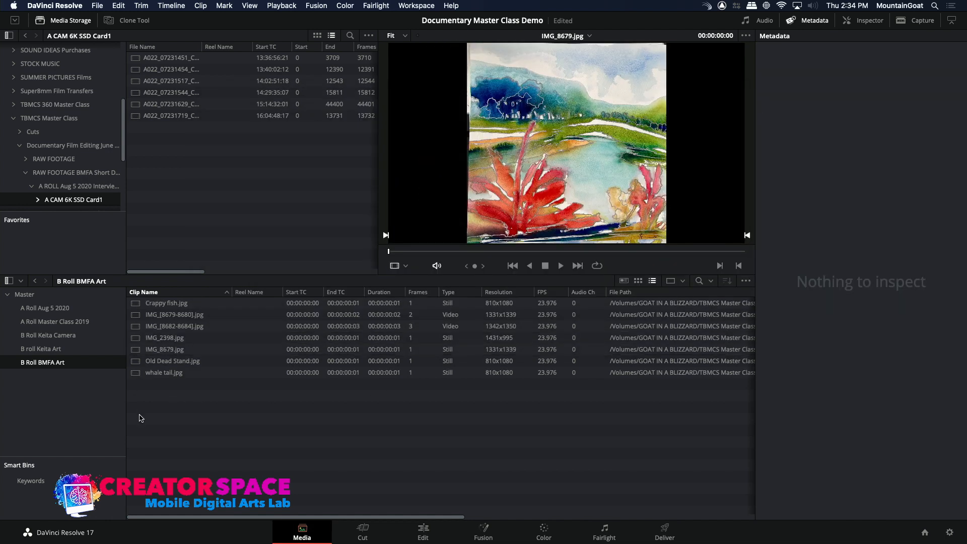
- Select the A Roll Aug 5 2020 bin and show its clips on the Edit page
click(56, 312)
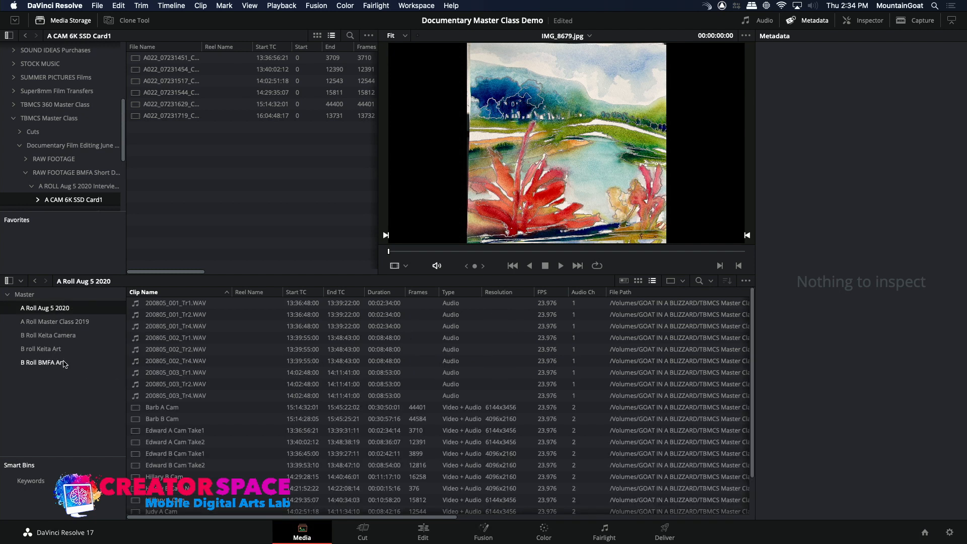
click(422, 532)
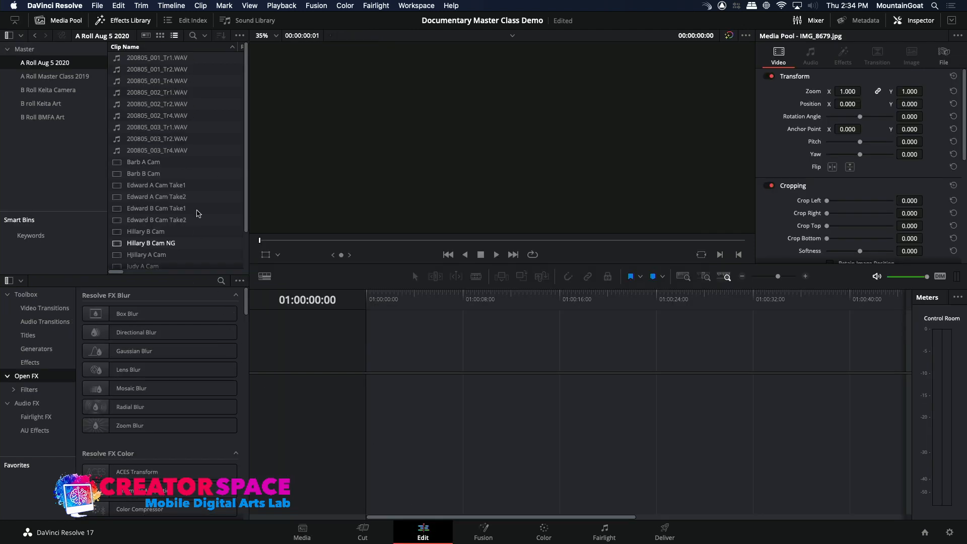
double_click(69, 64)
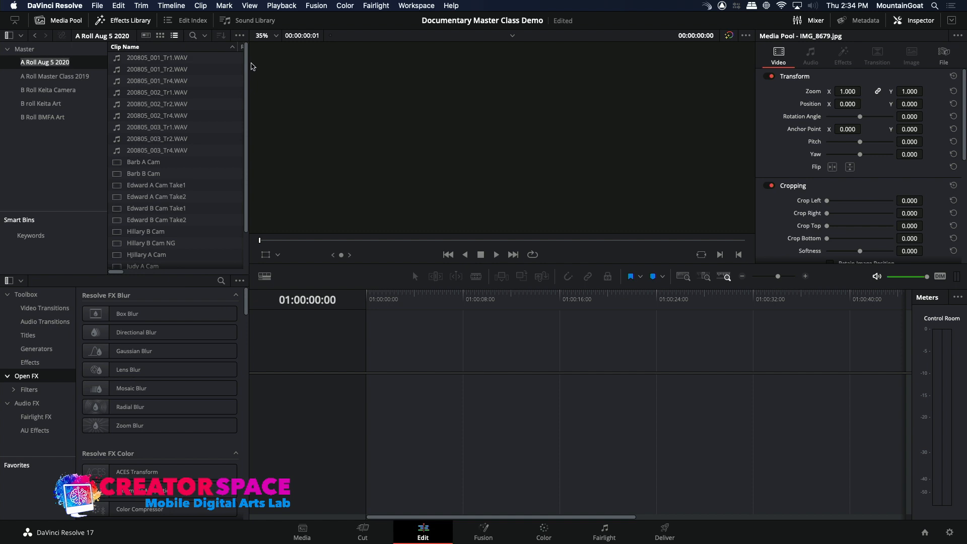
click(246, 64)
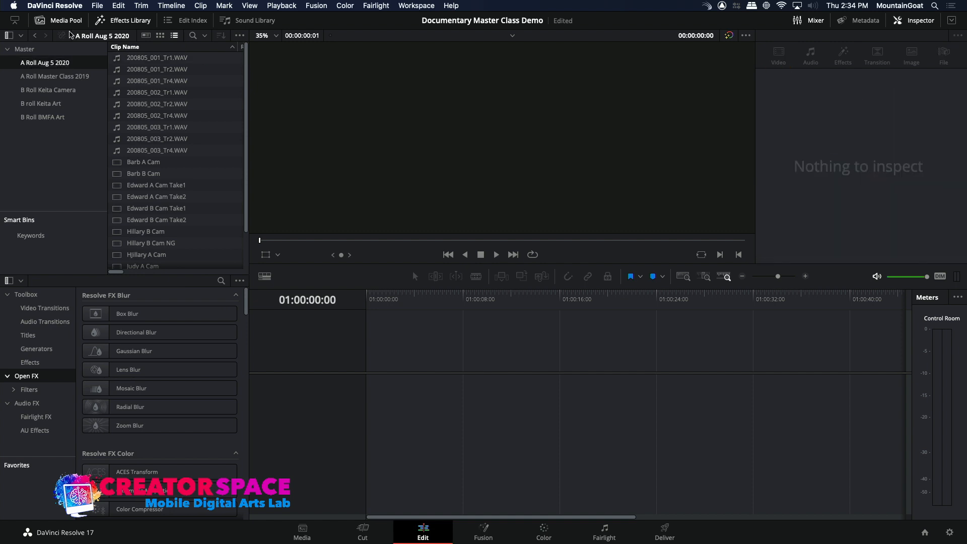
- Create a new bin named BMFA Doc Cuts under the Master bin
click(33, 48)
right_click(31, 50)
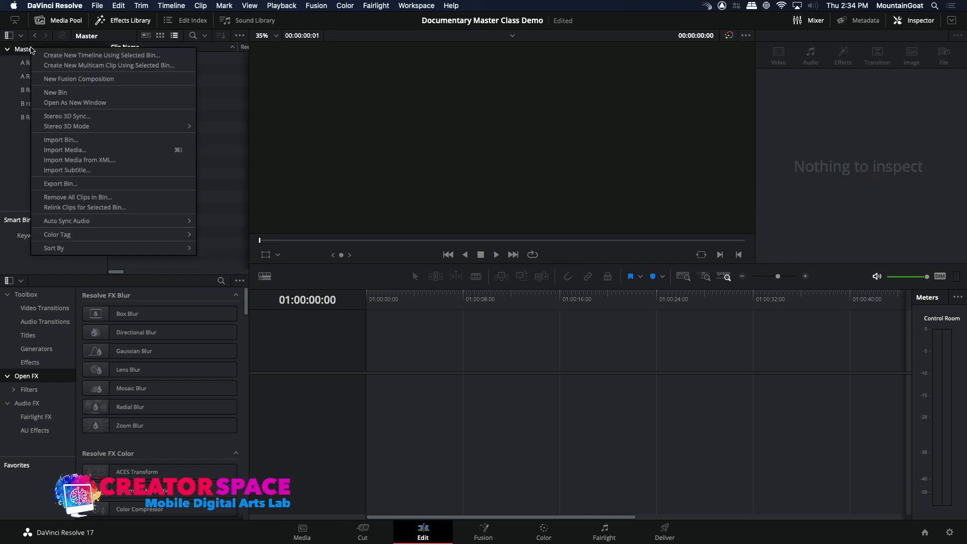
click(55, 92)
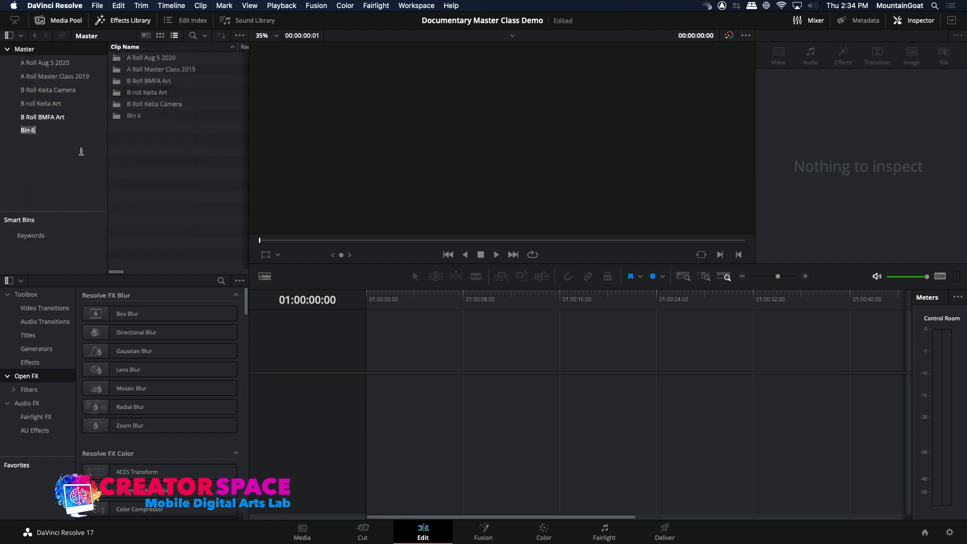
key(BackSpace)
text(BMFA Doc Cuts)
key(Return)
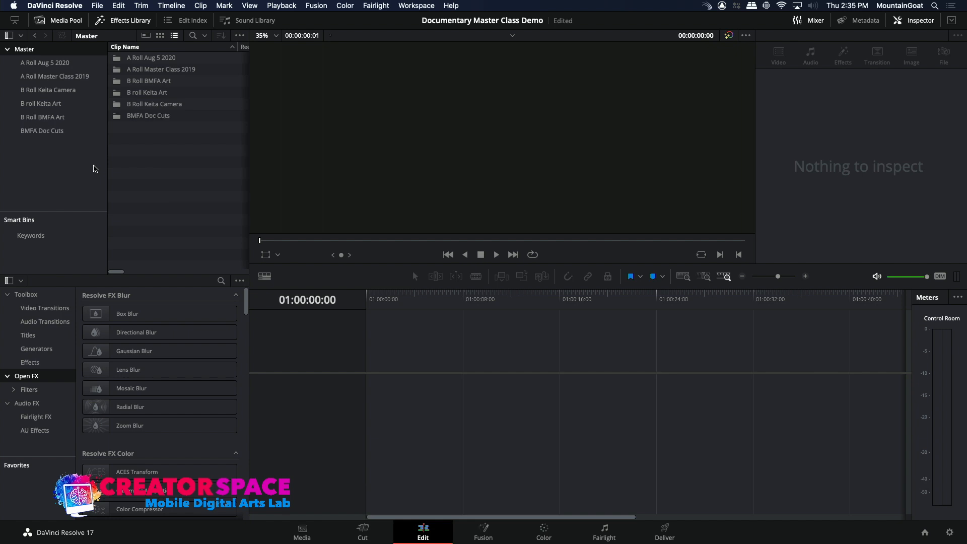
- Create an empty timeline in the BMFA Doc Cuts bin, named with the interviewee's first name followed by "Interview Sync"
double_click(111, 118)
right_click(124, 89)
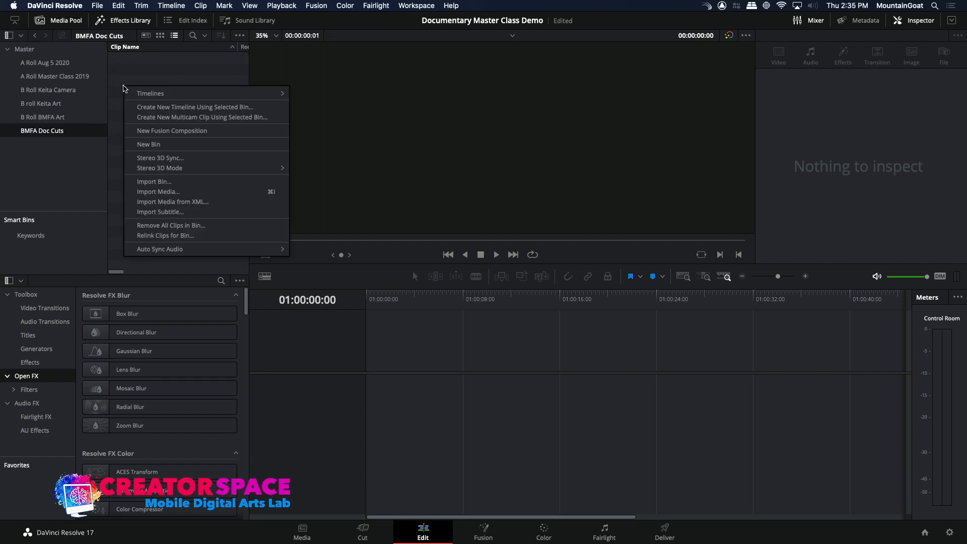
mouse_move(186, 94)
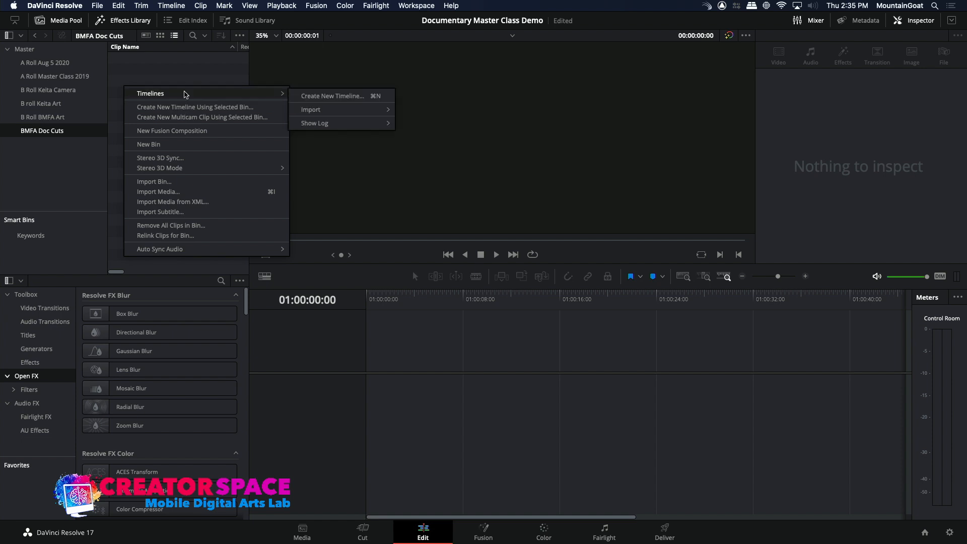
click(330, 100)
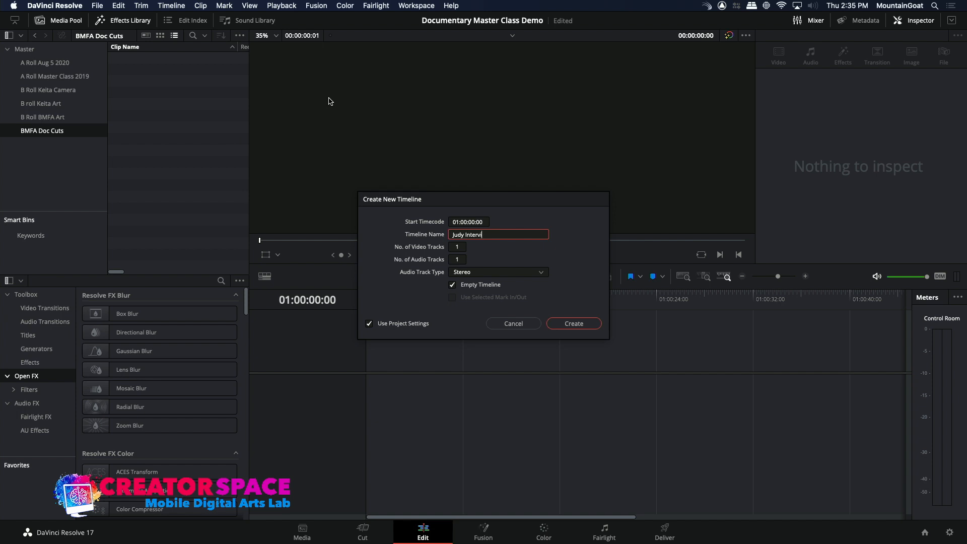
key(Return)
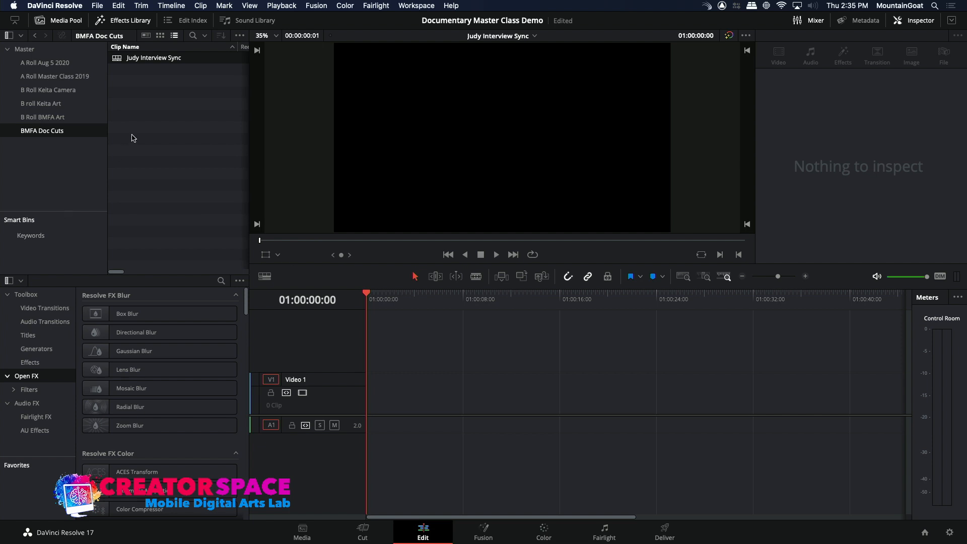
- Overwrite the interviewee's full A Cam clip from the A Roll Aug 5 2020 bin into the timeline and return the playhead to the start
click(44, 62)
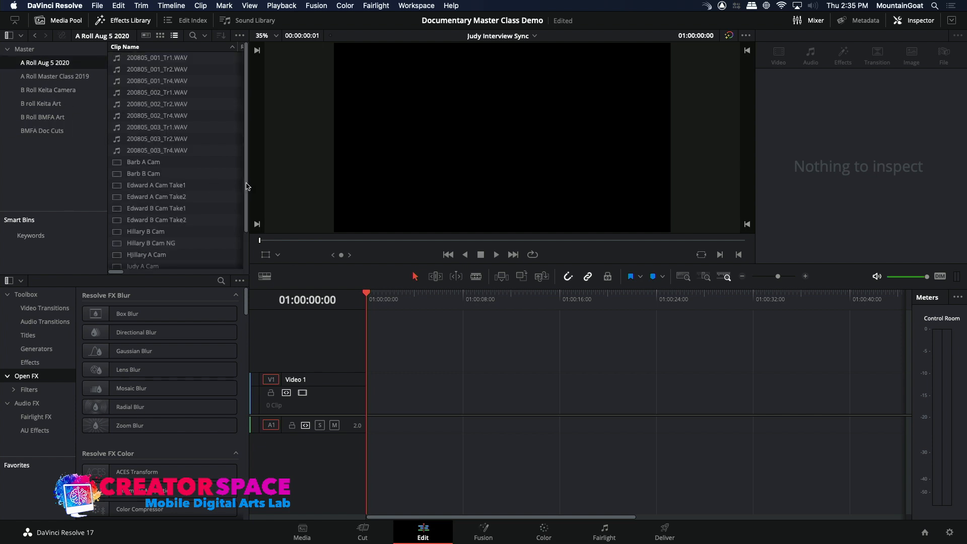
scroll(130, 184, down, 3)
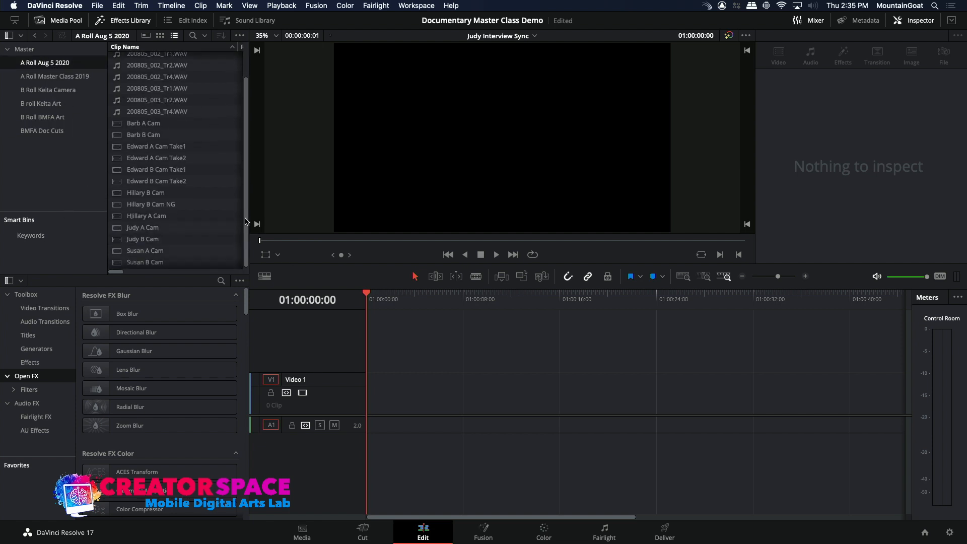
click(116, 229)
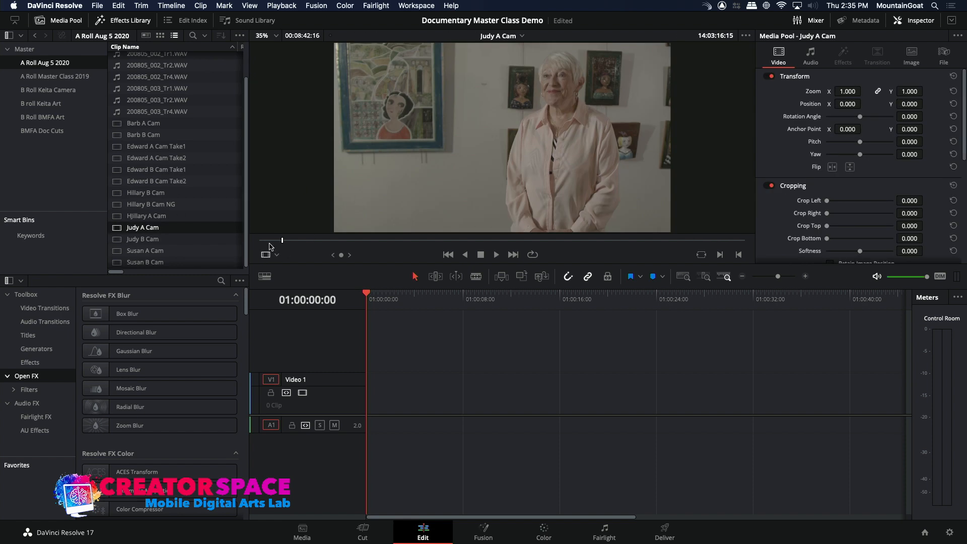
drag(268, 242, 259, 242)
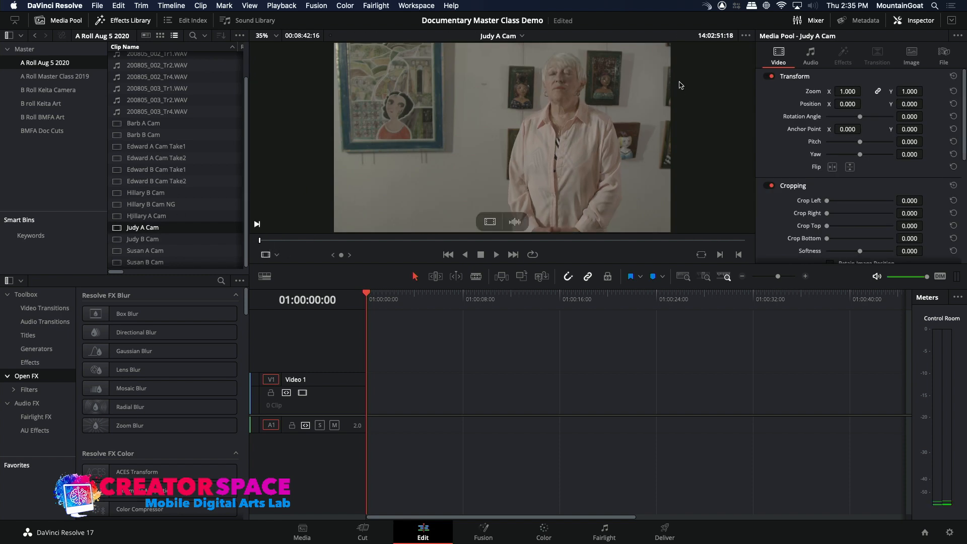
click(116, 240)
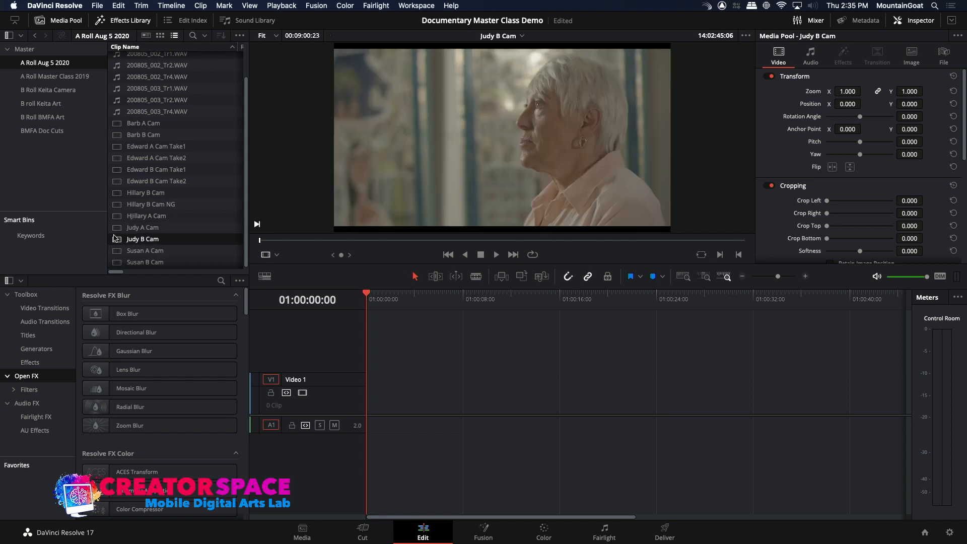
click(117, 228)
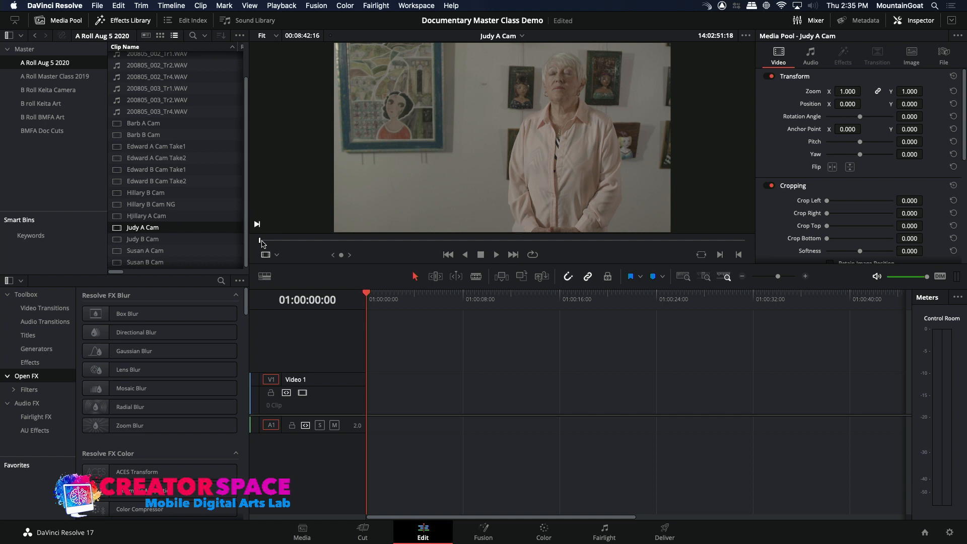
click(521, 277)
drag(379, 300, 337, 305)
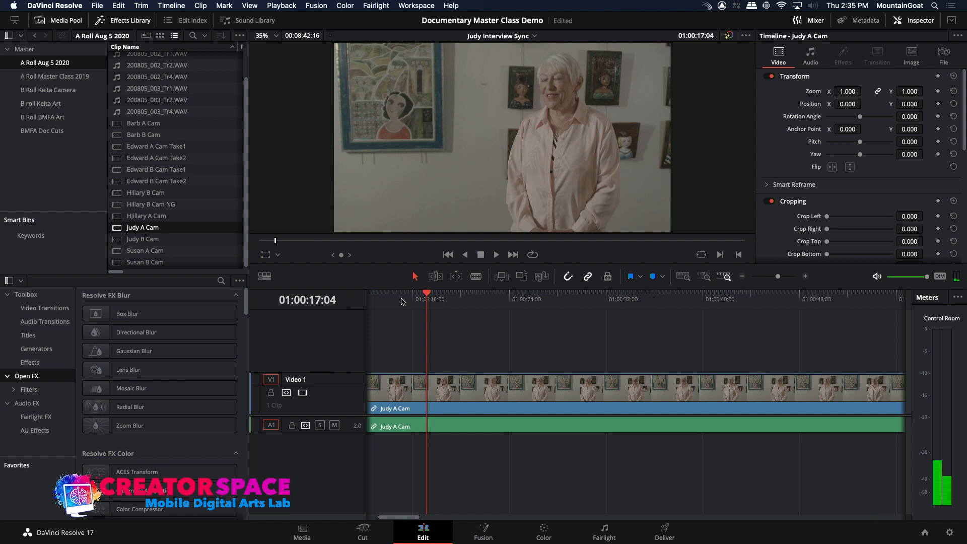
click(742, 277)
click(742, 277)
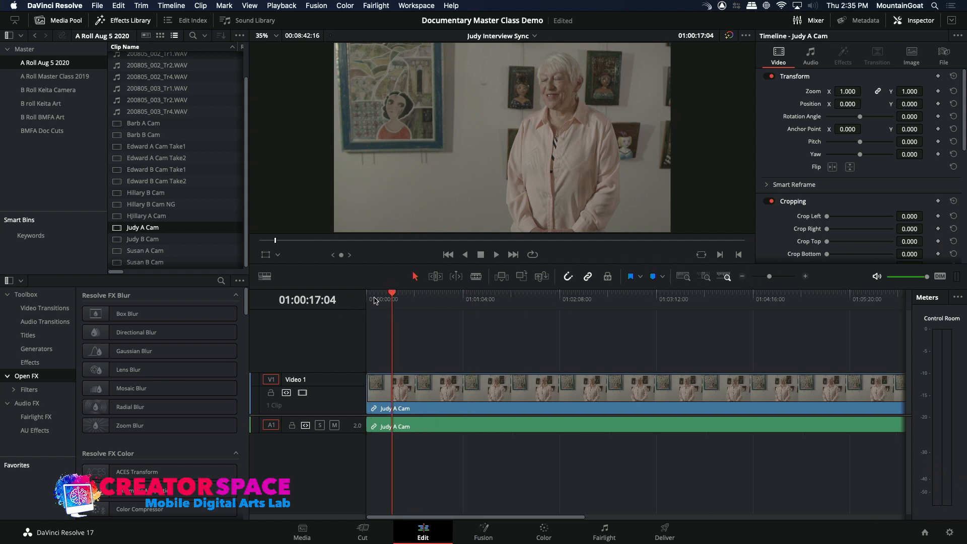
key(Home)
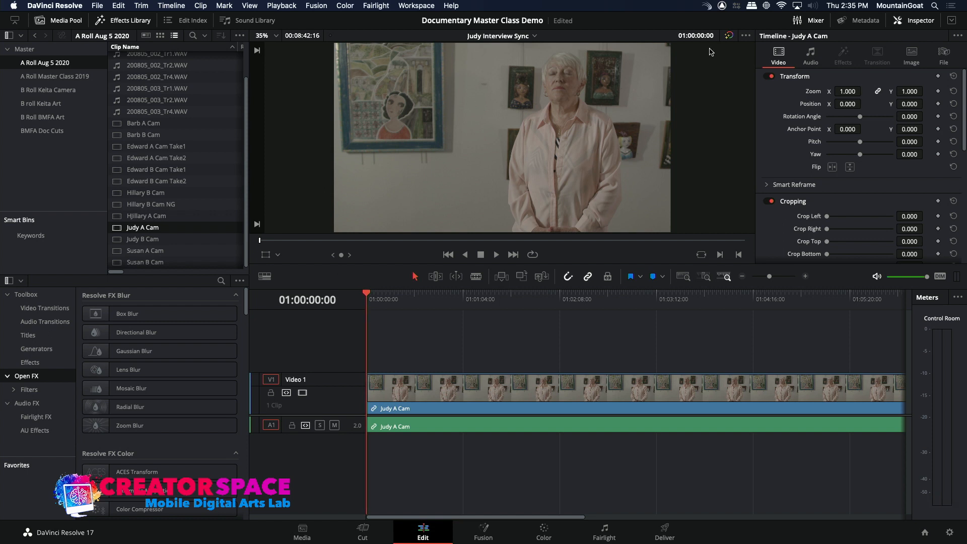
- Compare the start timecodes of the interviewee's two camera clips and cue the B Cam clip to 14:02:51:18
click(151, 239)
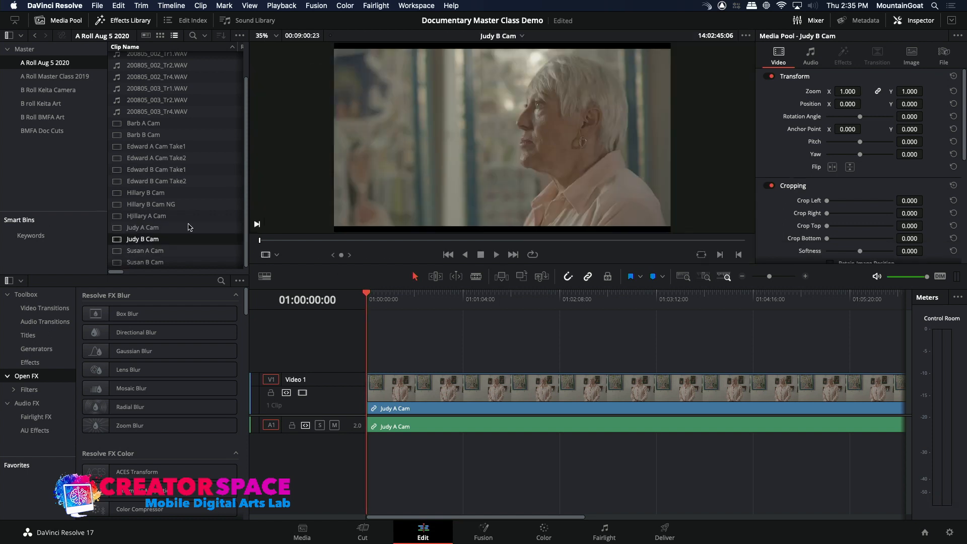
drag(375, 299, 344, 300)
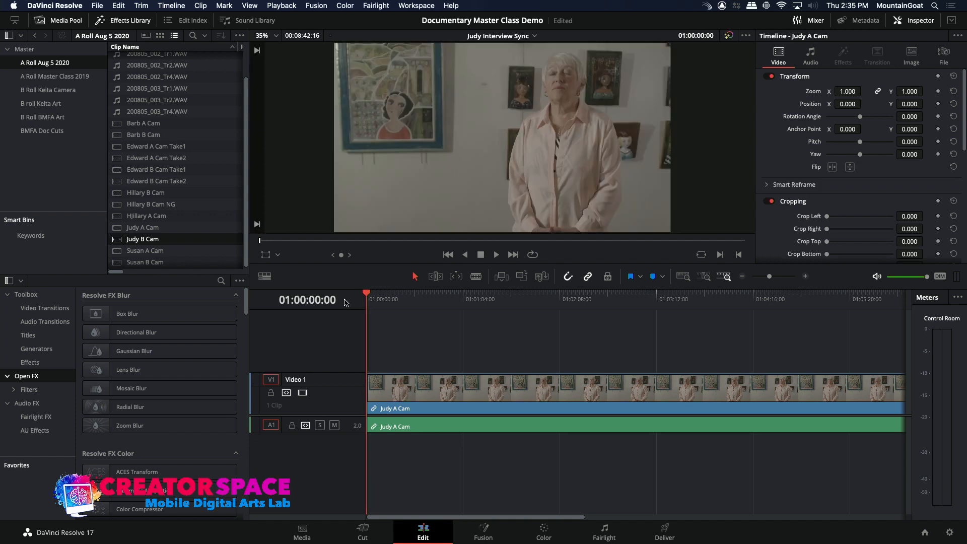
click(116, 229)
double_click(116, 229)
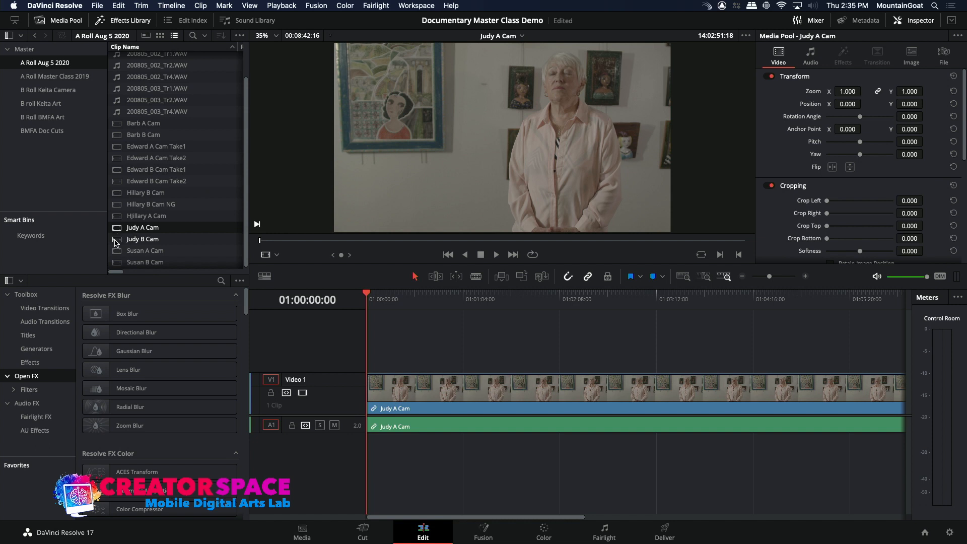
double_click(117, 240)
click(708, 36)
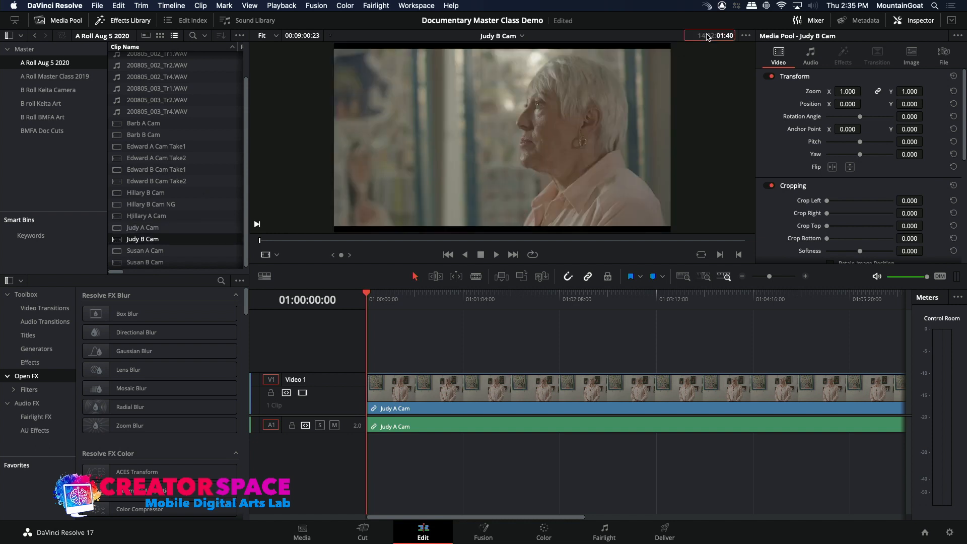
text(14:02:51:18)
key(Return)
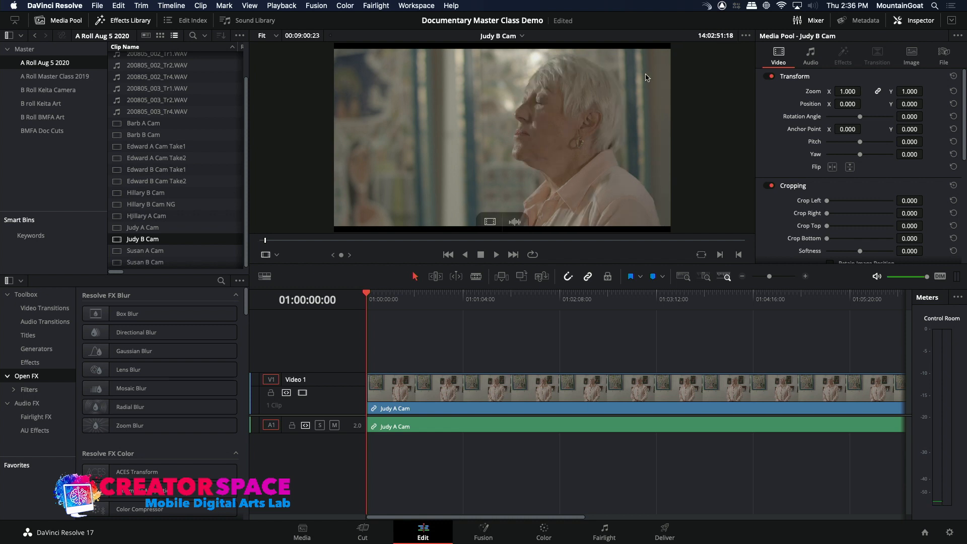
- Add a second video track and a second stereo audio track to the interview timeline
drag(374, 293, 344, 293)
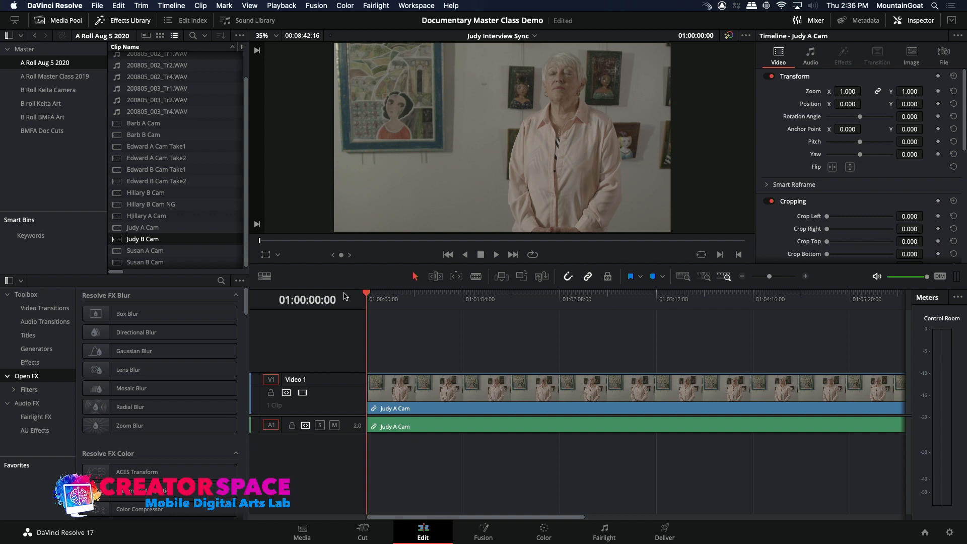
right_click(323, 351)
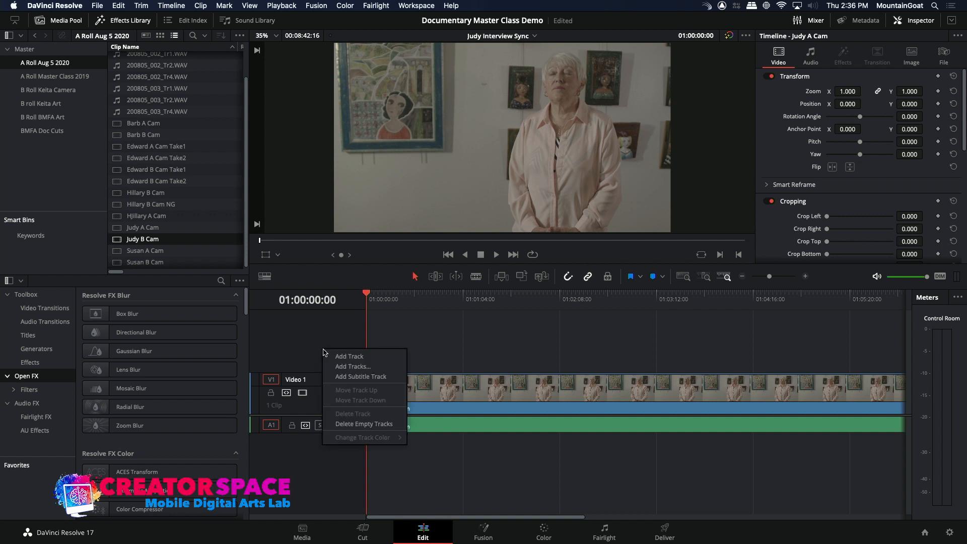
click(335, 356)
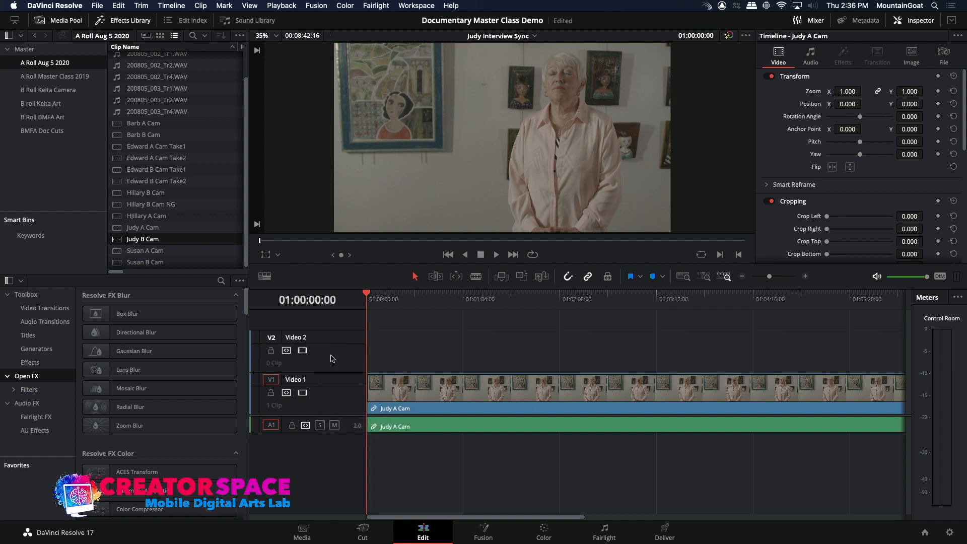
right_click(288, 445)
mouse_move(346, 328)
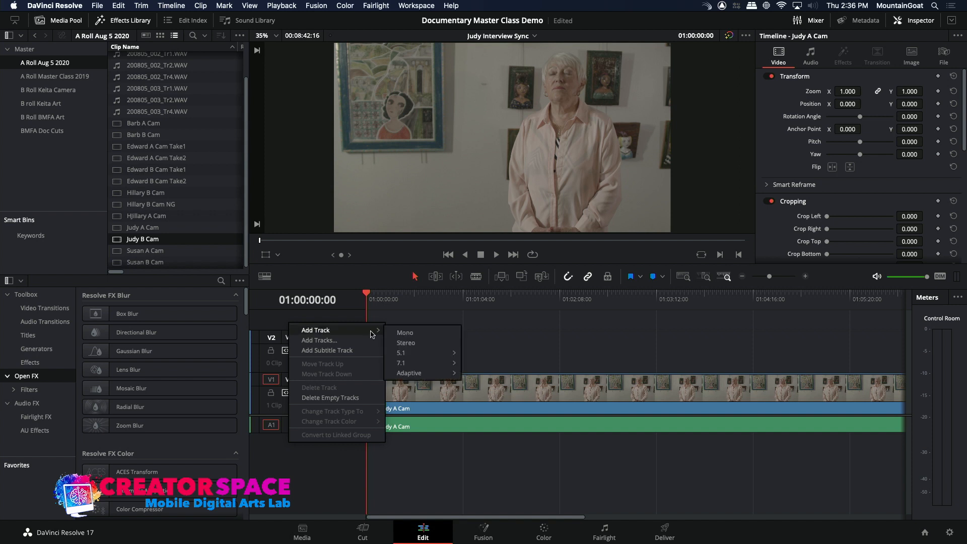
click(401, 343)
- Route the source to Video 2 and the second audio track, and overwrite the cued B Cam clip at the timeline start
click(268, 443)
click(271, 338)
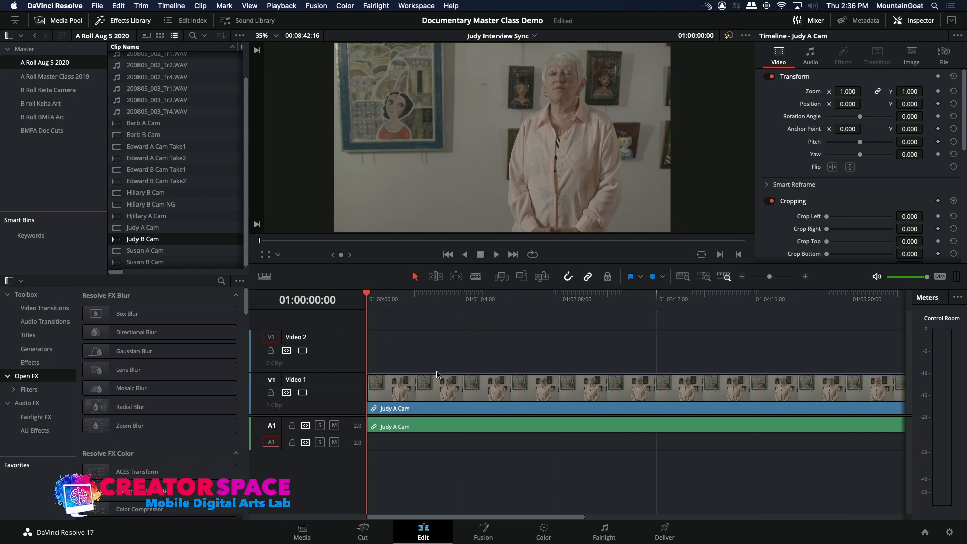
click(521, 276)
- Play the timeline from 01:07:13:16 while switching Video 2 off and on to check the camera sync, then return to the start with Video 2 enabled
click(485, 297)
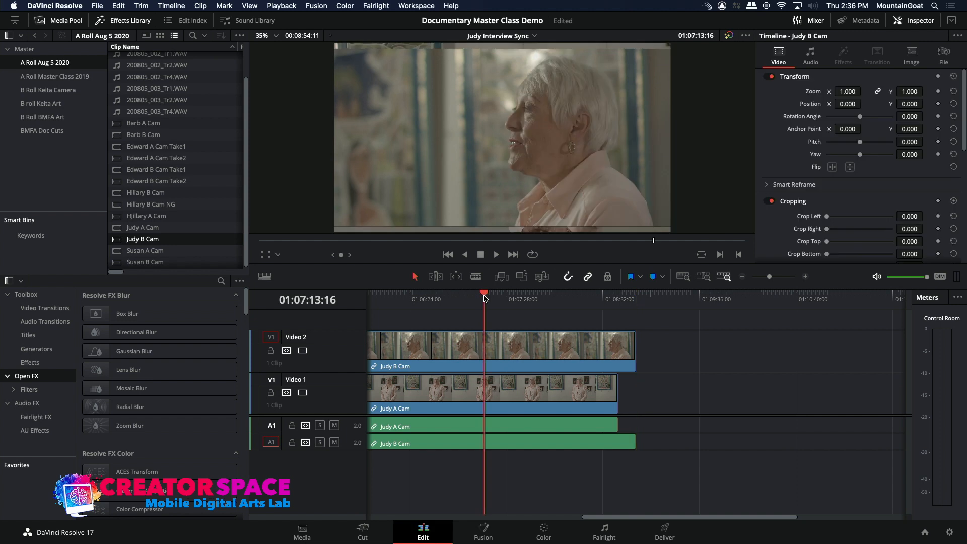
key(space)
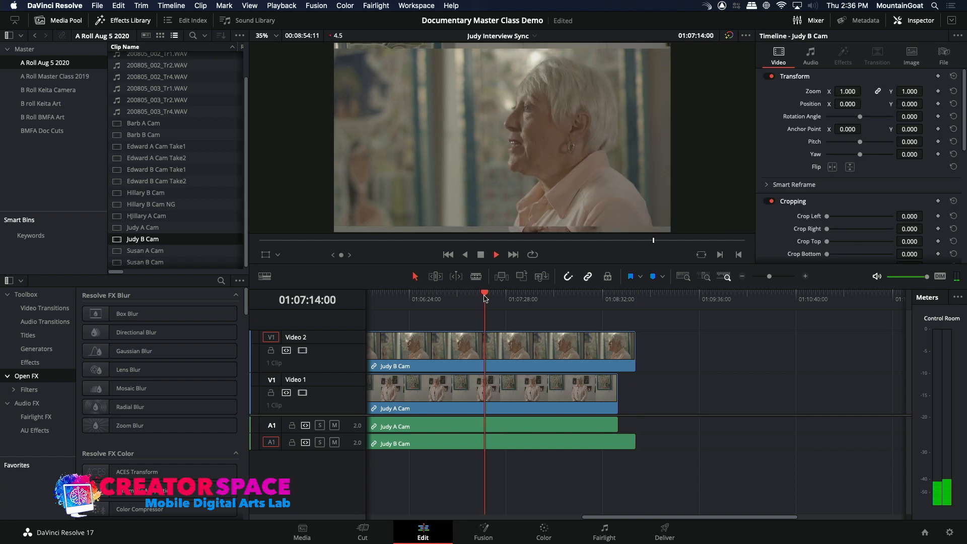
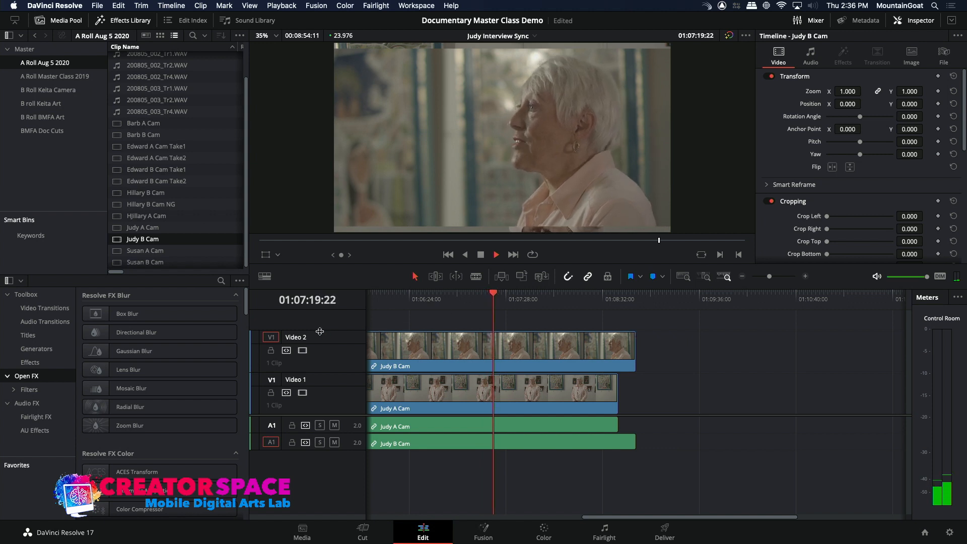
click(302, 350)
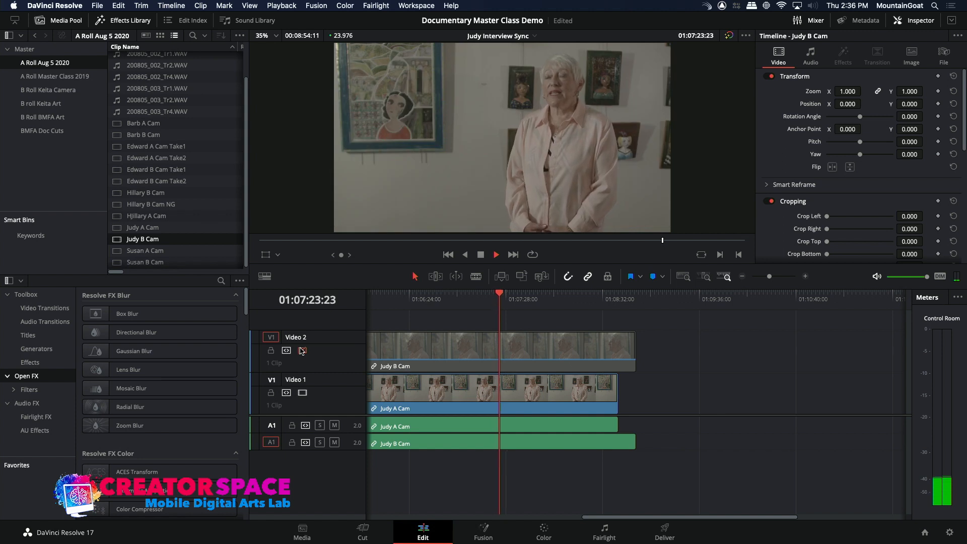
click(301, 350)
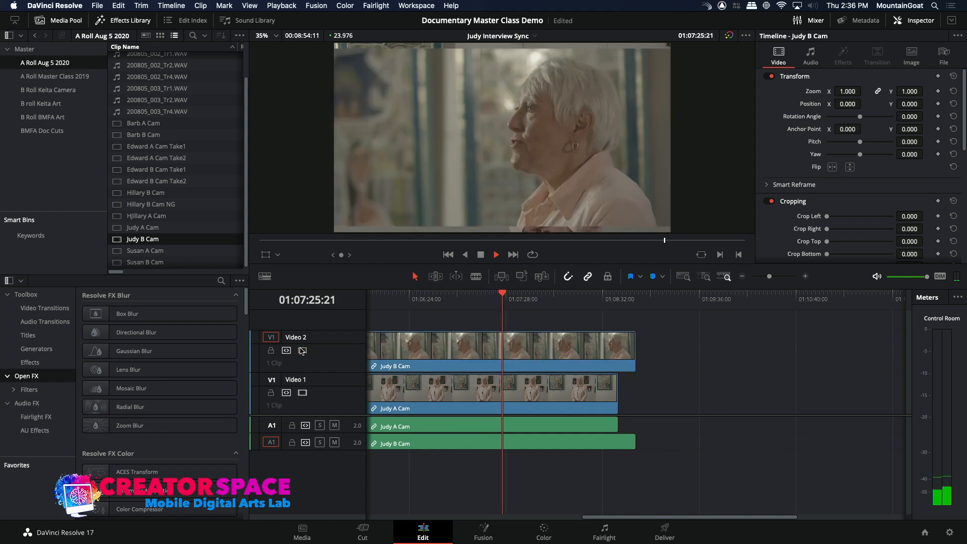
click(302, 350)
key(space)
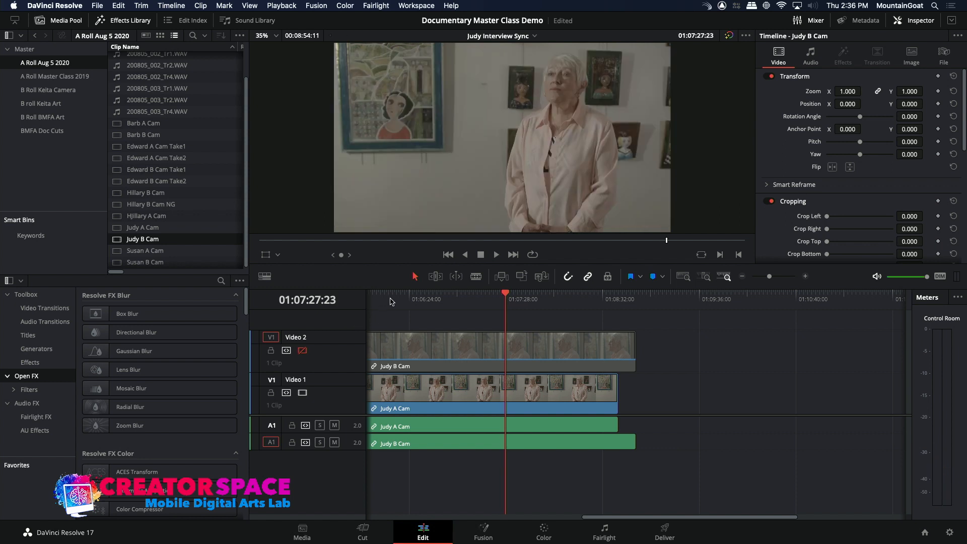
key(Home)
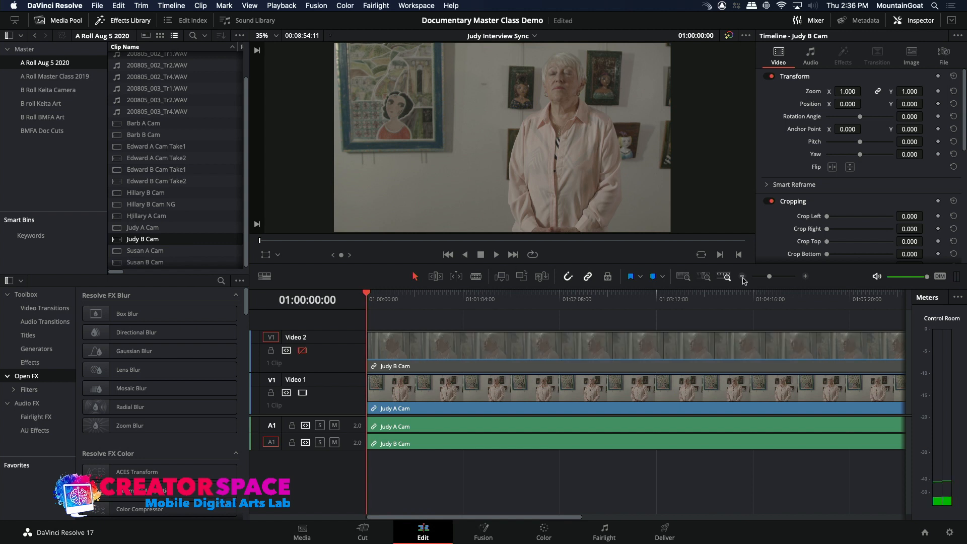
click(743, 277)
click(743, 277)
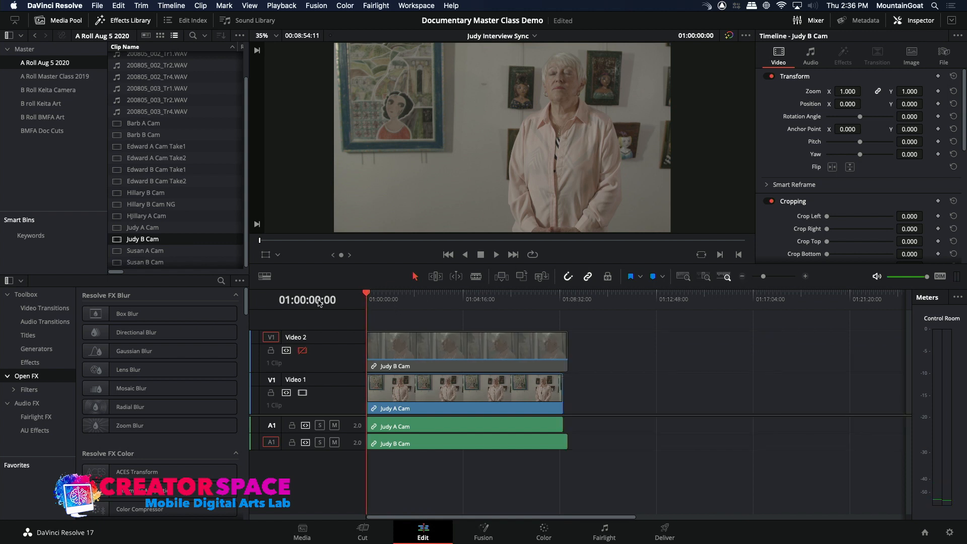
click(302, 350)
- Add three mono audio tracks below the two stereo audio tracks in the interview timeline
right_click(309, 469)
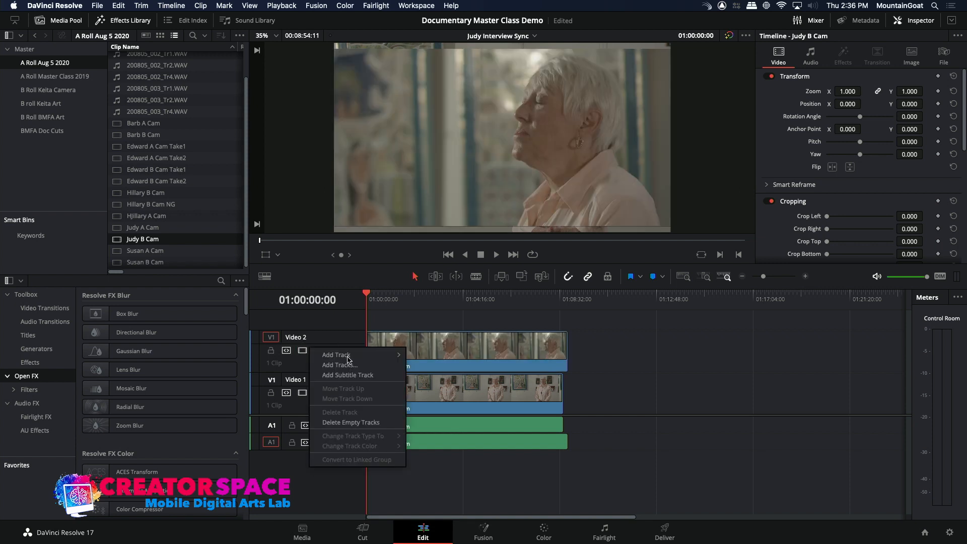
mouse_move(348, 355)
click(436, 359)
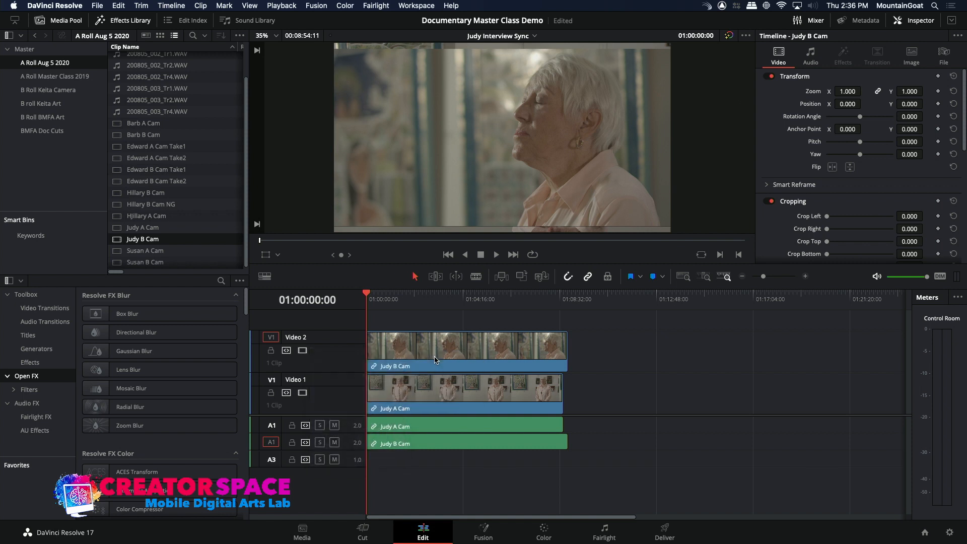
right_click(332, 490)
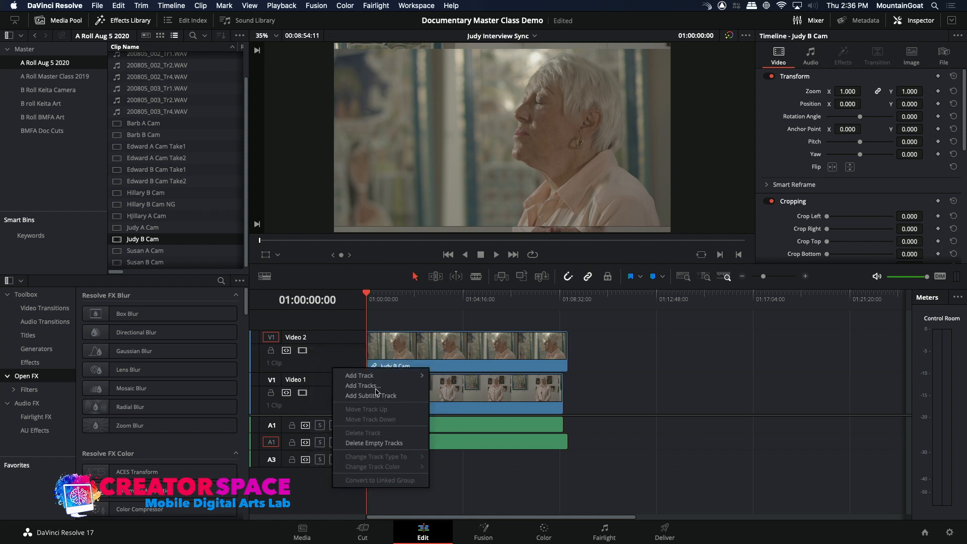
mouse_move(387, 375)
click(436, 380)
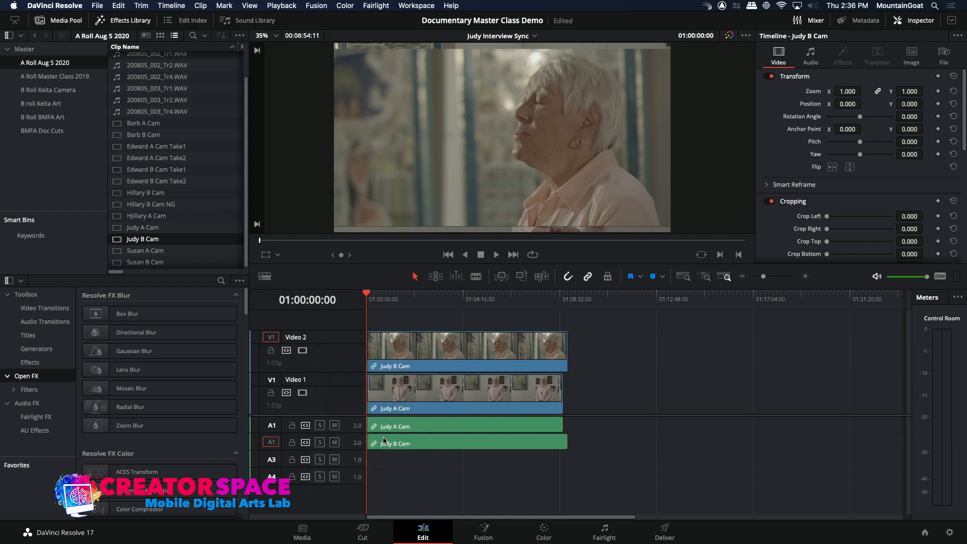
right_click(344, 499)
mouse_move(409, 381)
click(456, 387)
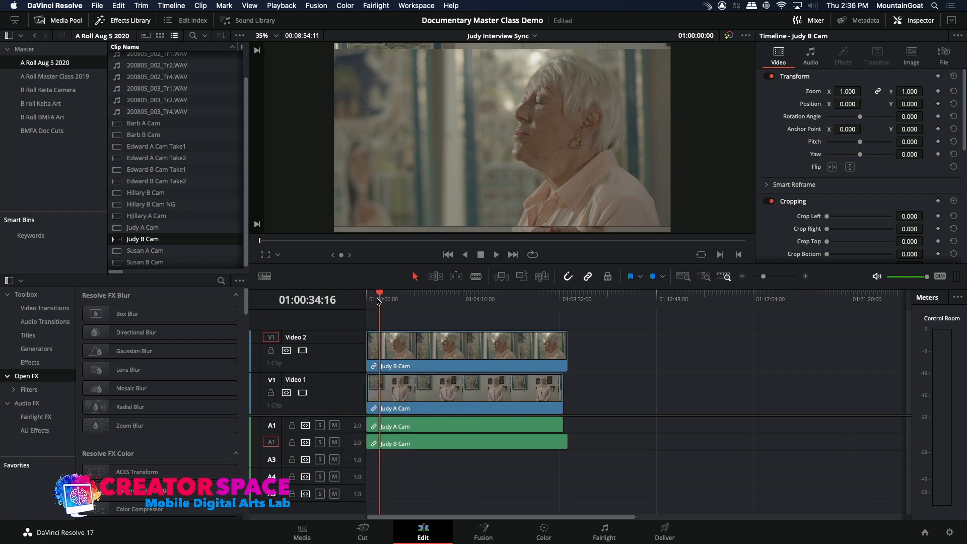
- Rename the 200805_003_Tr1.WAV clip, replacing the 200805_003 prefix with the interviewee's first name and "Interview" while keeping the _Tr1.WAV ending
click(271, 338)
drag(247, 170, 253, 123)
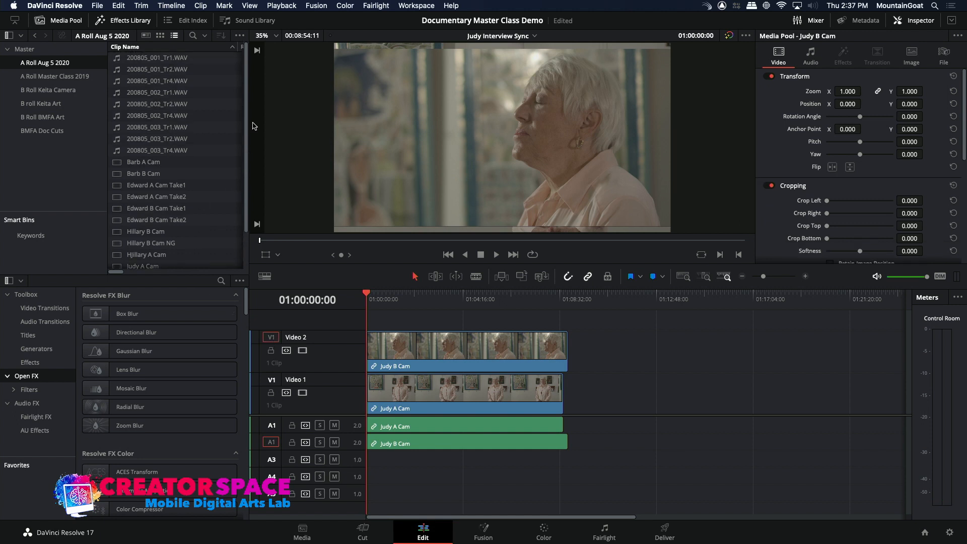
click(132, 129)
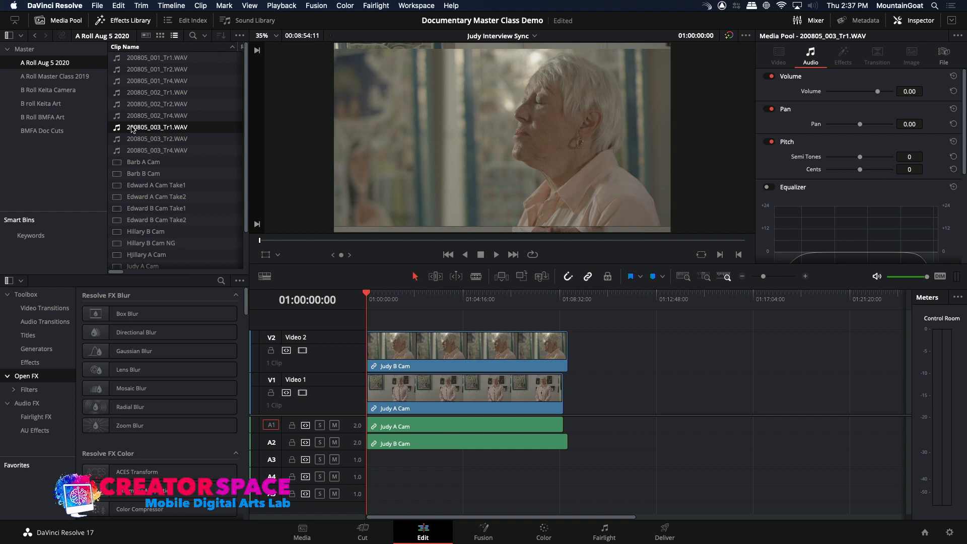
click(133, 129)
click(158, 126)
drag(161, 128, 114, 125)
text(Judy Inter)
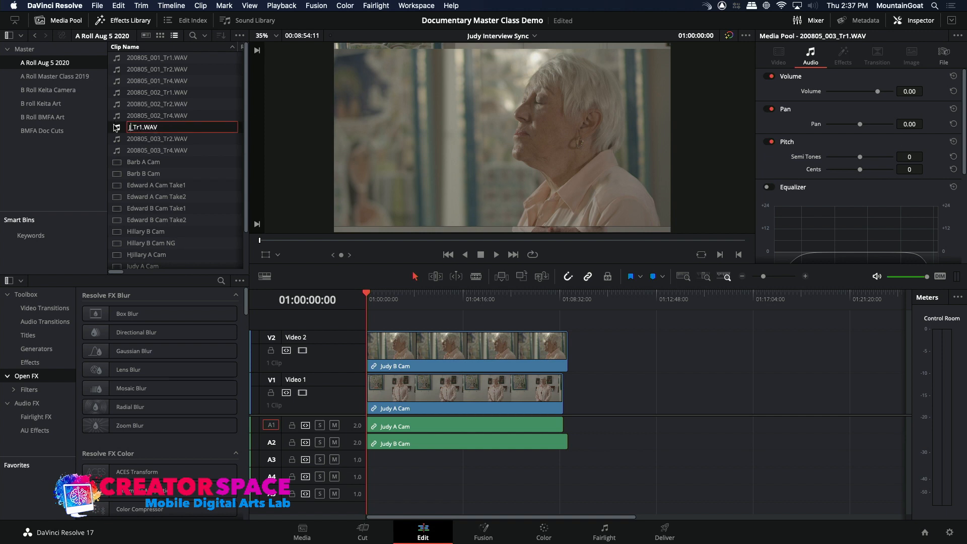
text(view)
- Rename the 200805_003_Tr2.WAV clip with the interviewee's first name and "Interview" as prefix, keeping the _Tr2.WAV ending
click(117, 141)
click(151, 141)
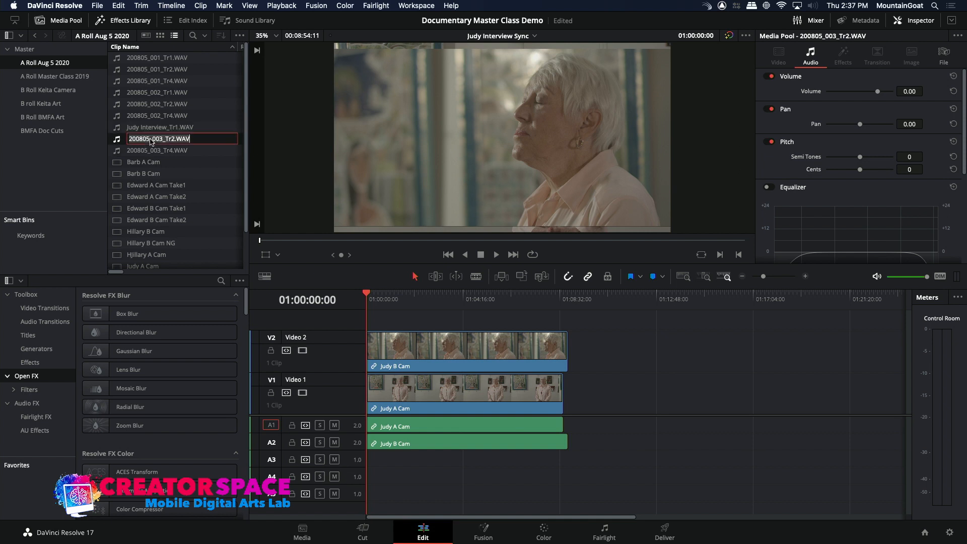
click(157, 140)
key(BackSpace)
key(BackSpace)
key(BackSpace)
key(BackSpace)
key(BackSpace)
key(BackSpace)
key(BackSpace)
key(BackSpace)
key(BackSpace)
key(BackSpace)
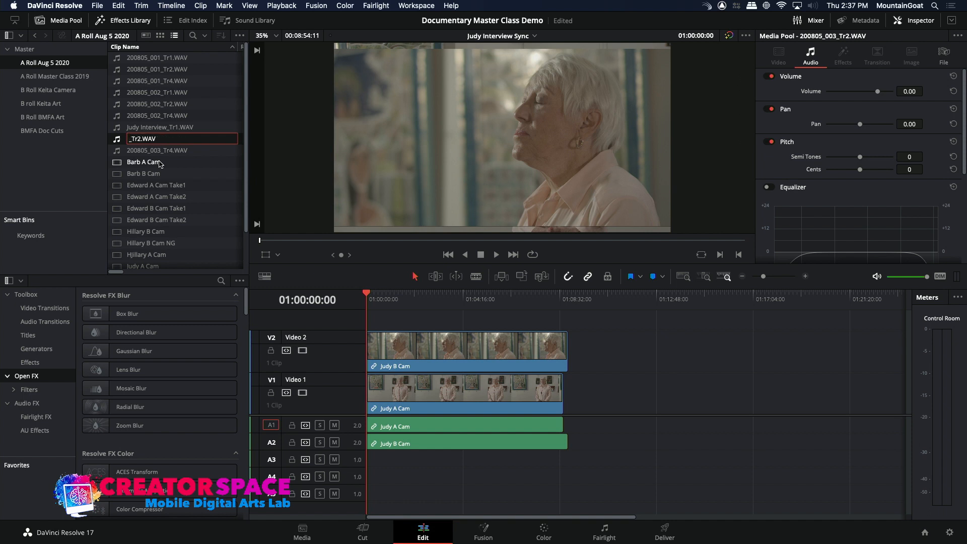
text(Judy Interview)
- Replace the 200805_003 prefix of the Tr4 audio clip with the interviewee's first name and "Interview"
click(160, 152)
click(153, 153)
click(158, 151)
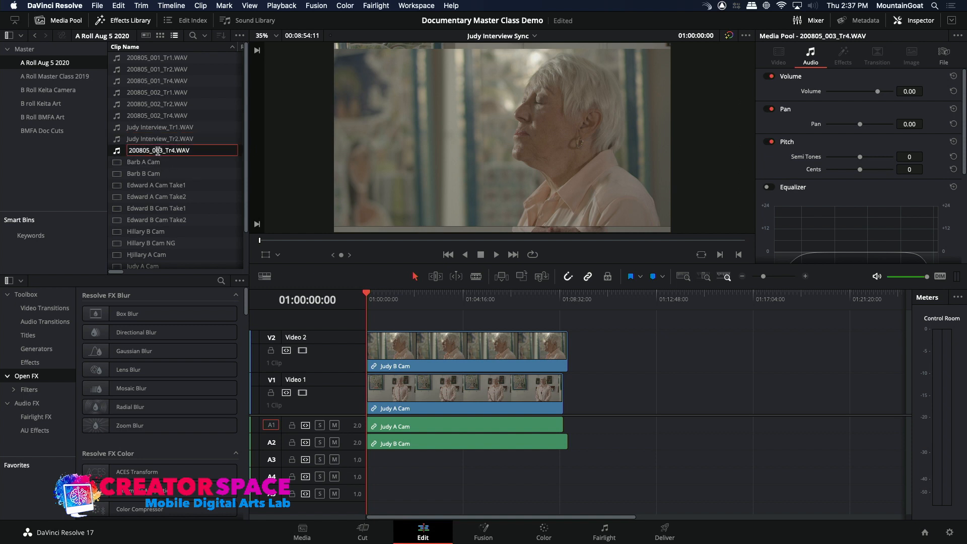
drag(160, 151, 118, 149)
text(Judy Interview)
key(Return)
- Compare the start timecode of the interviewee's A Cam clip with that of the interview's Tr1 audio clip in the source viewer
double_click(119, 127)
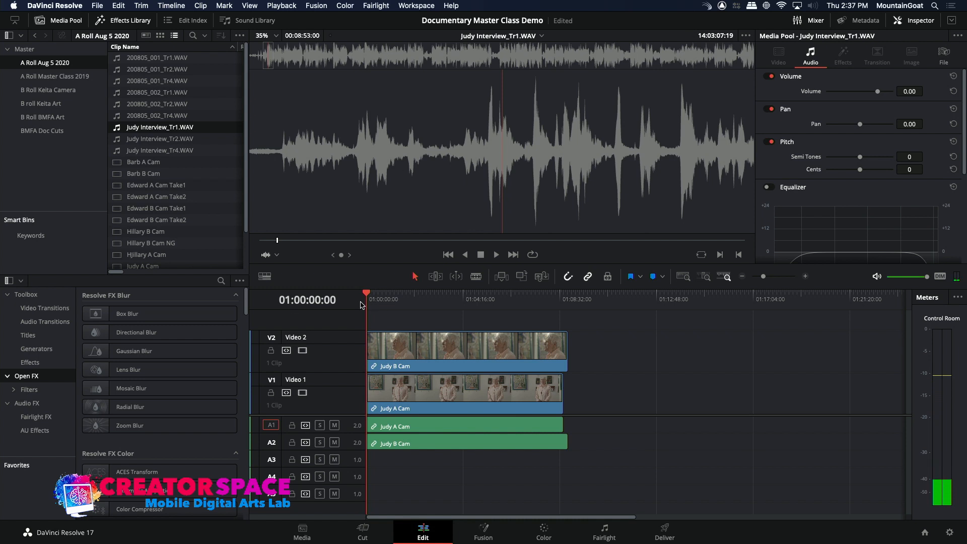
click(377, 306)
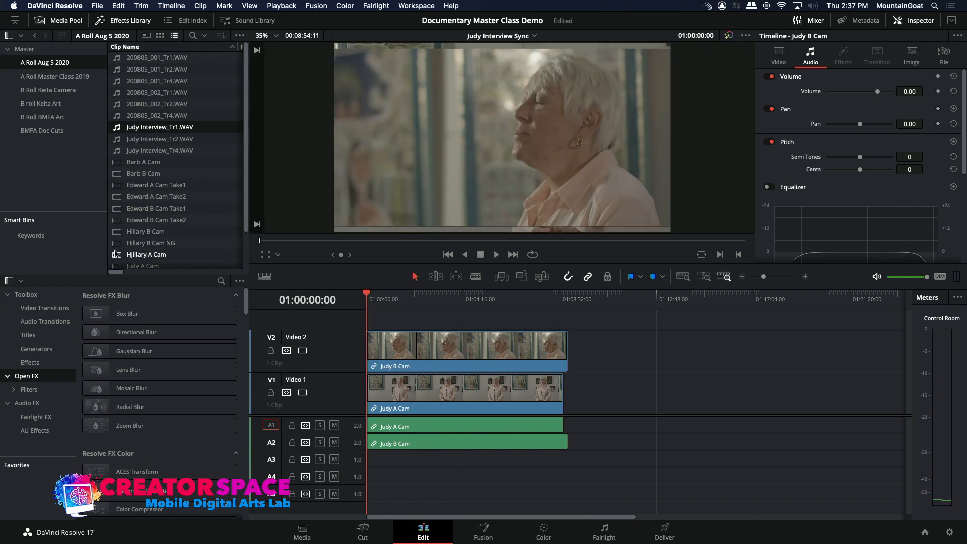
double_click(117, 267)
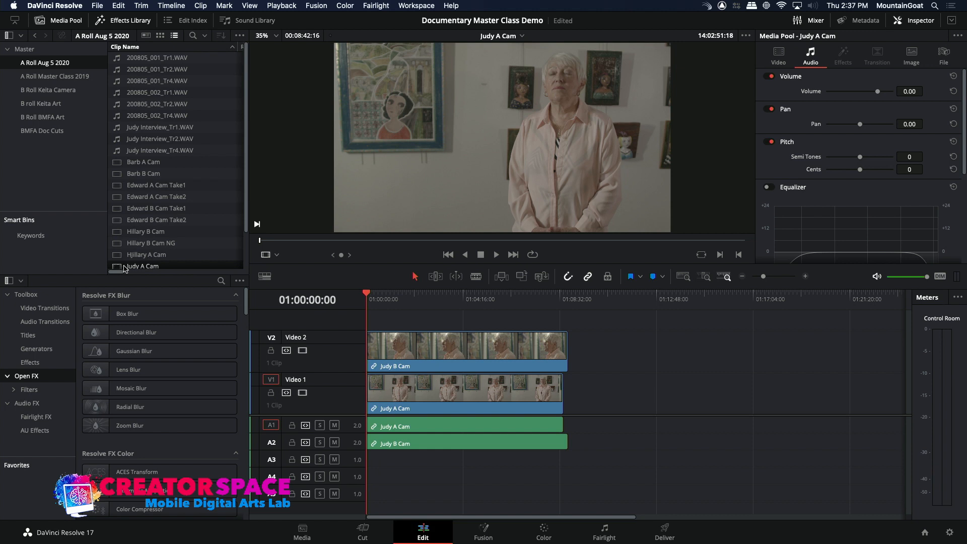
double_click(127, 128)
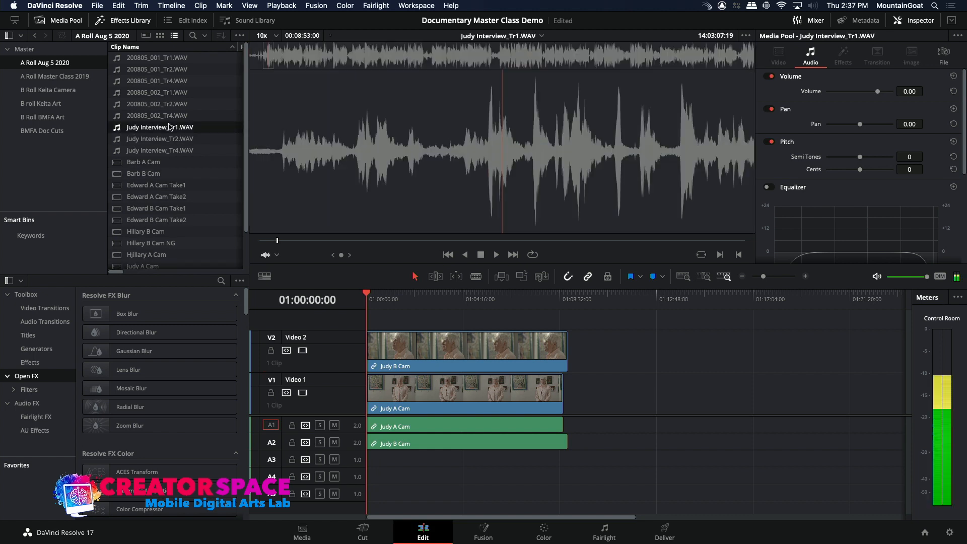
click(705, 36)
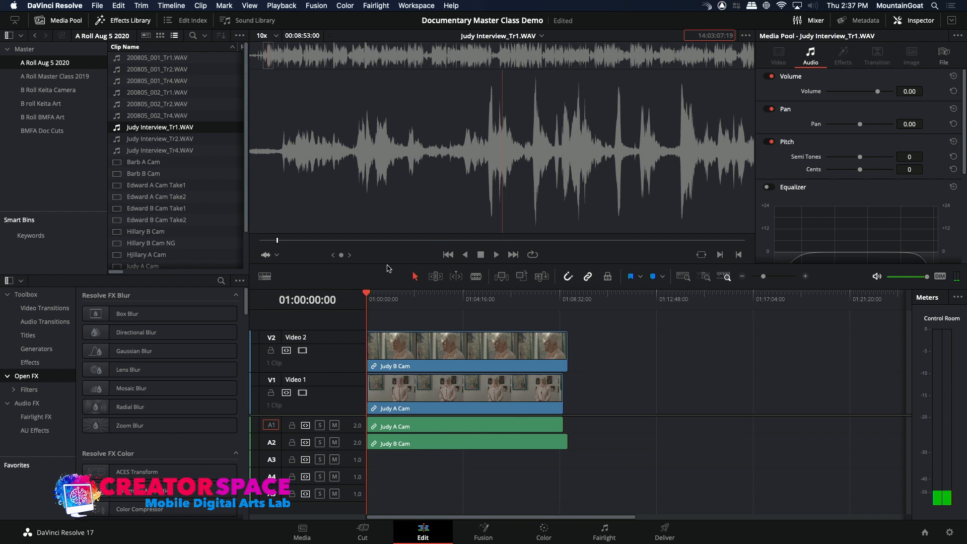
drag(270, 56, 230, 56)
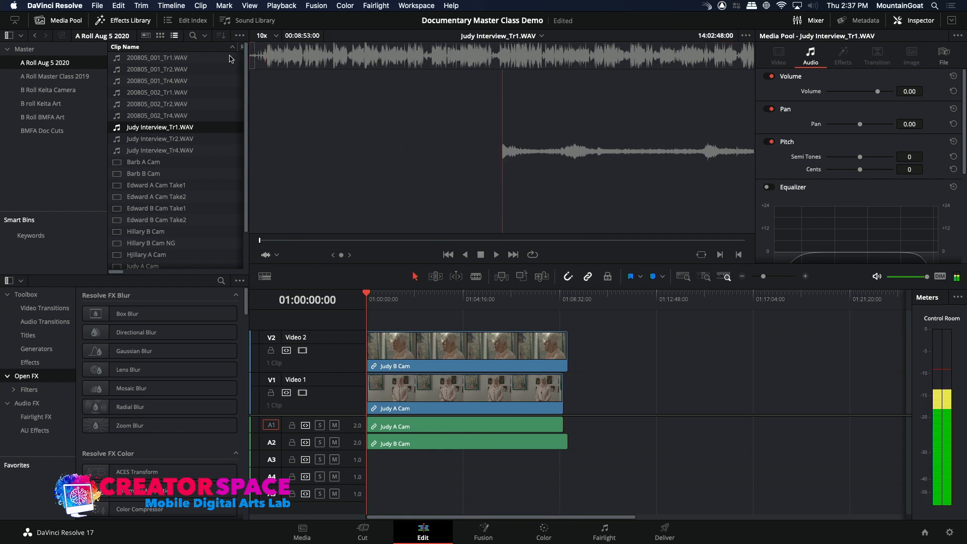
- Cue the interview's Tr1 audio to 14:02:51:18, mark In there, and overwrite it onto the third audio track at the timeline start
click(715, 36)
text(0140)
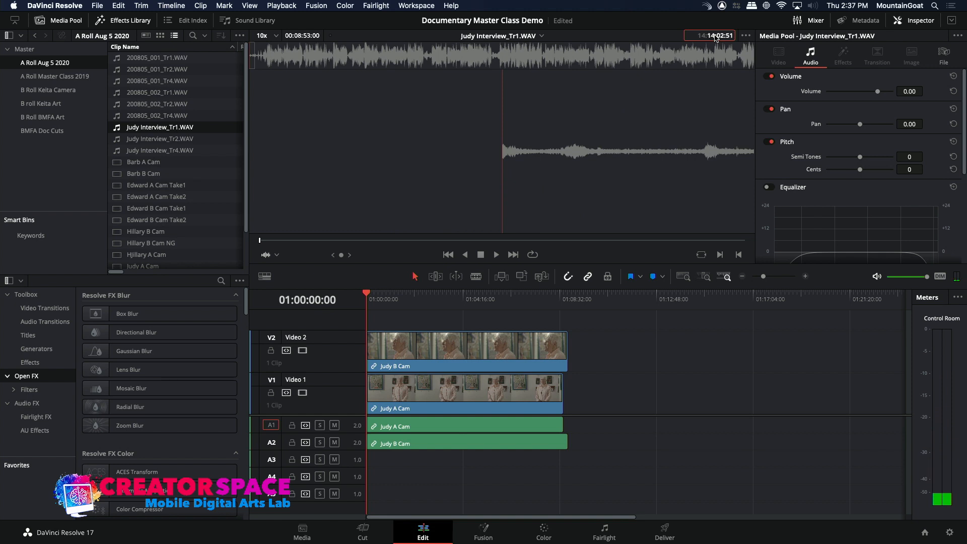
key(Return)
key(i)
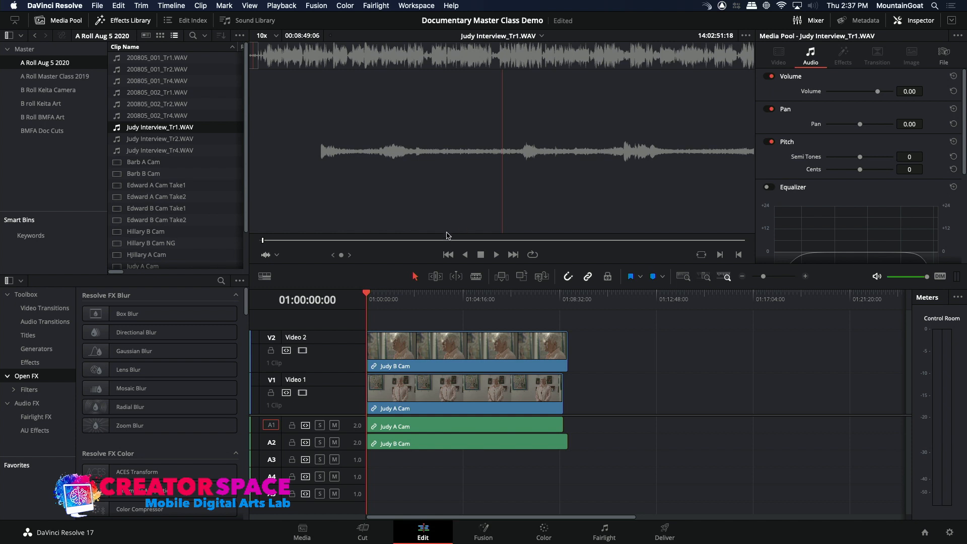
drag(384, 299, 334, 299)
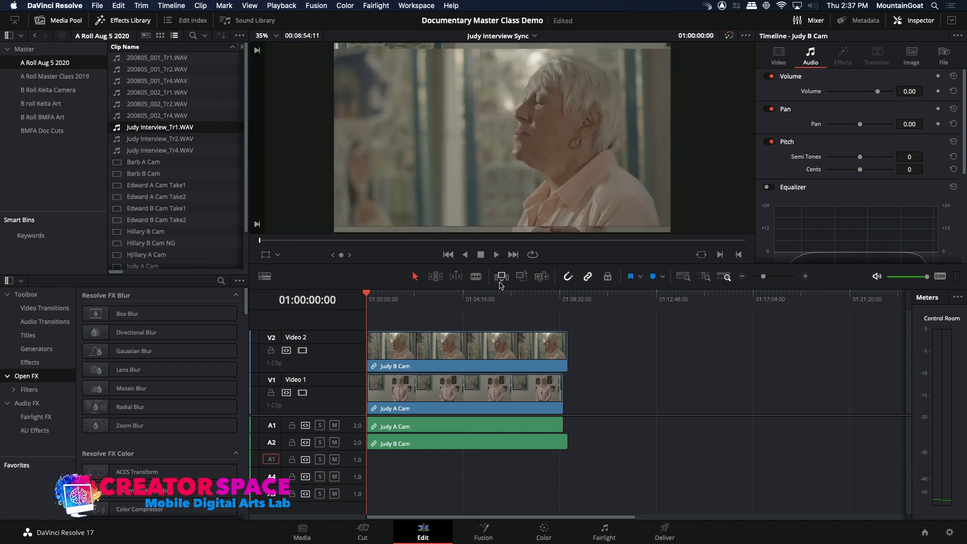
click(522, 279)
- Play the timeline from 01:01:24:00, switch Video 2 off to check the audio sync against A Cam, and return to the start
click(397, 298)
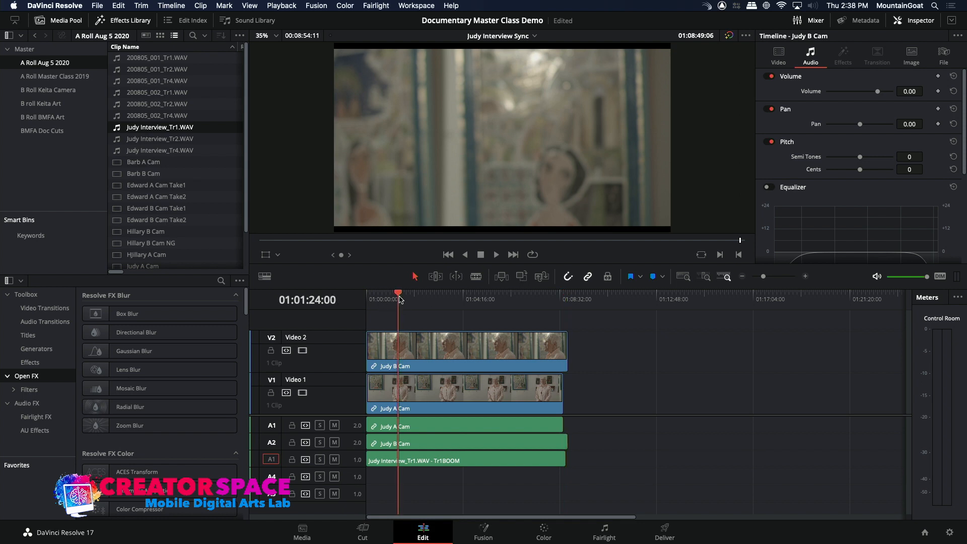
key(space)
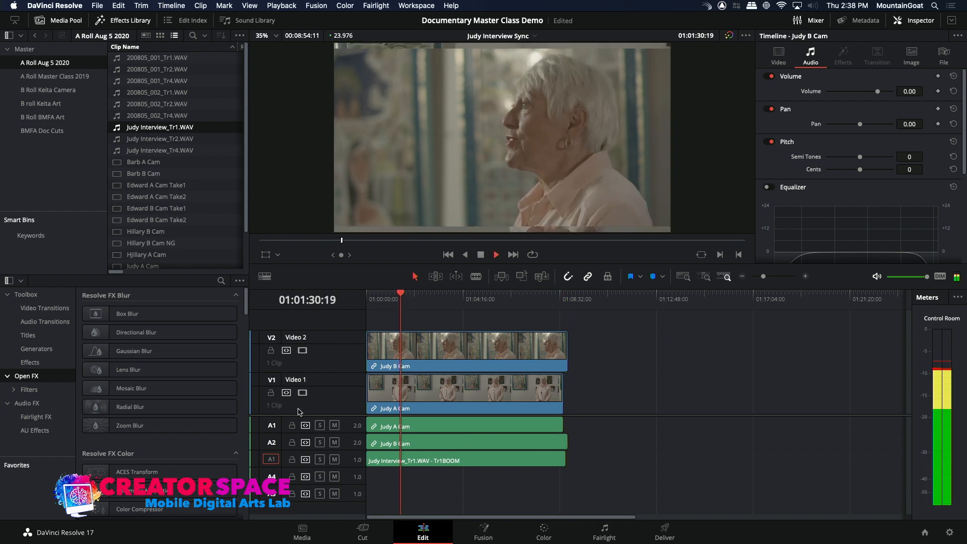
key(space)
click(303, 350)
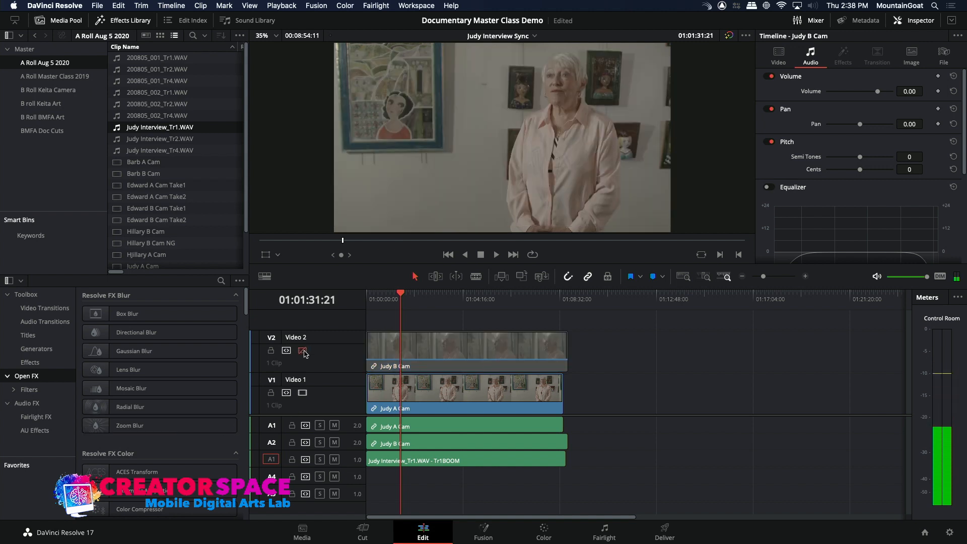
key(space)
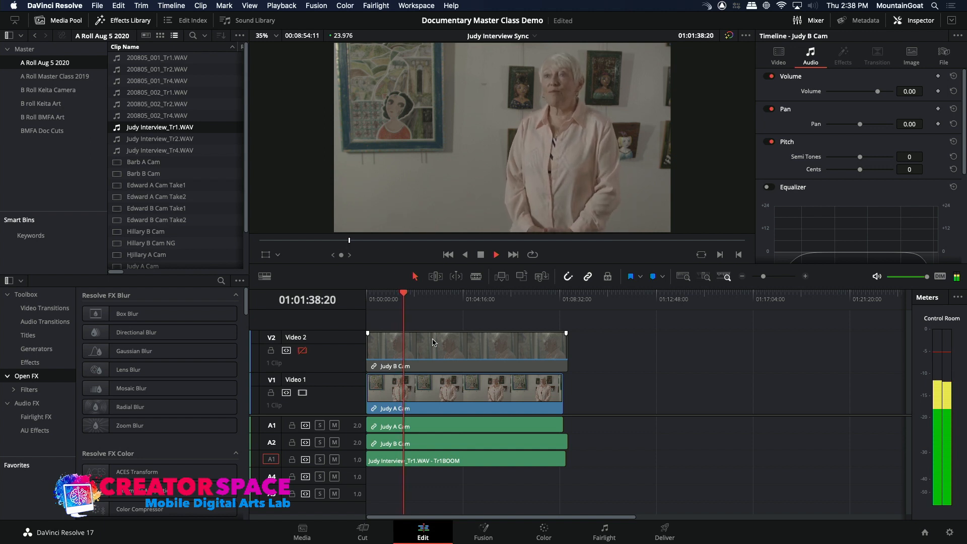
key(Home)
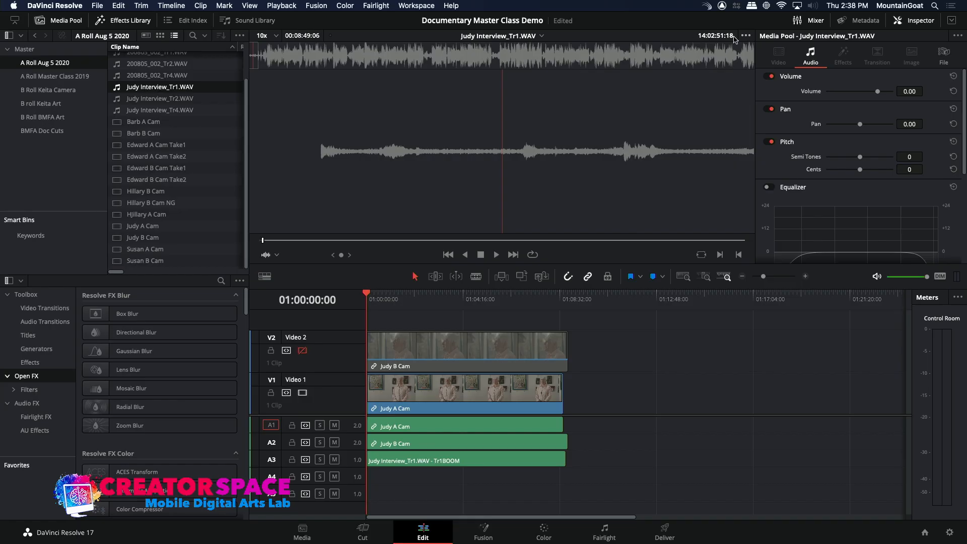
- Review the cue timecodes of the interviewee's A Cam, B Cam and Tr1 audio clips in the source viewer
double_click(135, 226)
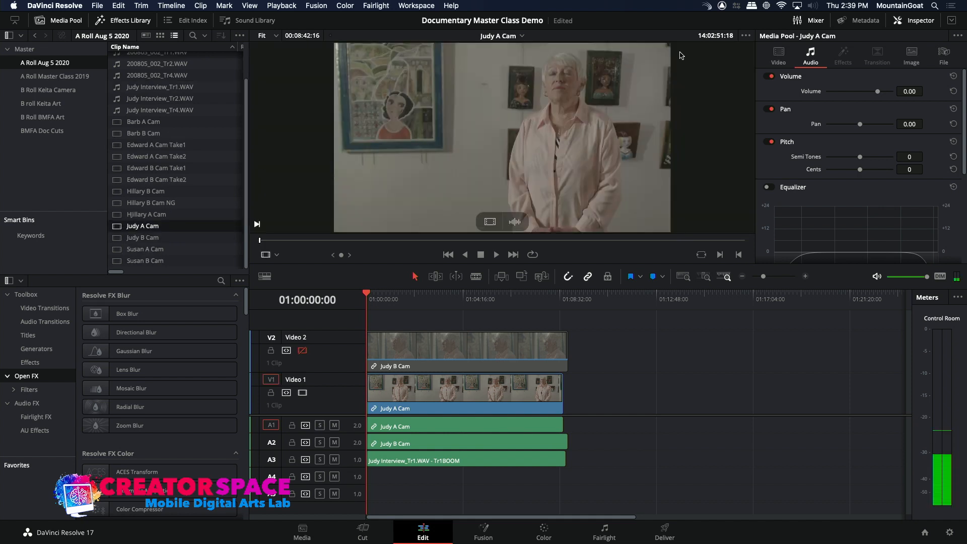
double_click(117, 238)
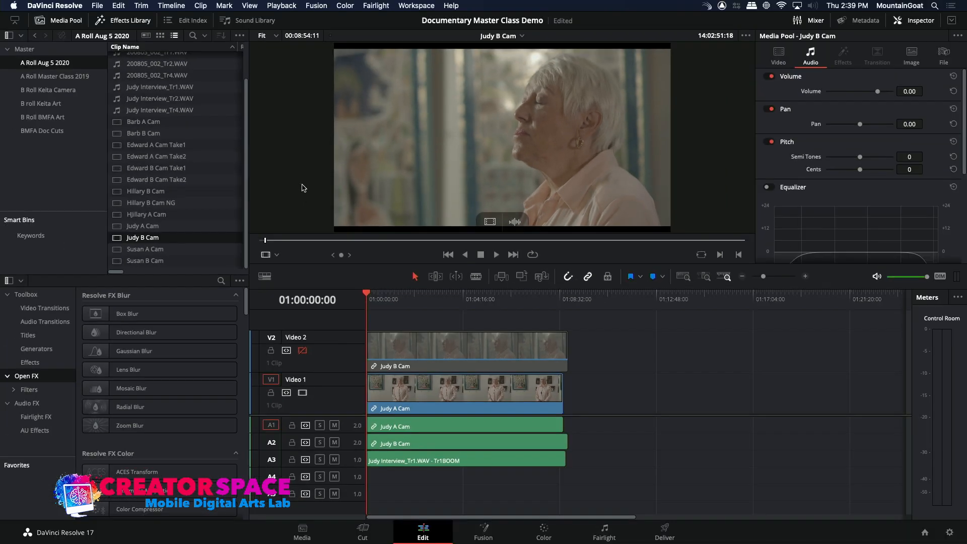
click(126, 87)
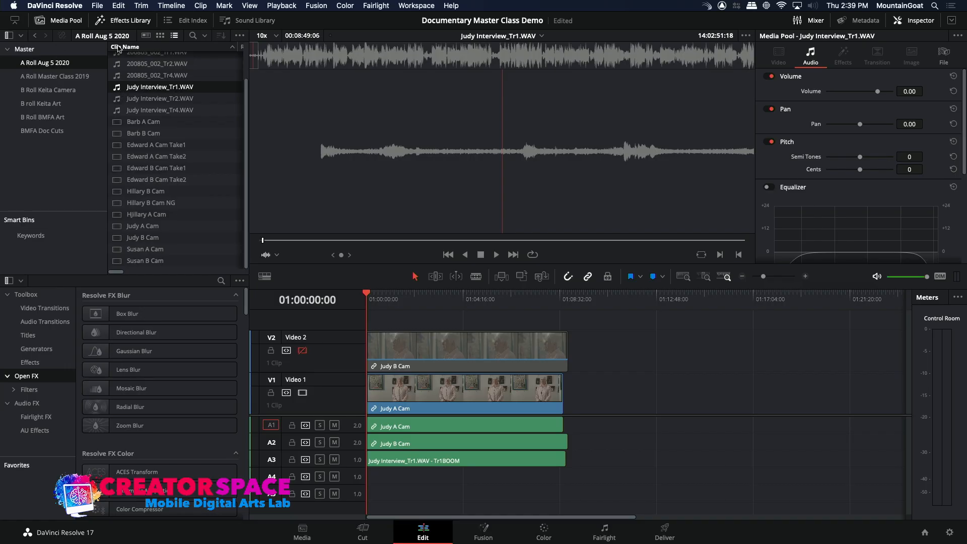
- Mark In at 14:02:51:18 on the interview's Tr2 audio and overwrite it onto the fourth audio track at the timeline start
click(115, 98)
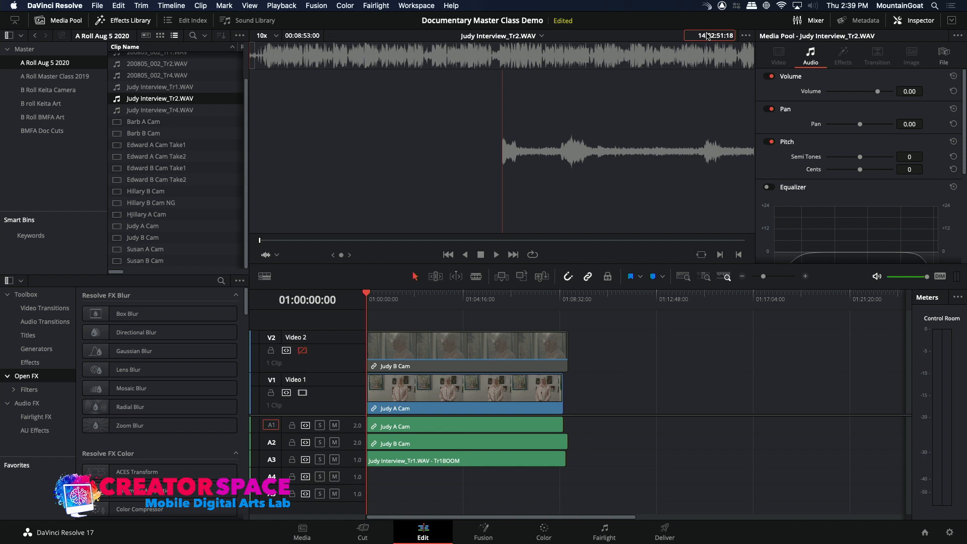
key(space)
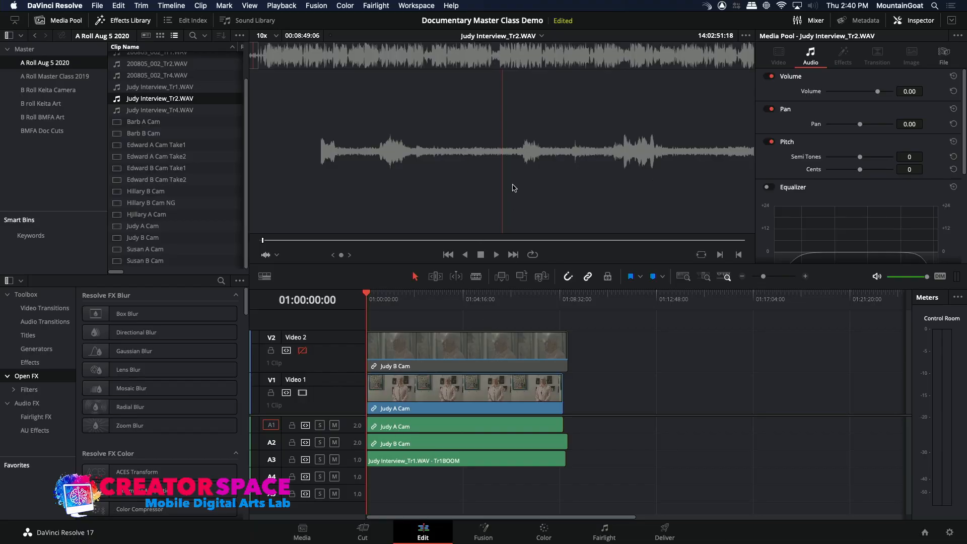
click(276, 477)
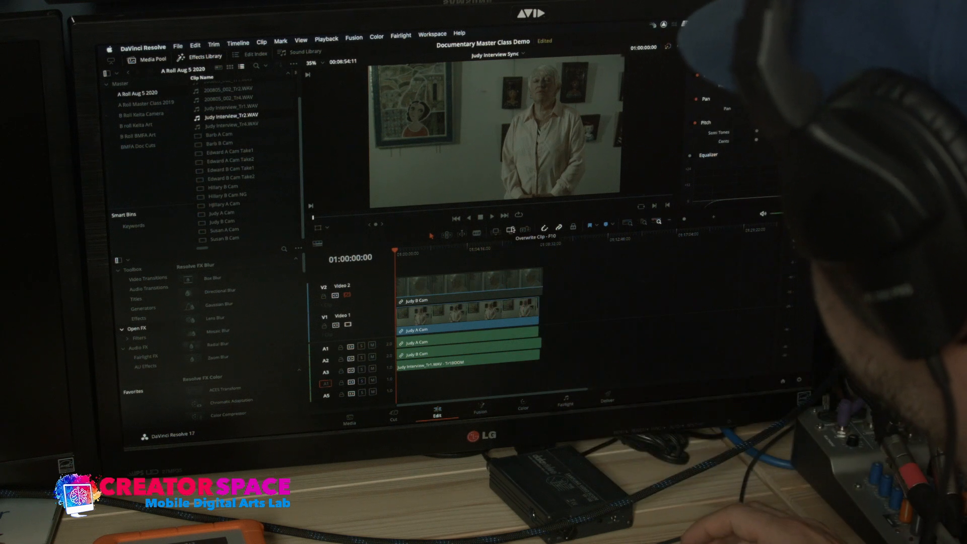
click(511, 230)
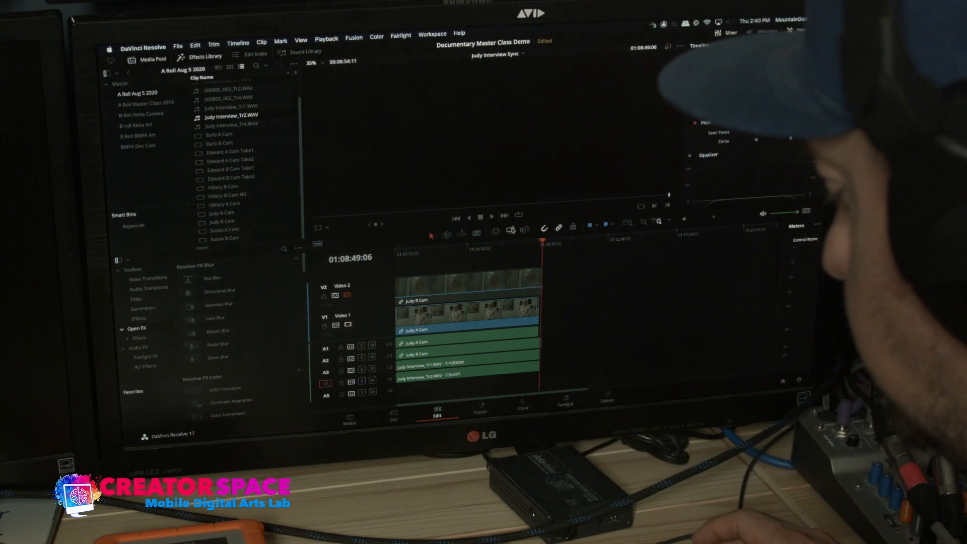
- Try an Insert edit of the Tr2 audio in place of the overwrite, undo it, and repeat the Overwrite edit
key(super+z)
click(496, 231)
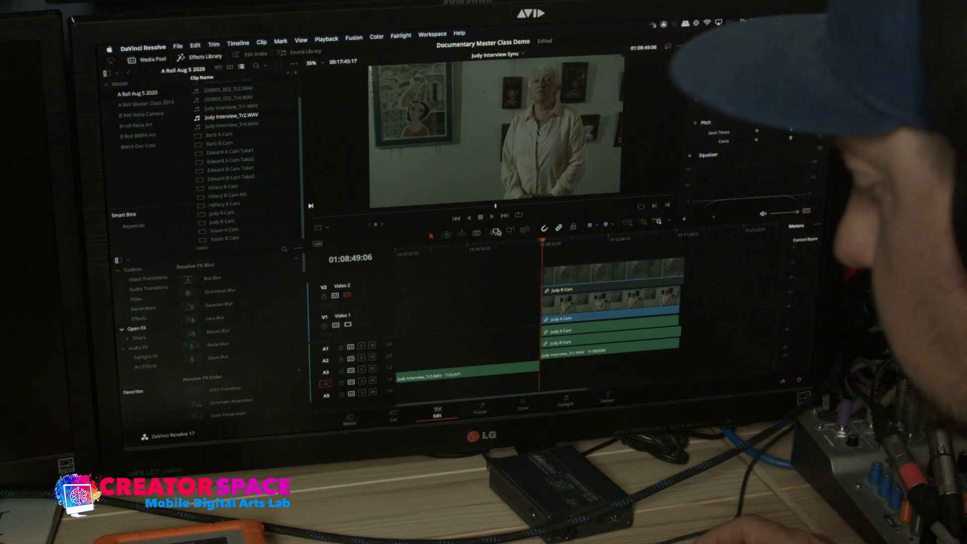
key(super+z)
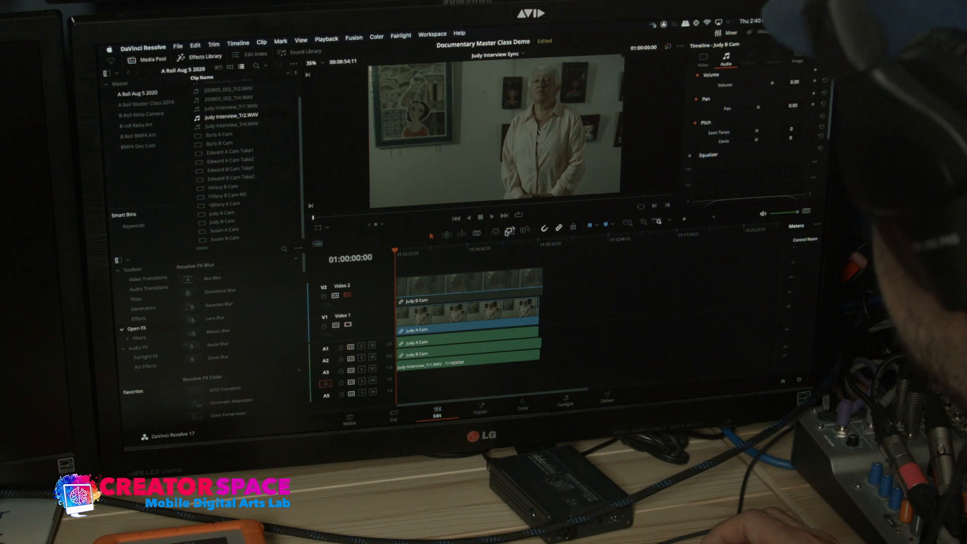
click(507, 232)
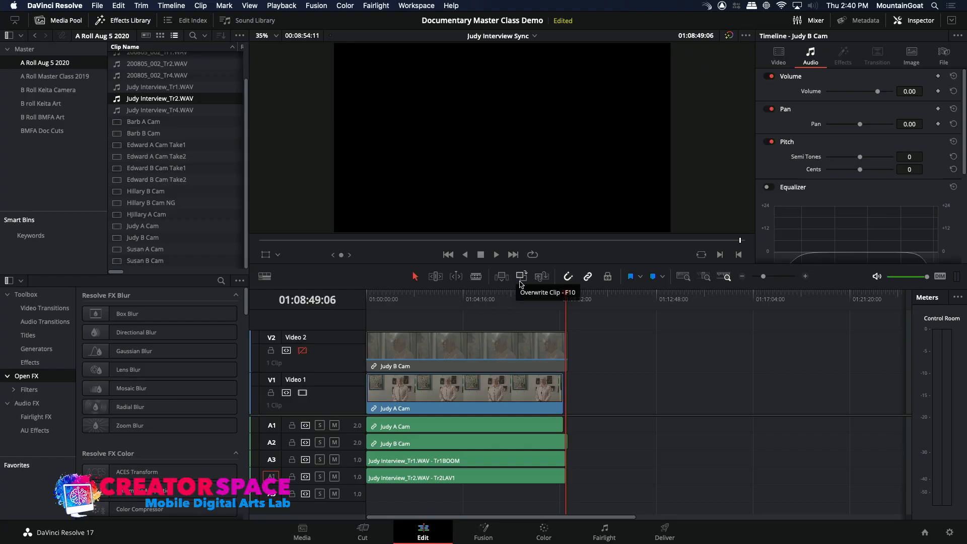
- Play the sync timeline from its start and from about 01:01:38 to check the audio sync, and return to the start
drag(564, 293, 365, 297)
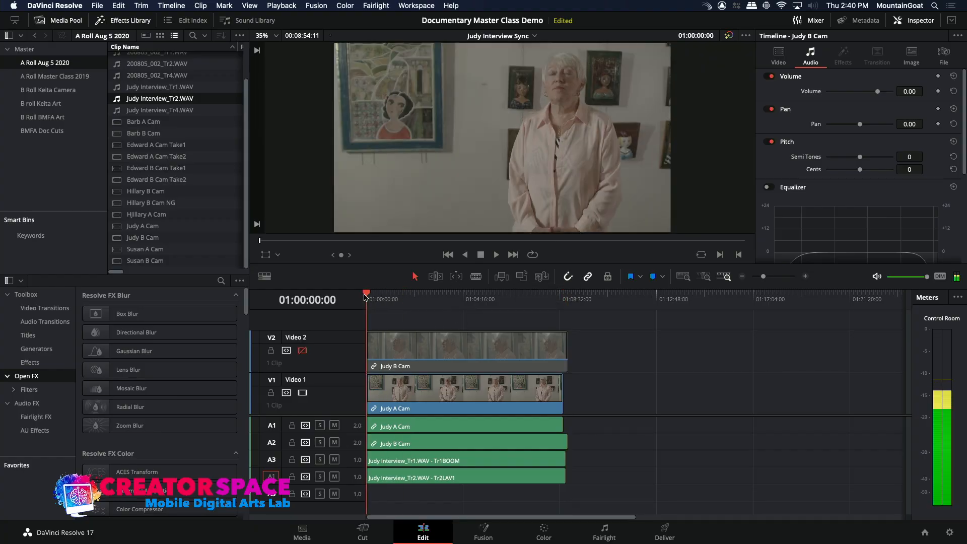
key(space)
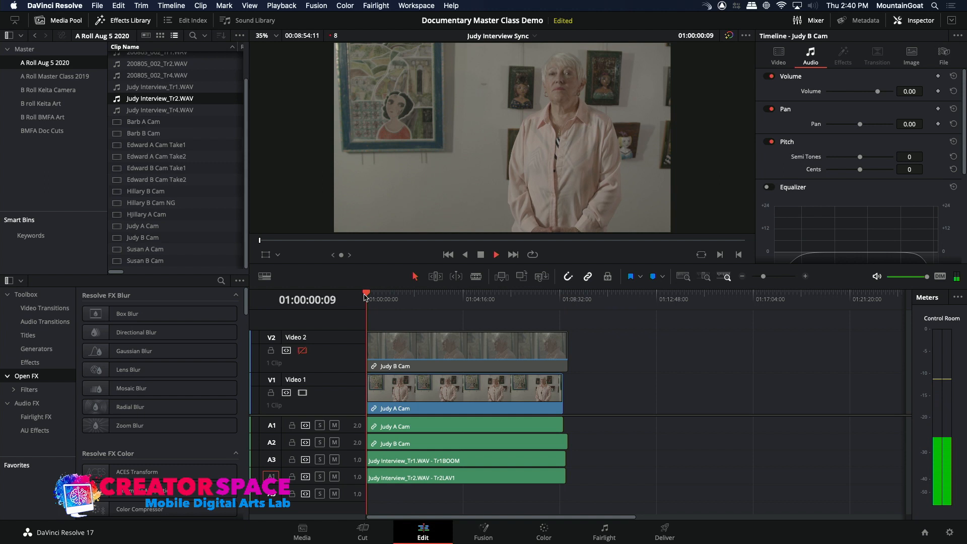
click(401, 303)
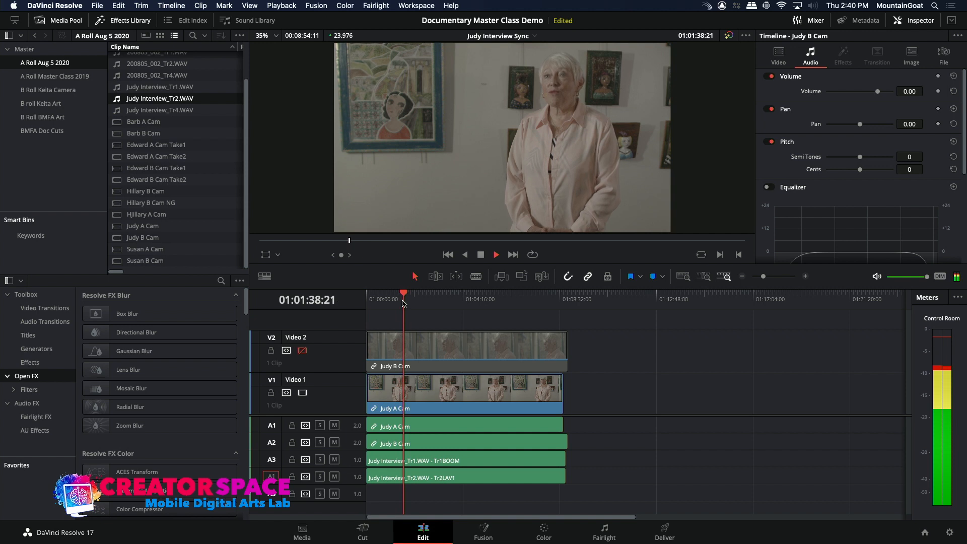
key(space)
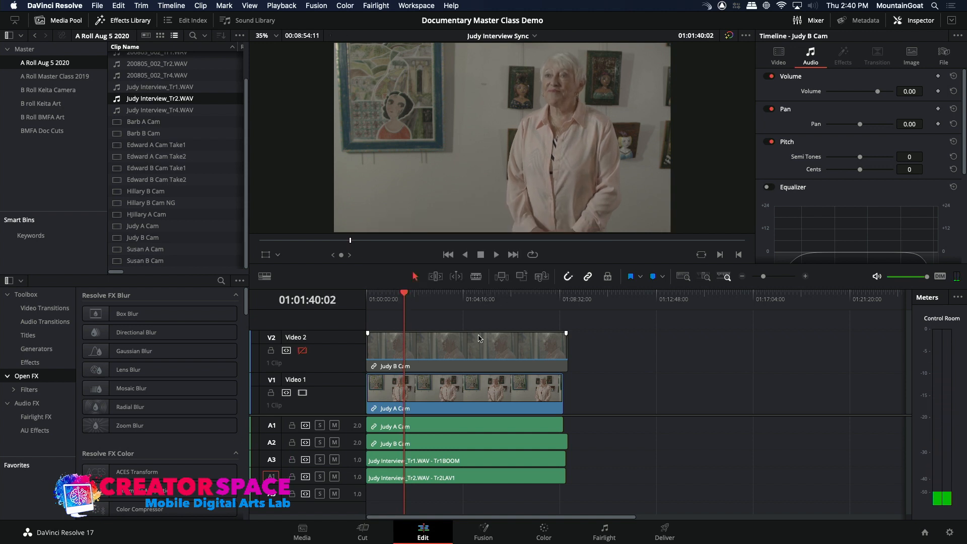
key(Home)
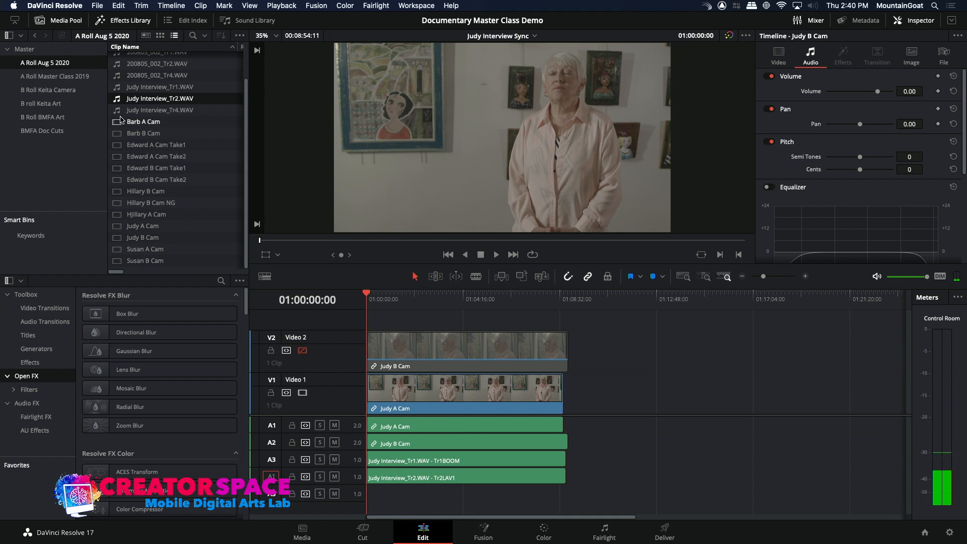
- Mark In at 14:02:51:18 on the interview's Tr4 audio and overwrite it onto the fifth audio track at the timeline start
click(157, 112)
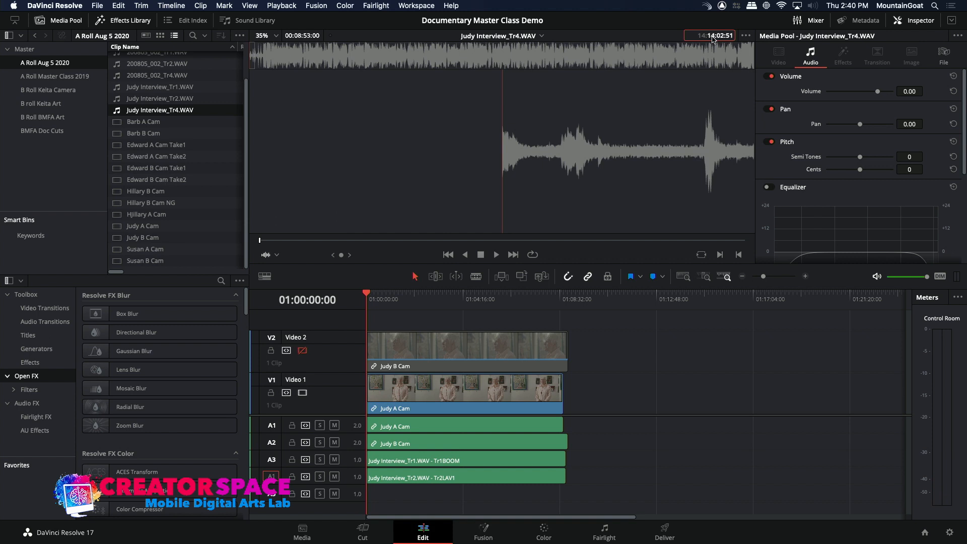
key(Return)
key(i)
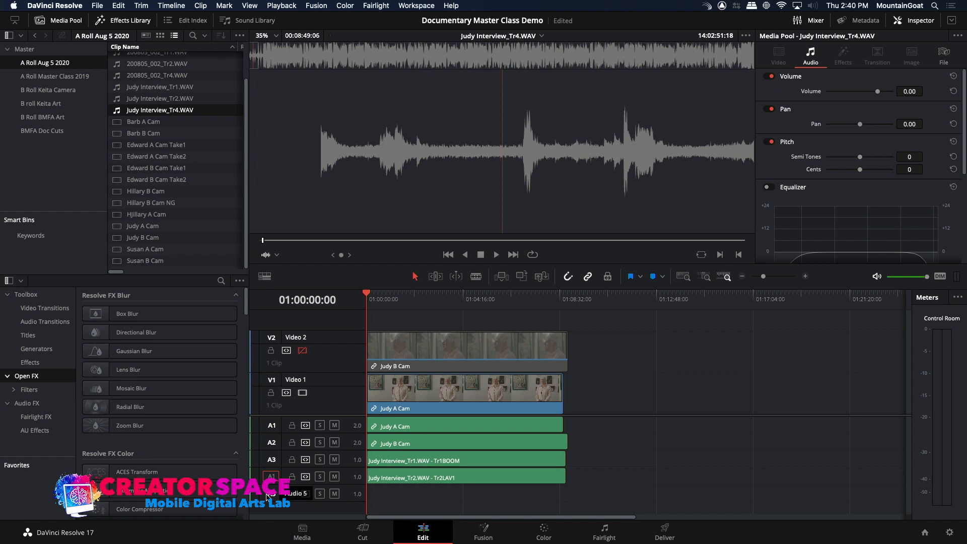
click(381, 366)
drag(368, 300, 343, 295)
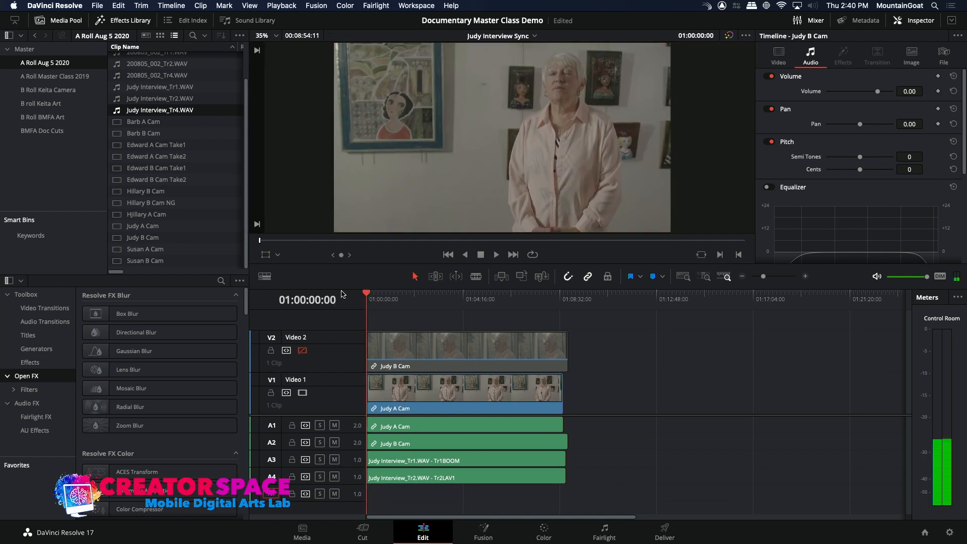
click(523, 281)
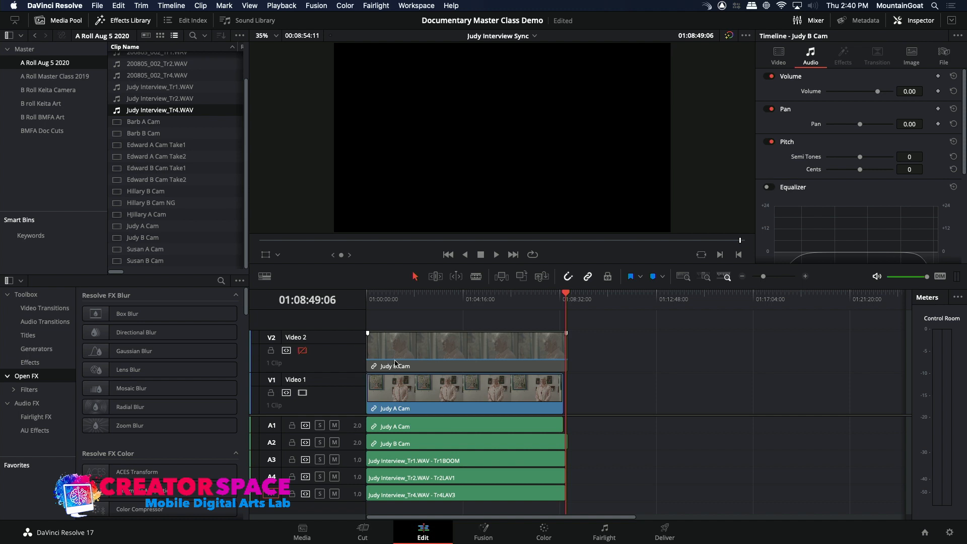
- Switch Video 2 back on and link all the video and audio clips on the sync timeline together
click(302, 350)
drag(450, 302, 378, 302)
drag(598, 333, 428, 488)
right_click(428, 488)
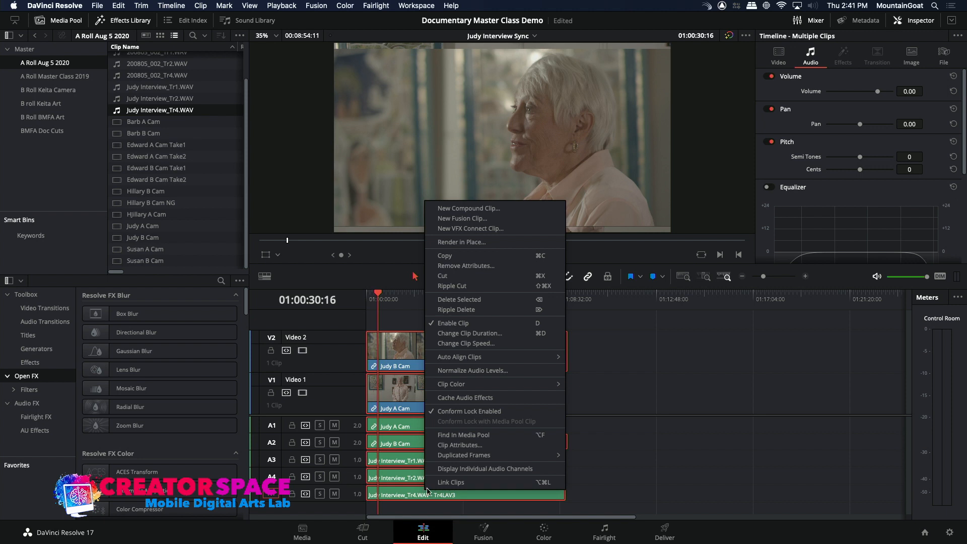
click(443, 482)
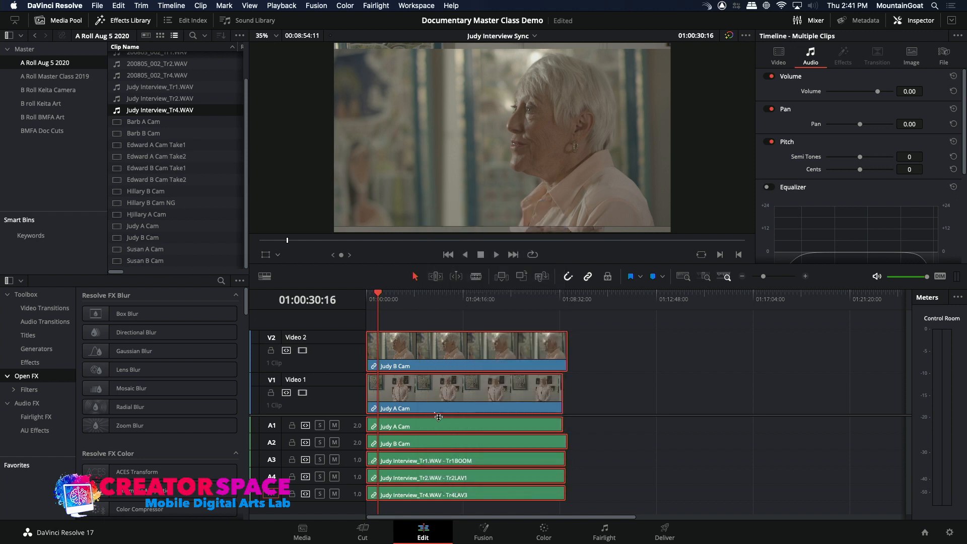
- Move the playhead to 01:00:41:08, select all the timeline clips and check their Link Clips setting
click(436, 301)
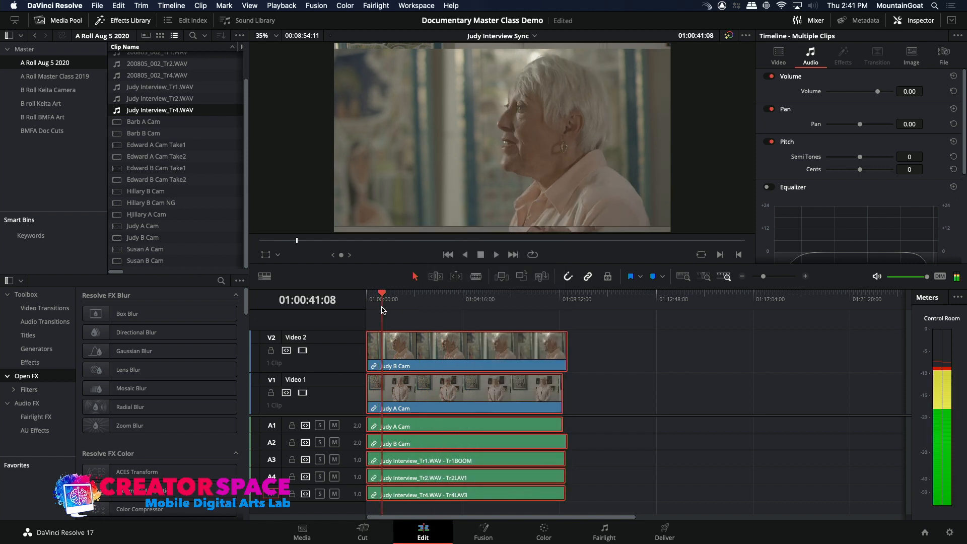
drag(372, 348, 369, 346)
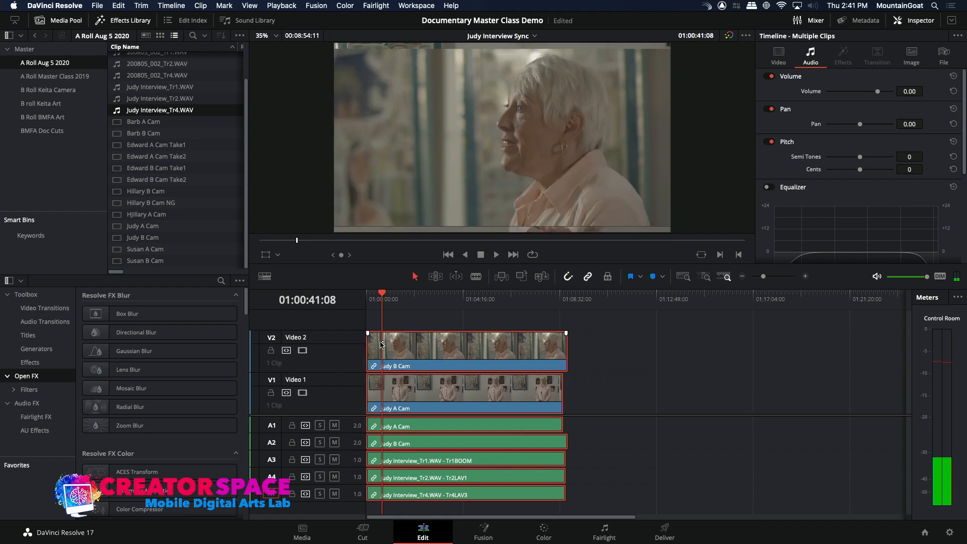
click(679, 432)
key(super+a)
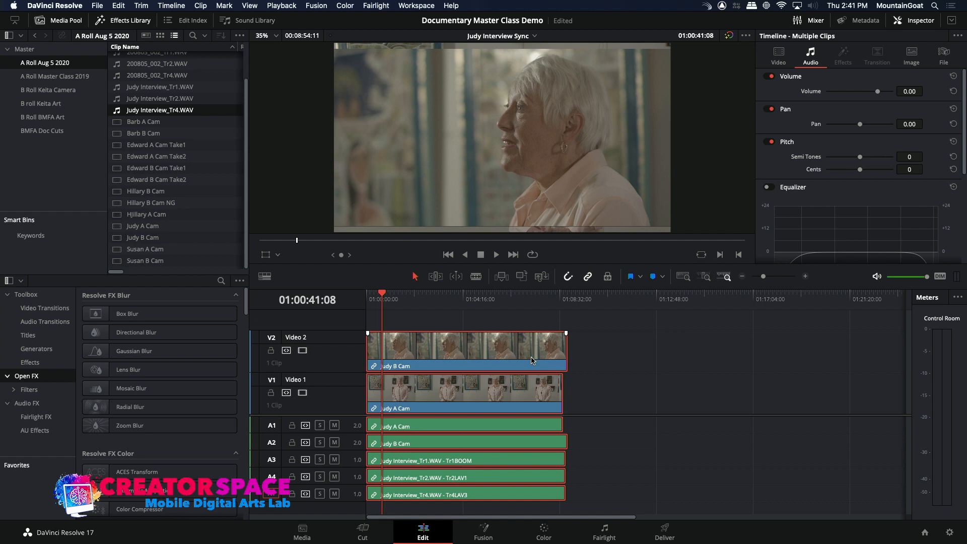
right_click(462, 347)
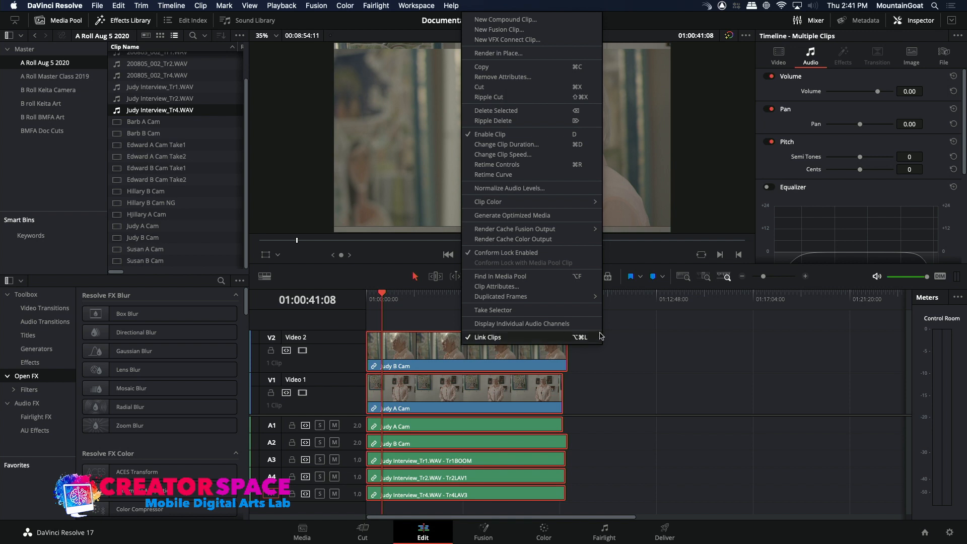
click(689, 350)
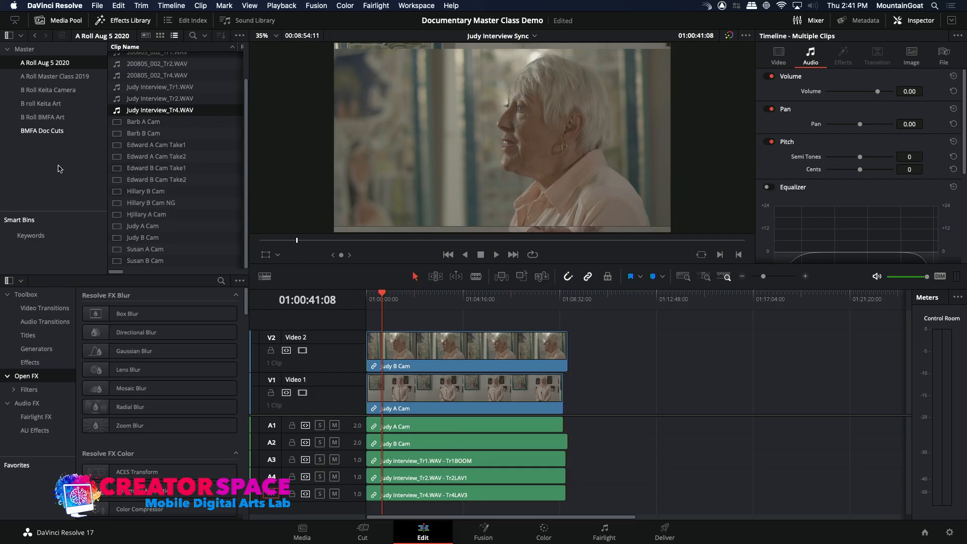
- Rename the A Roll Master Class 2019 bin as "A Roll" followed by its interviewee's first name and "Interview"
click(45, 91)
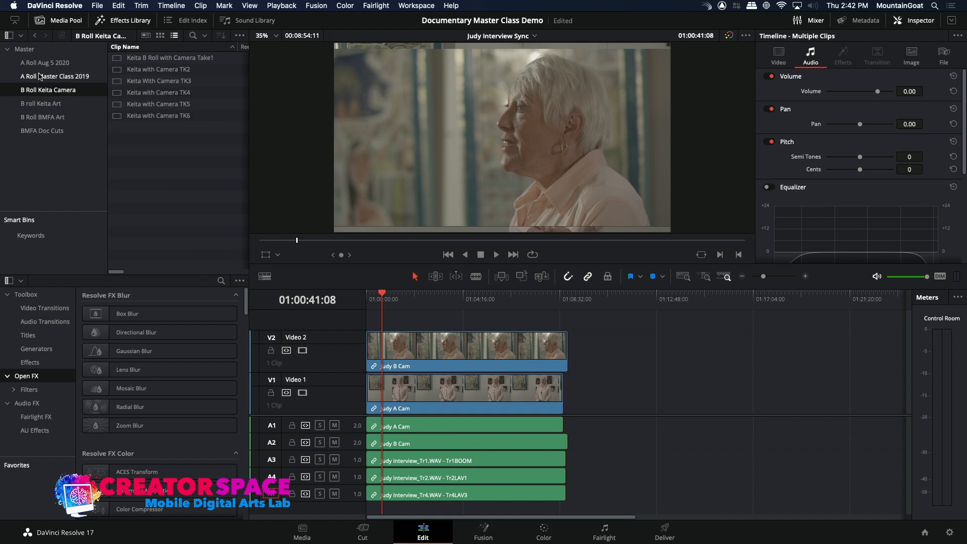
click(42, 76)
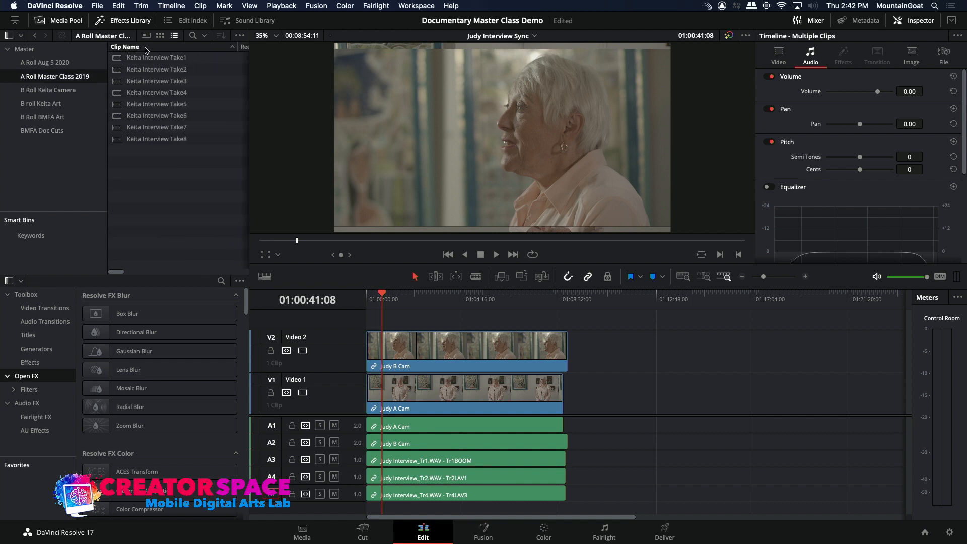
click(62, 77)
click(62, 77)
drag(40, 78, 111, 74)
key(BackSpace)
key(Return)
- Load the renamed bin's Take1 interview in the source viewer, play its opening seconds and return to its start
click(116, 59)
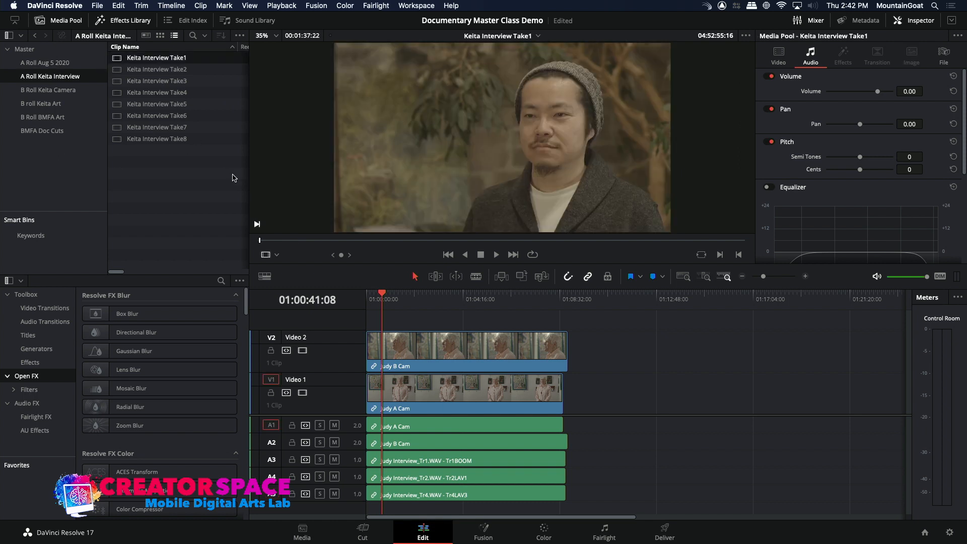
key(space)
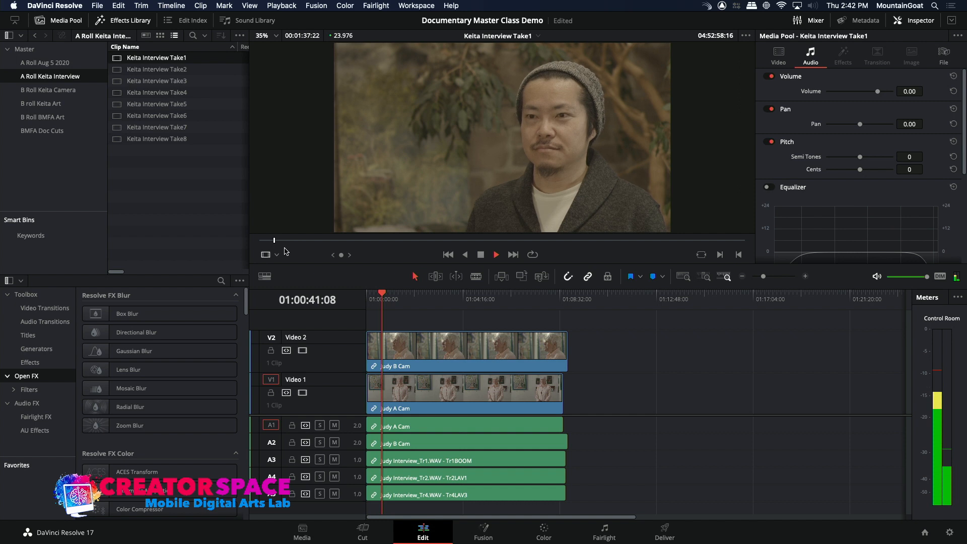
key(space)
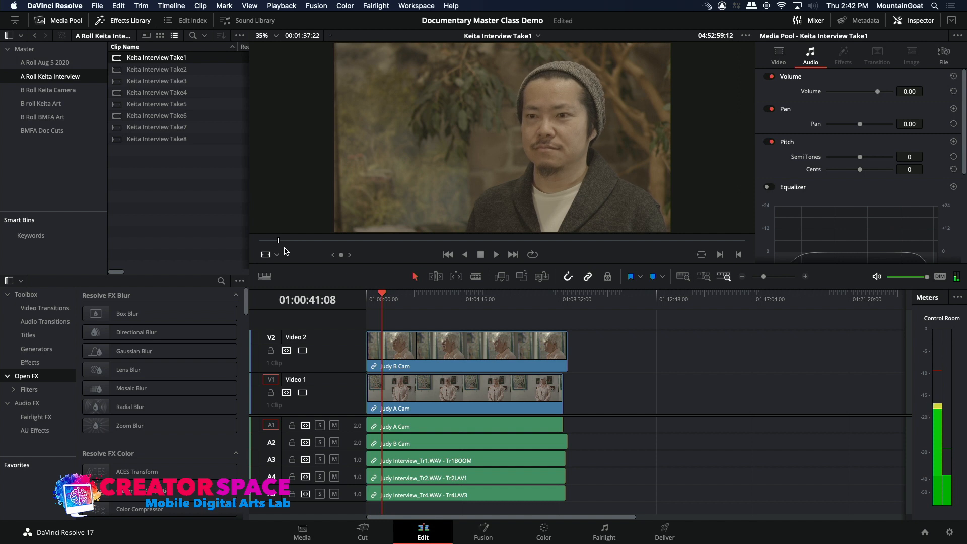
click(259, 241)
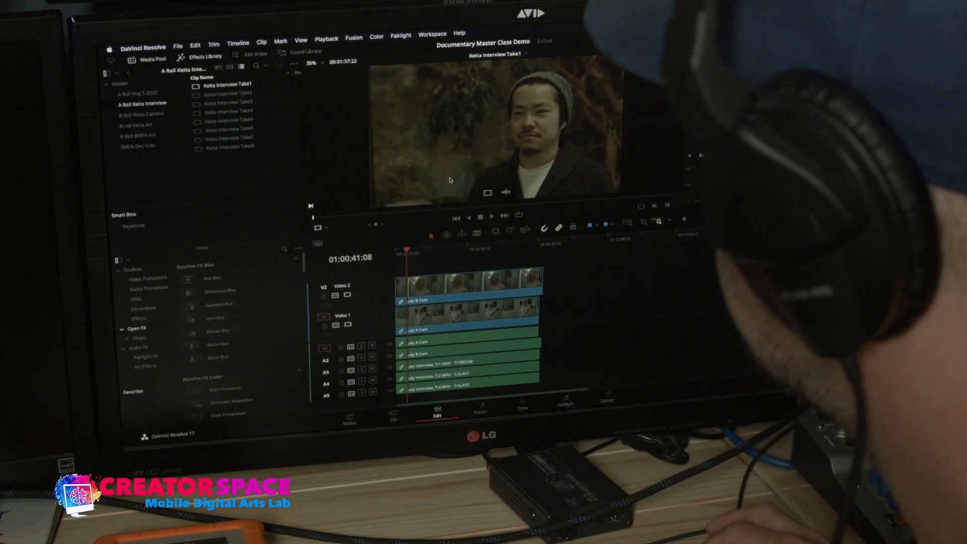
- Open the A Roll Aug 5 2020 bin and play the loaded Take1 interview from its start to 04:53:31:15
click(137, 93)
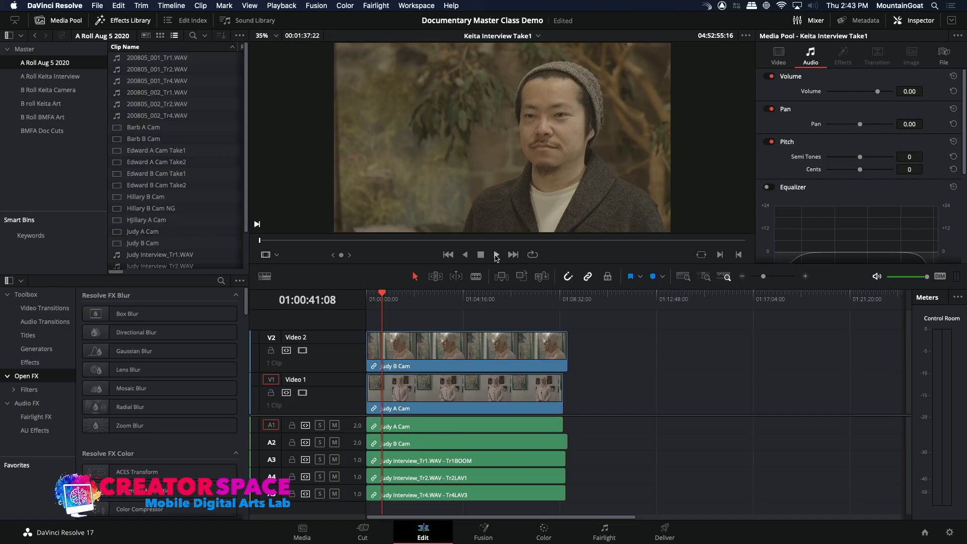
click(496, 256)
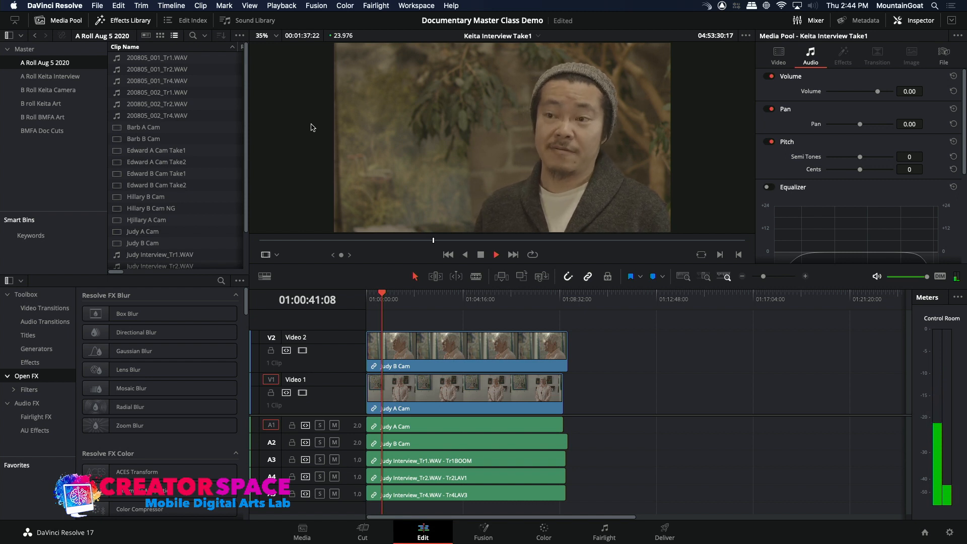
key(space)
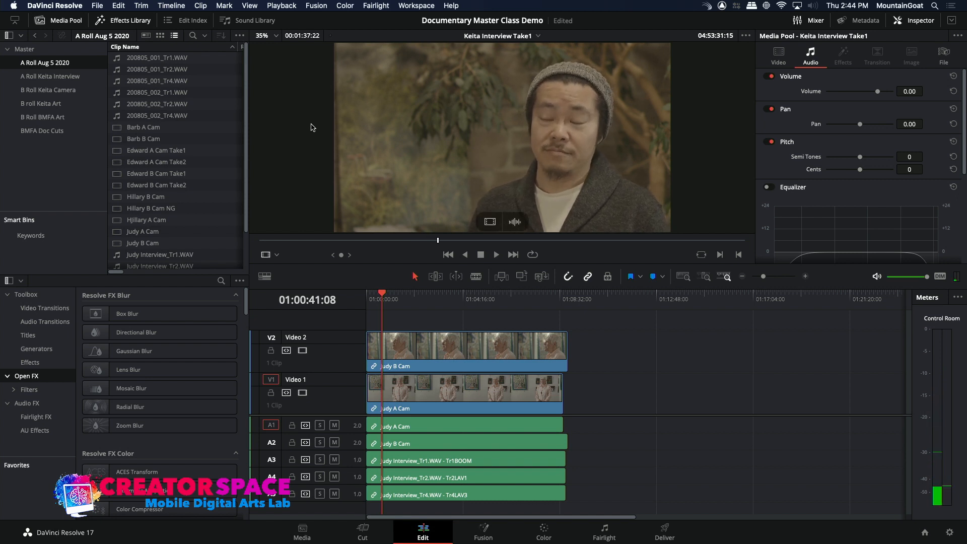